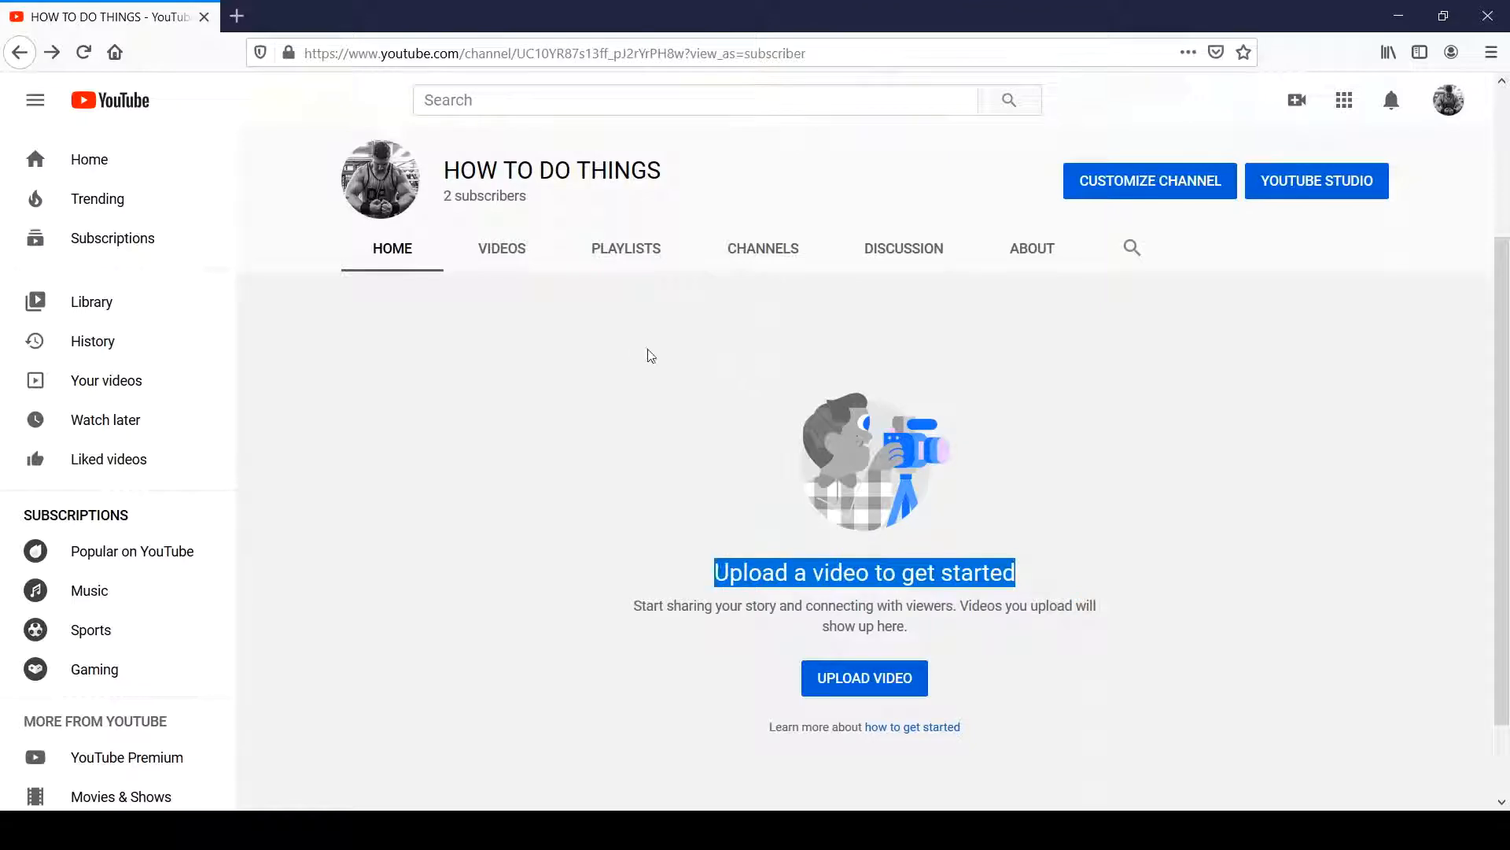
{"action": "left_click", "coordinate": [733, 460]}
{"action": "scroll", "coordinate": [732, 469], "scroll_direction": "down", "scroll_amount": 1}
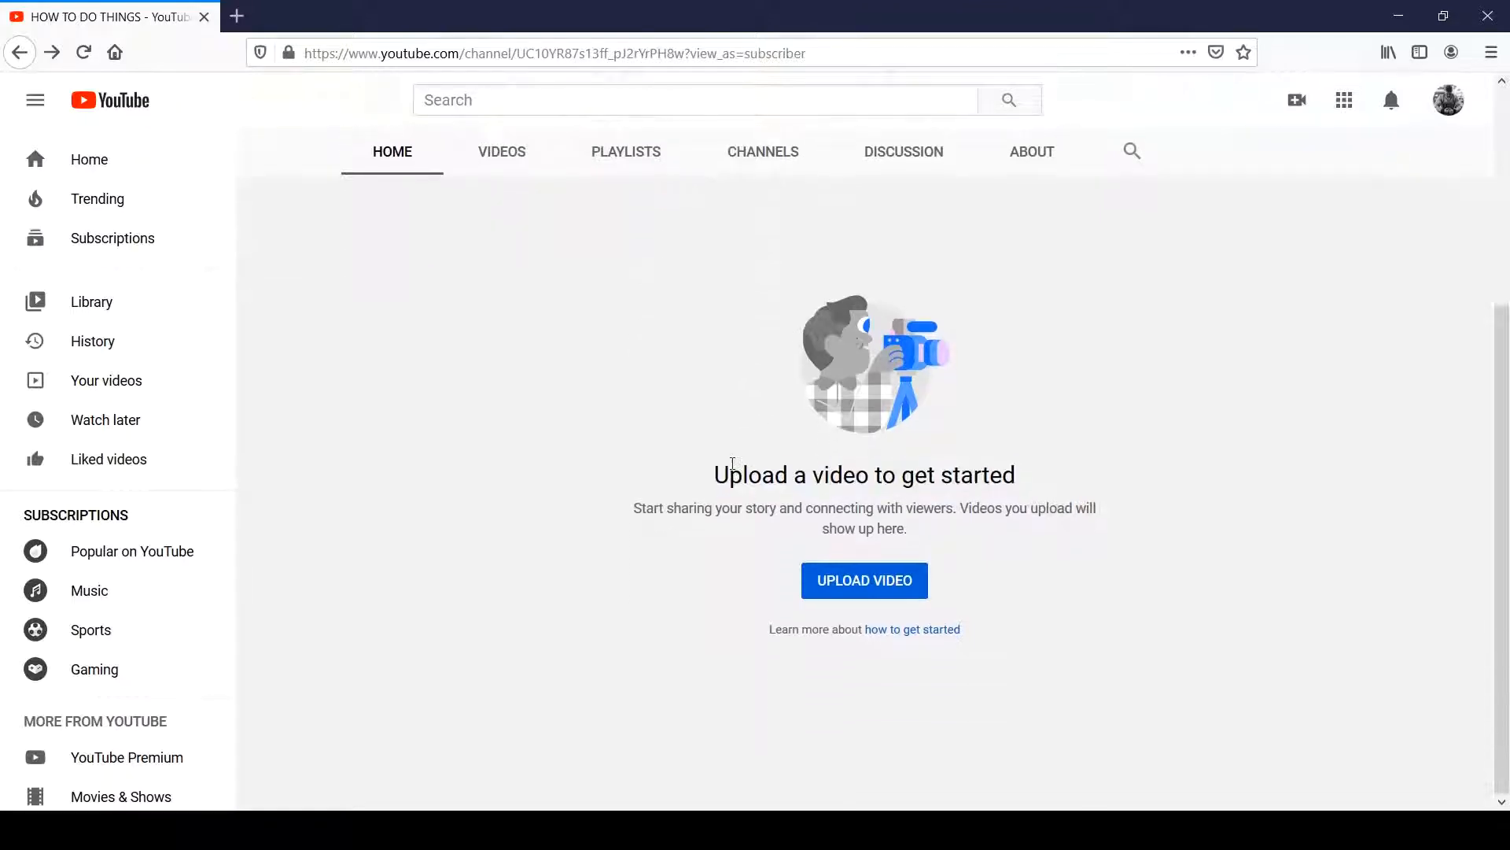
{"action": "scroll", "coordinate": [623, 442], "scroll_direction": "up", "scroll_amount": 3}
{"action": "scroll", "coordinate": [517, 475], "scroll_direction": "down", "scroll_amount": 2}
{"action": "scroll", "coordinate": [518, 475], "scroll_direction": "up", "scroll_amount": 4}
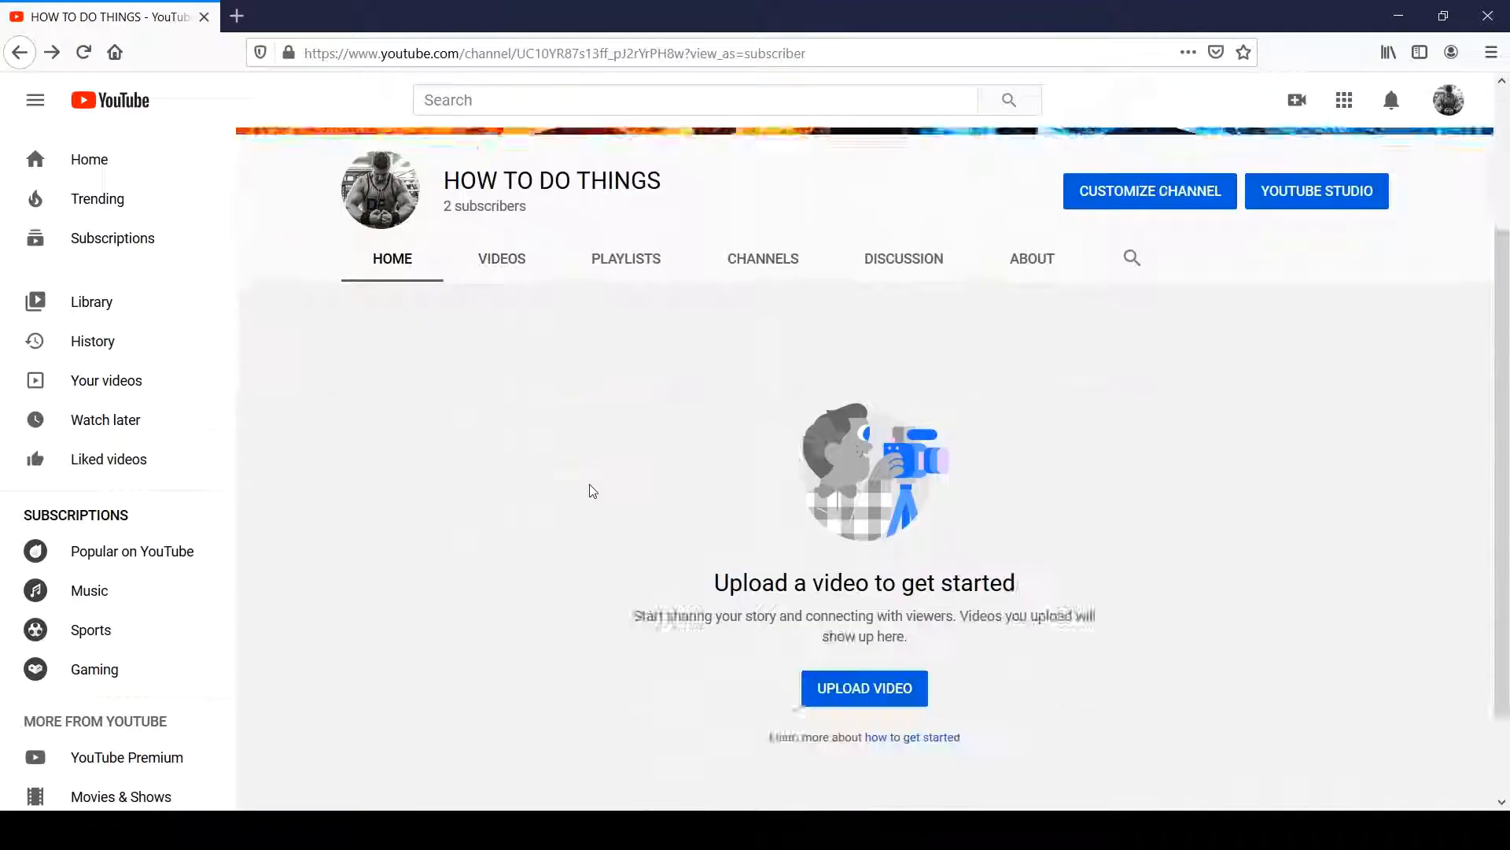
{"action": "scroll", "coordinate": [592, 489], "scroll_direction": "down", "scroll_amount": 3}
{"action": "scroll", "coordinate": [589, 491], "scroll_direction": "up", "scroll_amount": 3}
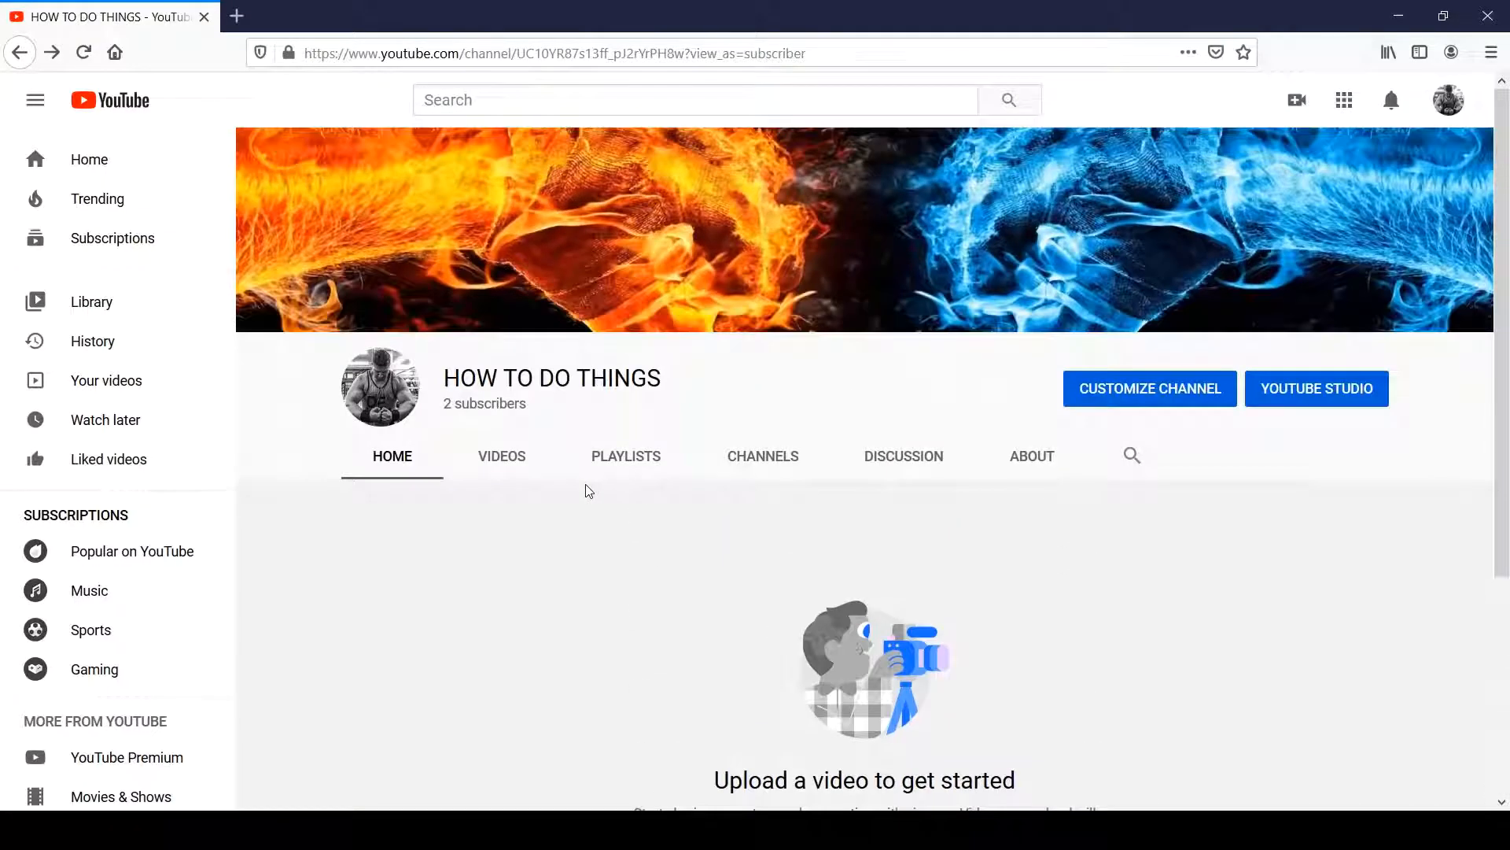
{"action": "scroll", "coordinate": [593, 490], "scroll_direction": "down", "scroll_amount": 3}
{"action": "scroll", "coordinate": [593, 489], "scroll_direction": "up", "scroll_amount": 3}
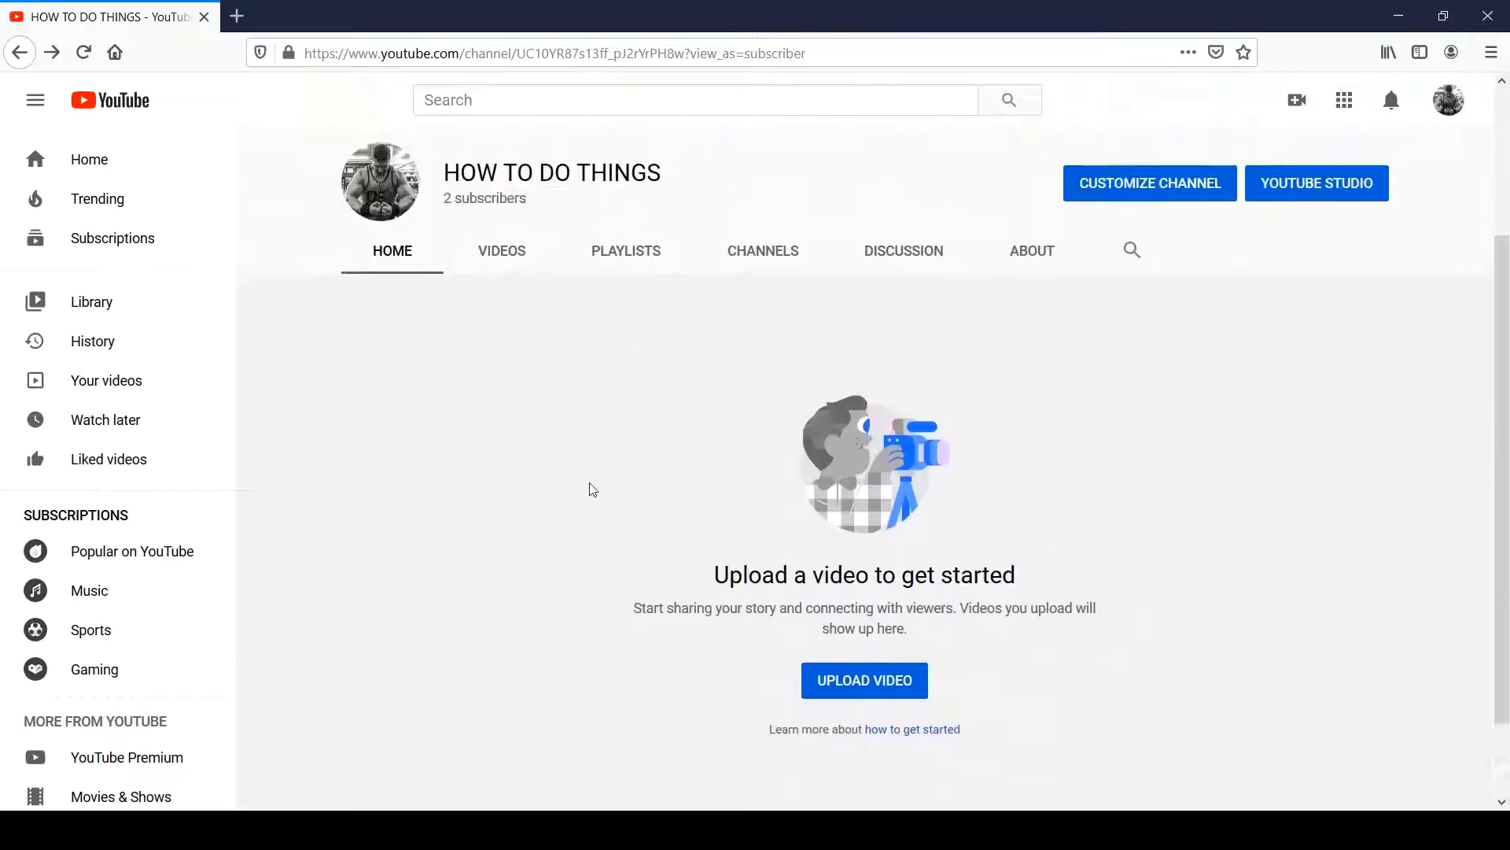
{"action": "scroll", "coordinate": [593, 490], "scroll_direction": "down", "scroll_amount": 3}
{"action": "scroll", "coordinate": [592, 489], "scroll_direction": "up", "scroll_amount": 3}
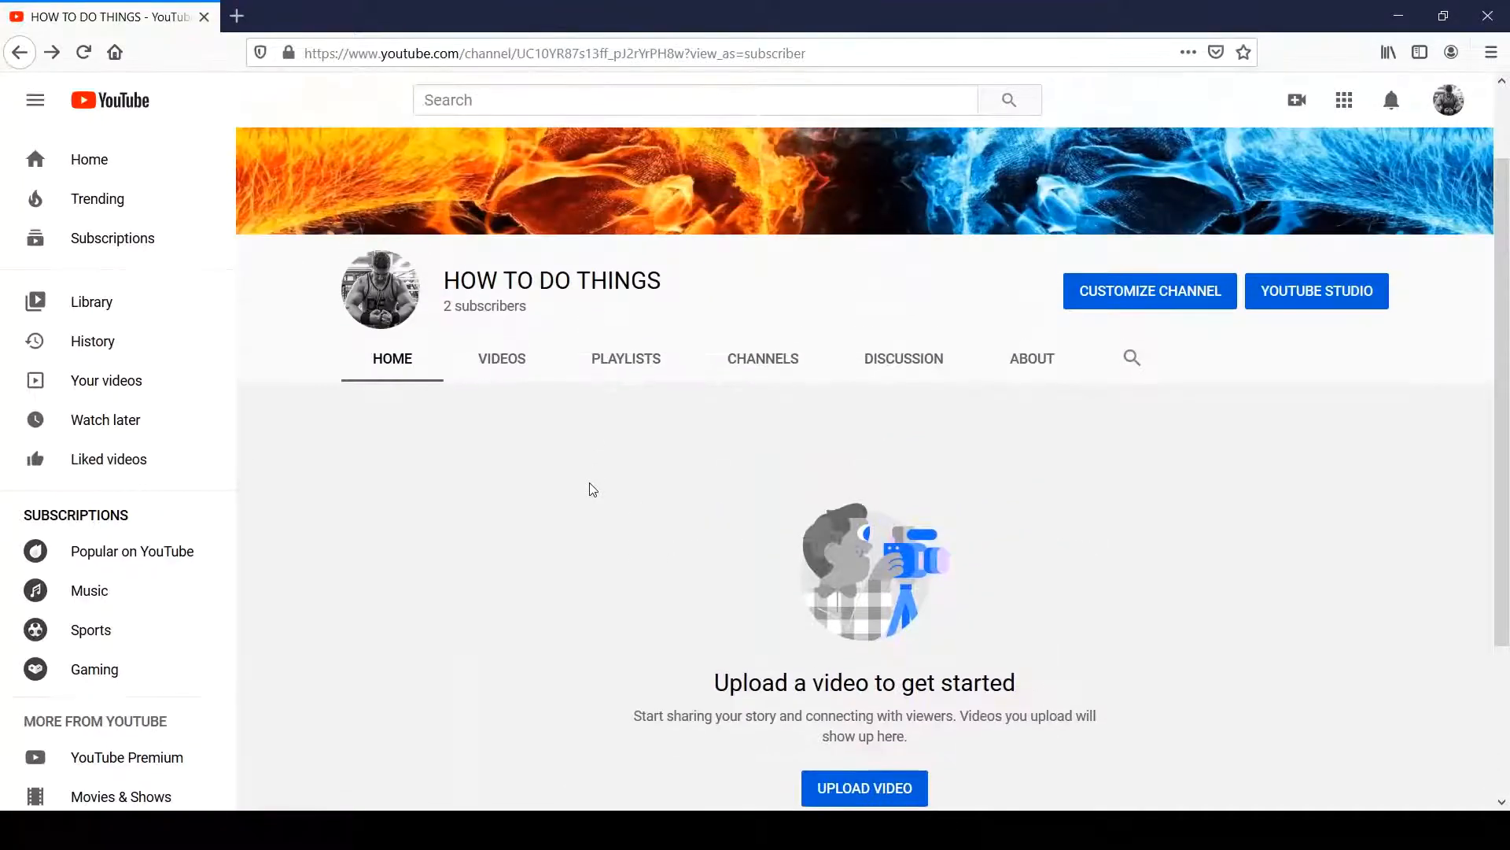
{"action": "scroll", "coordinate": [592, 490], "scroll_direction": "down", "scroll_amount": 1}
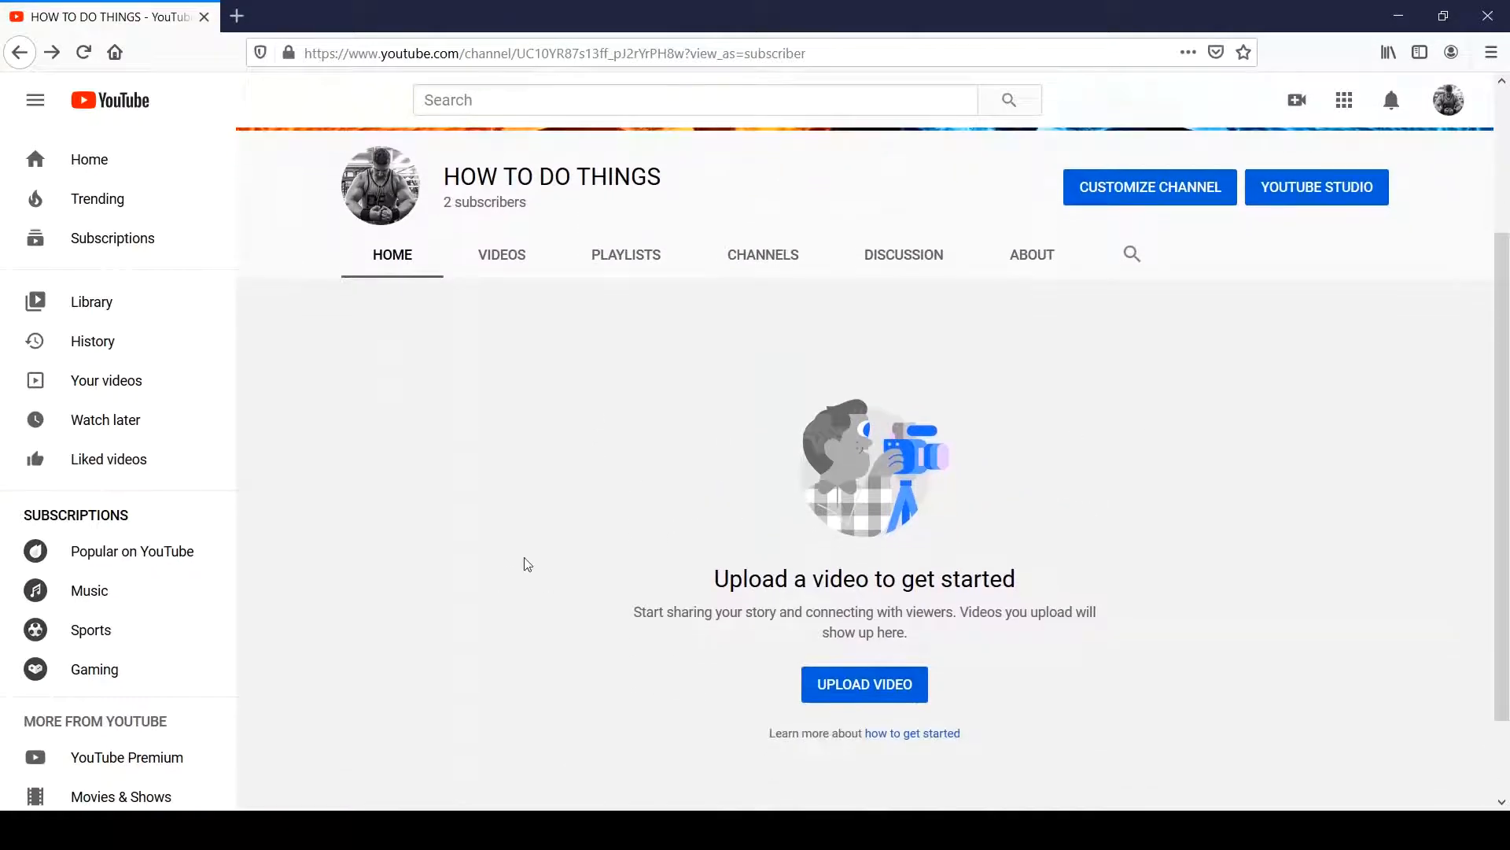
{"action": "scroll", "coordinate": [684, 451], "scroll_direction": "up", "scroll_amount": 3}
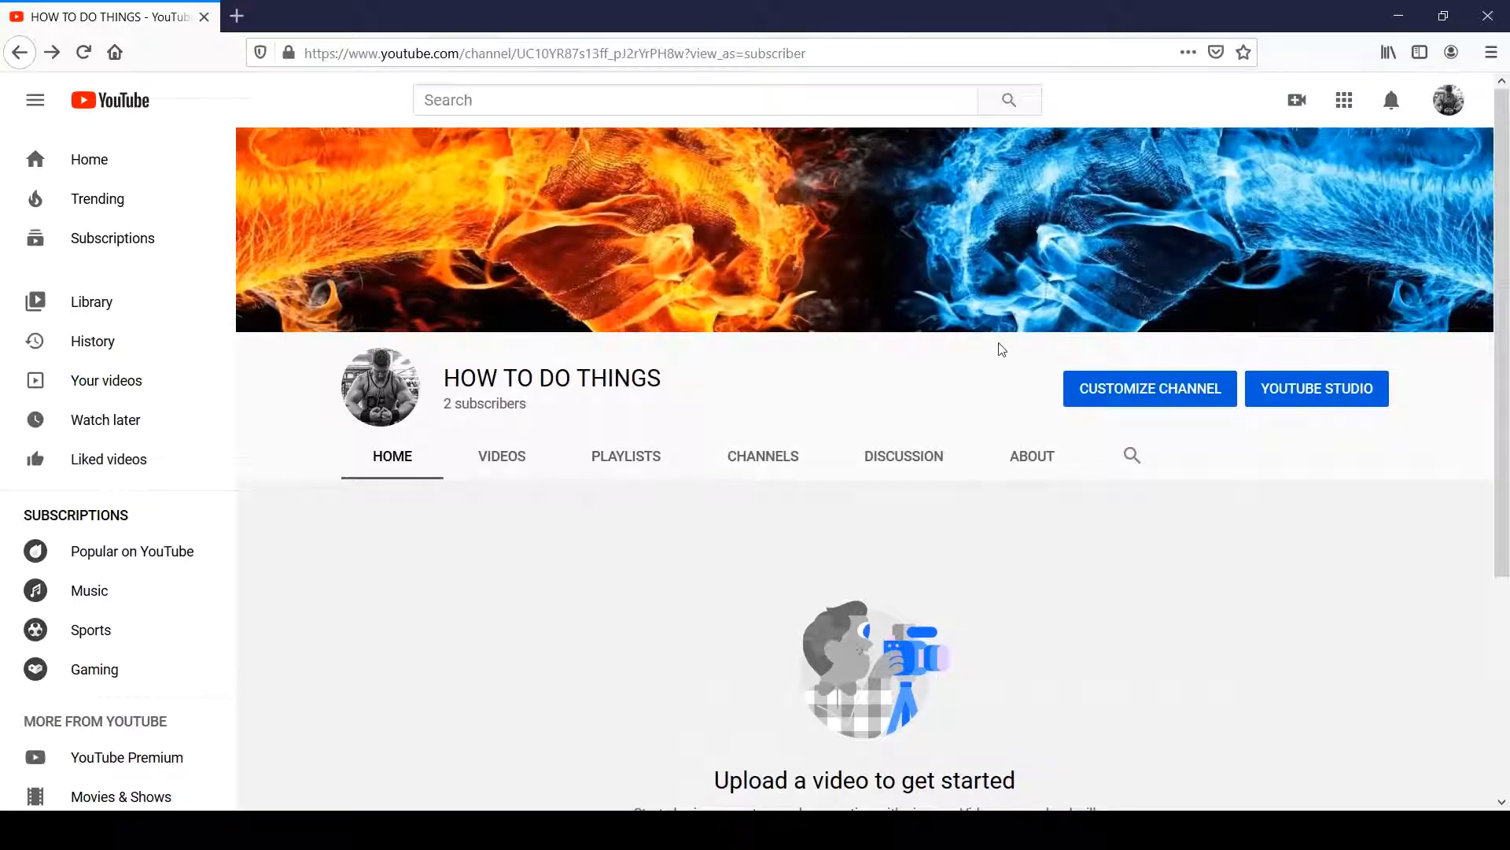
{"action": "scroll", "coordinate": [1001, 348], "scroll_direction": "down", "scroll_amount": 4}
{"action": "scroll", "coordinate": [840, 496], "scroll_direction": "up", "scroll_amount": 2}
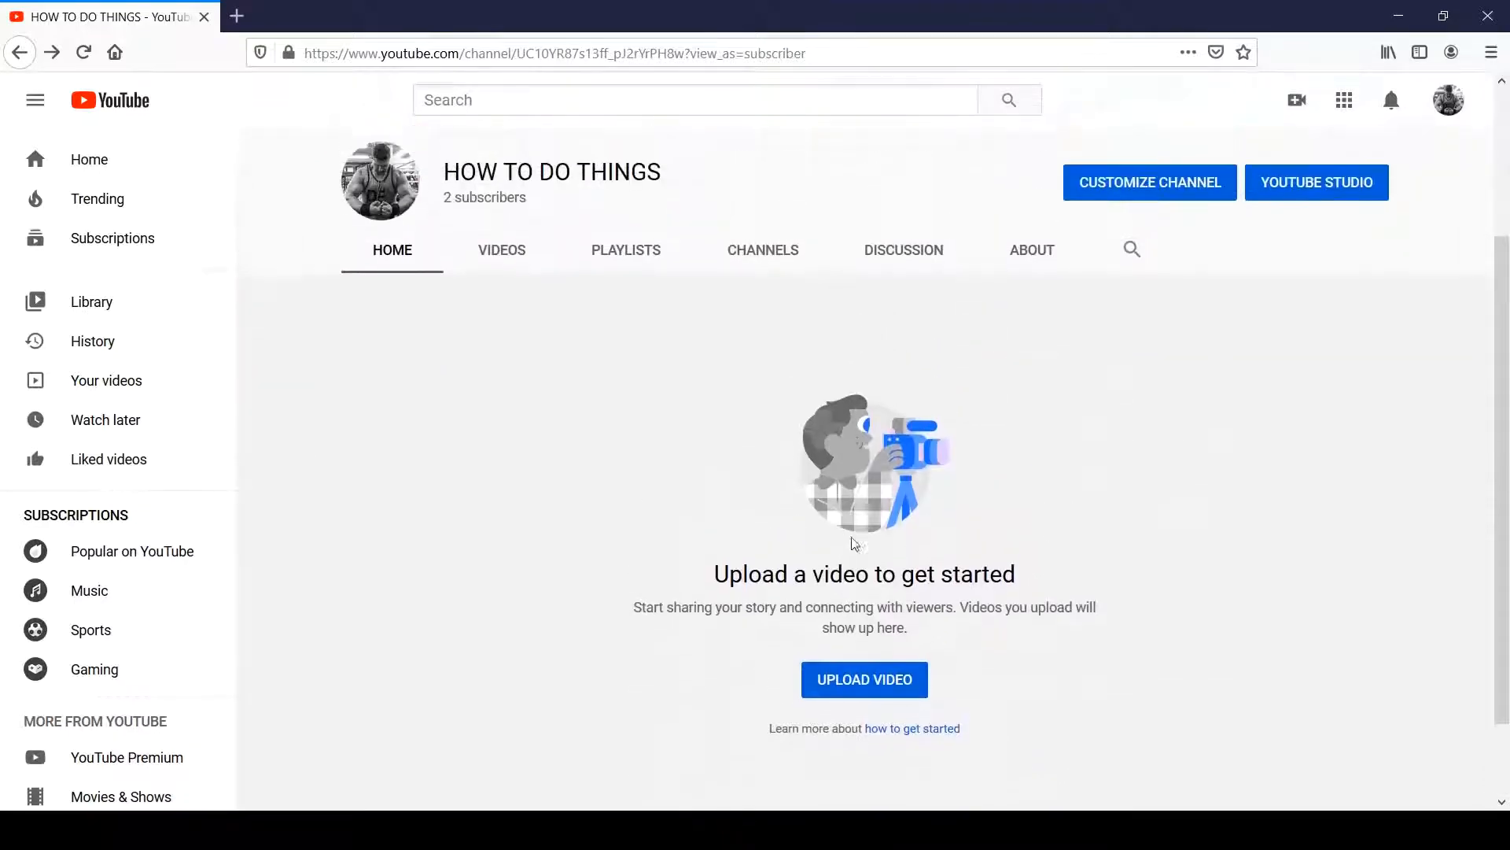
{"action": "scroll", "coordinate": [976, 502], "scroll_direction": "up", "scroll_amount": 3}
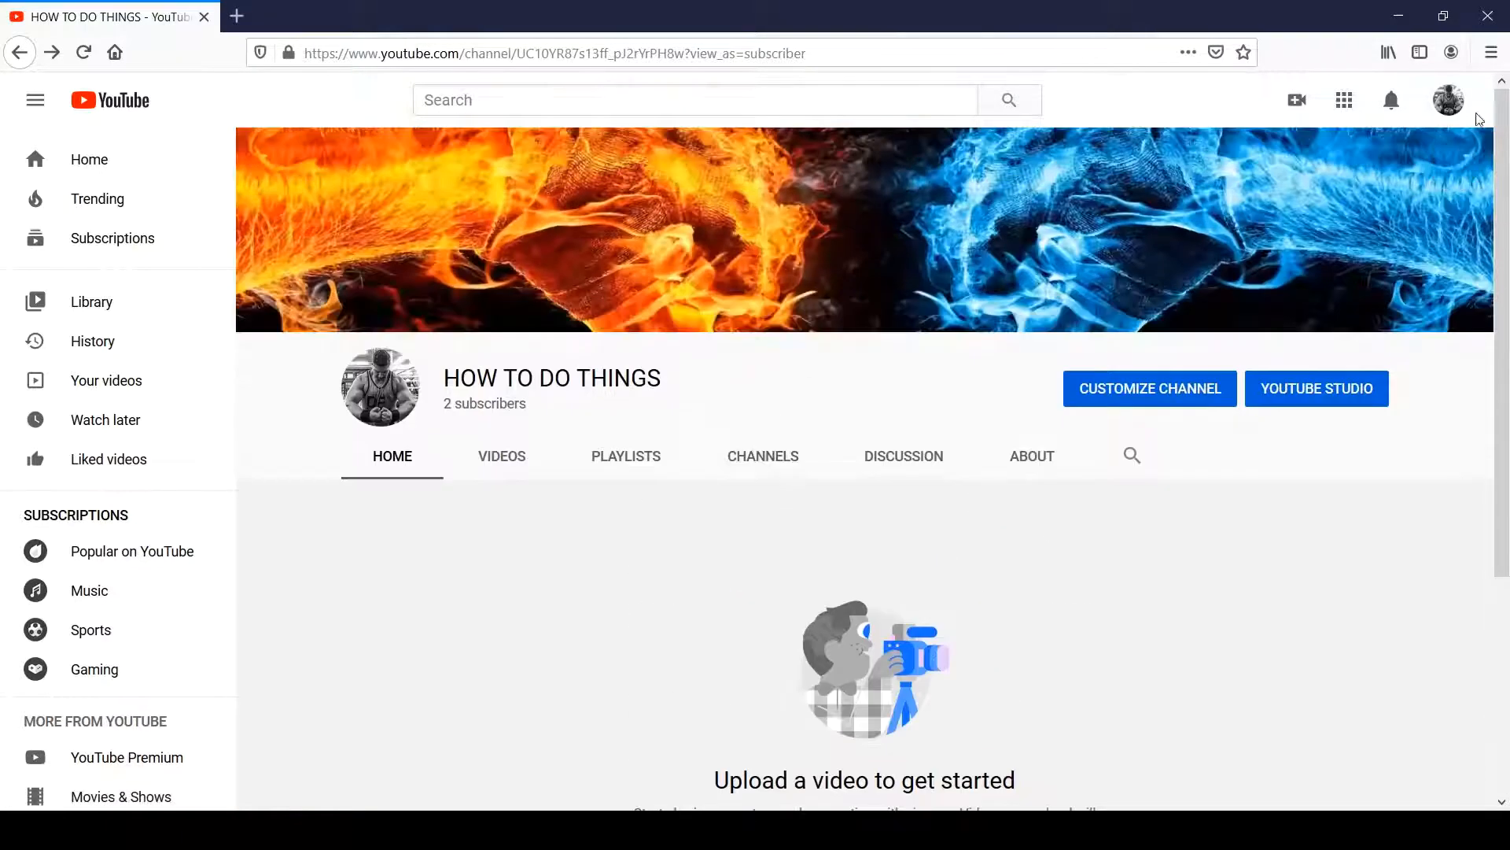
Step: Start a new video upload from the channel page and choose the file TOMIOKO BEST YOUTUBE.mp4
{"action": "left_click", "coordinate": [1307, 106]}
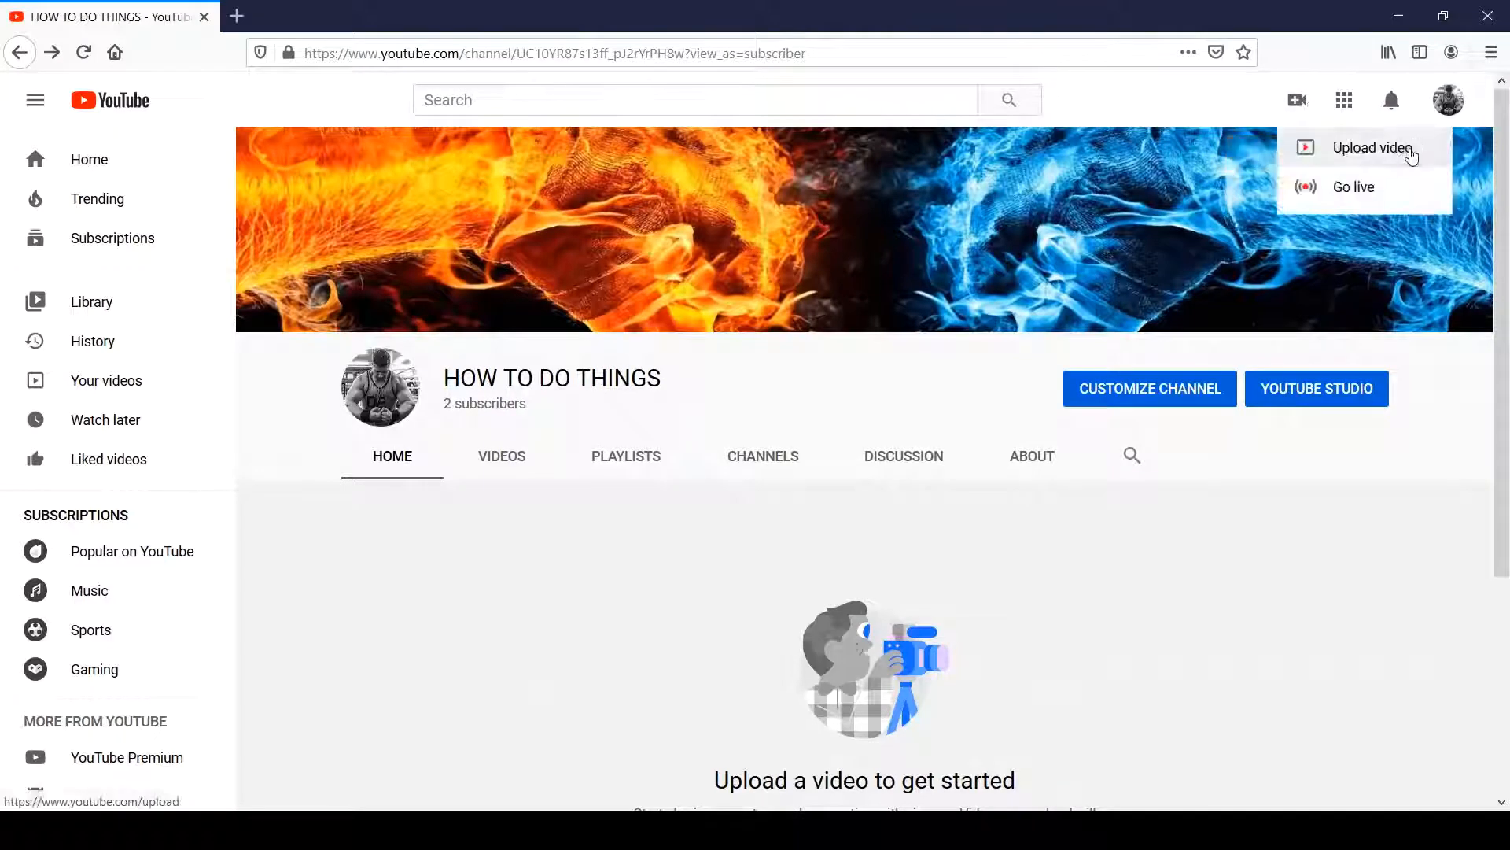
{"action": "left_click", "coordinate": [1405, 150]}
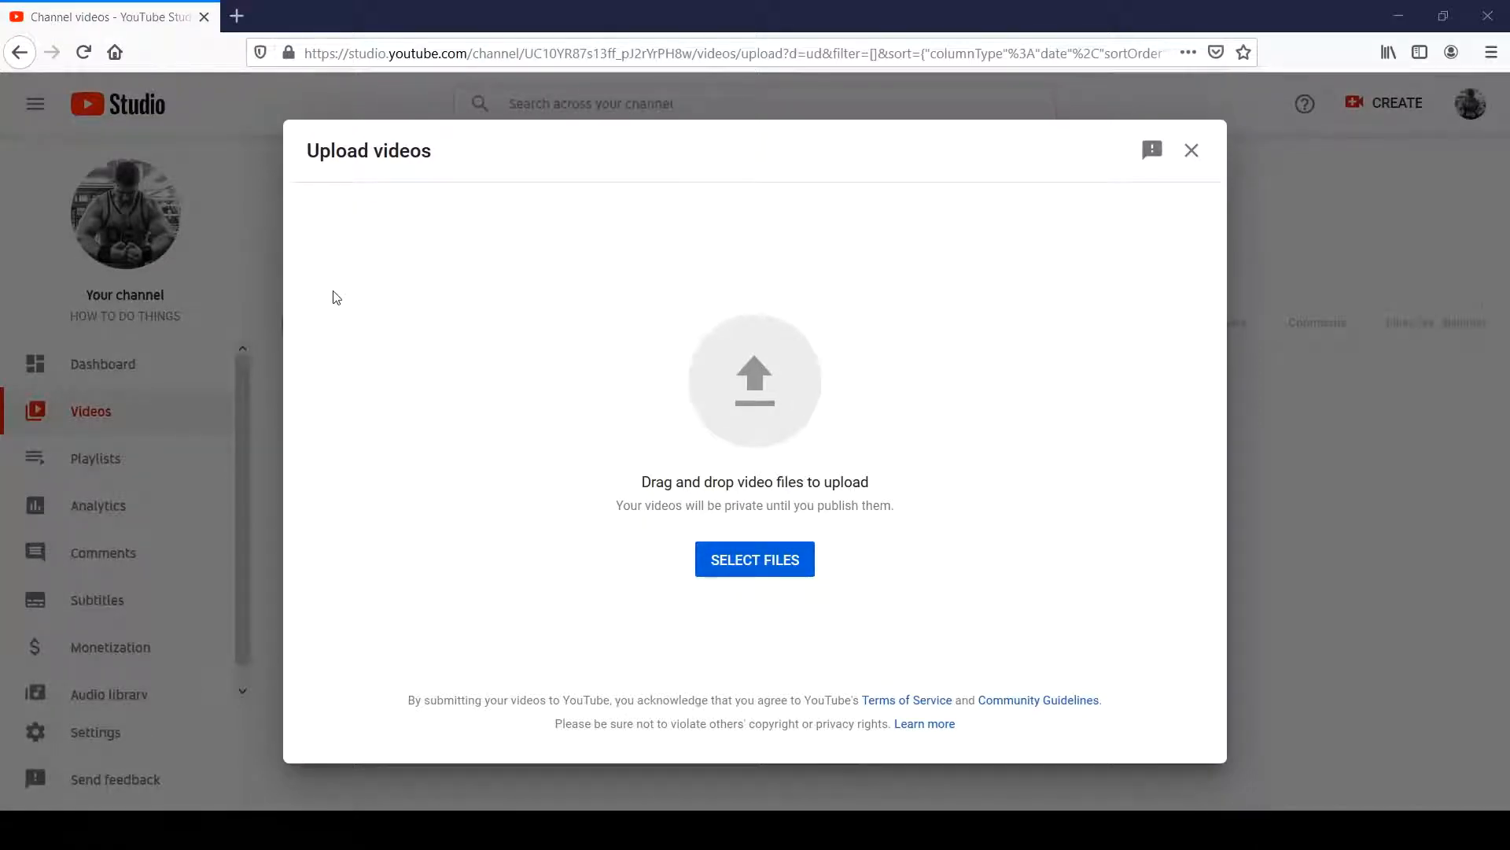
{"action": "left_click", "coordinate": [587, 444]}
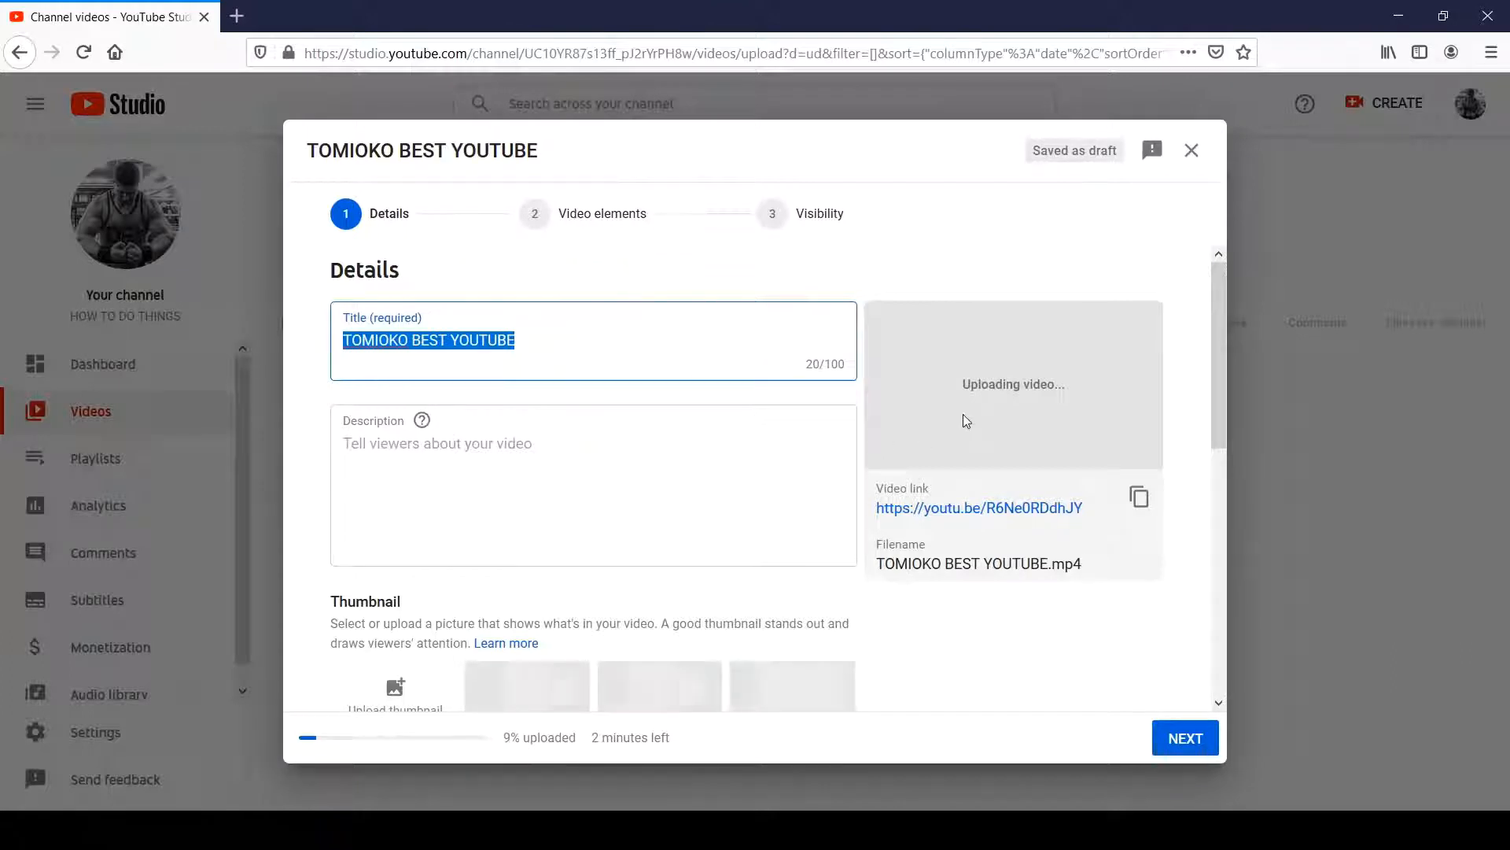
Step: Look over the fields of the Details form while the video uploads
{"action": "scroll", "coordinate": [782, 441], "scroll_direction": "down", "scroll_amount": 3}
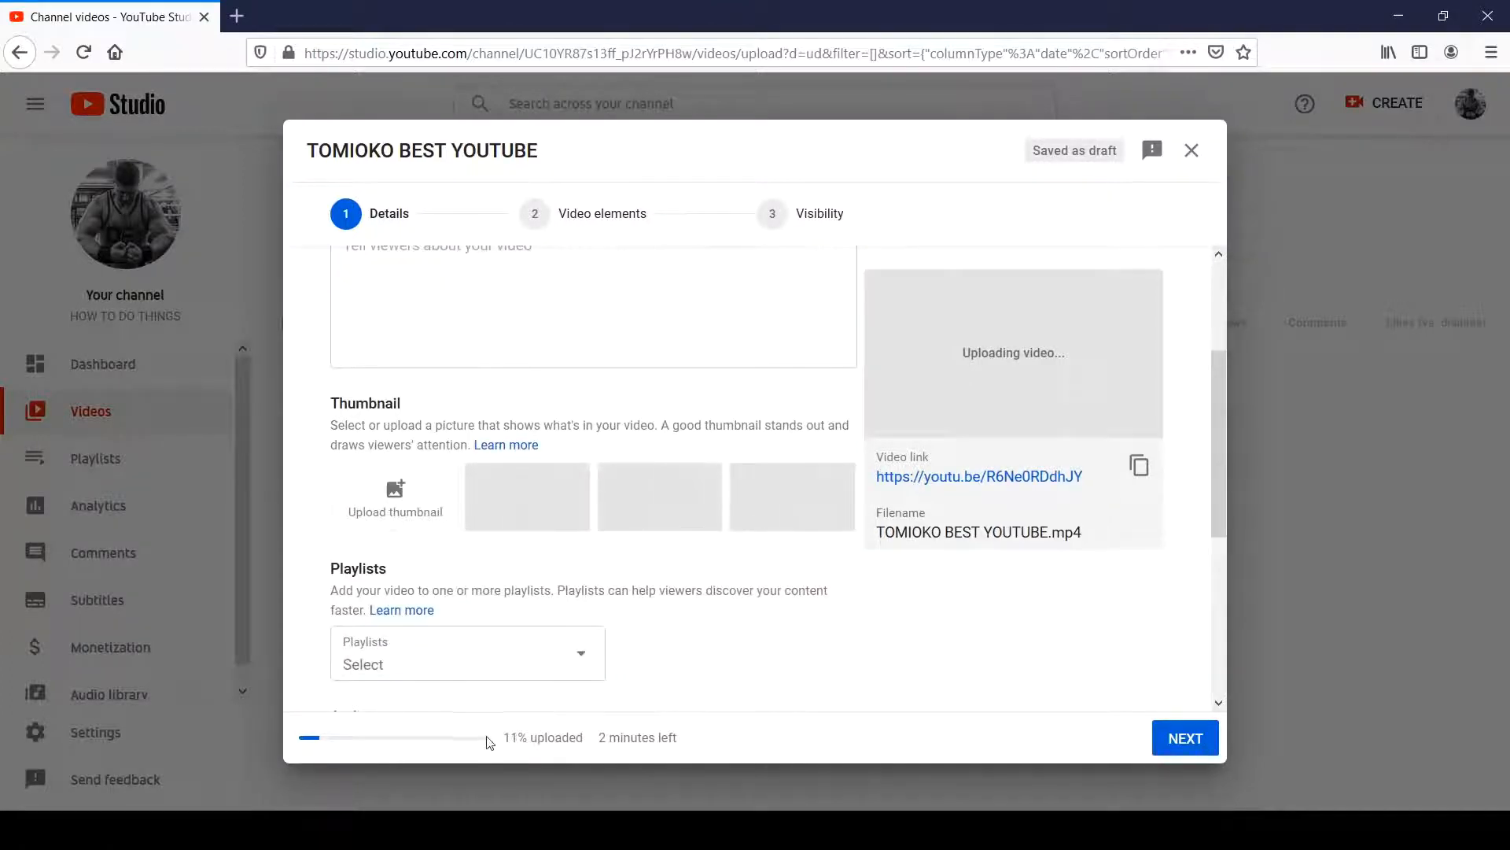
{"action": "scroll", "coordinate": [631, 694], "scroll_direction": "up", "scroll_amount": 3}
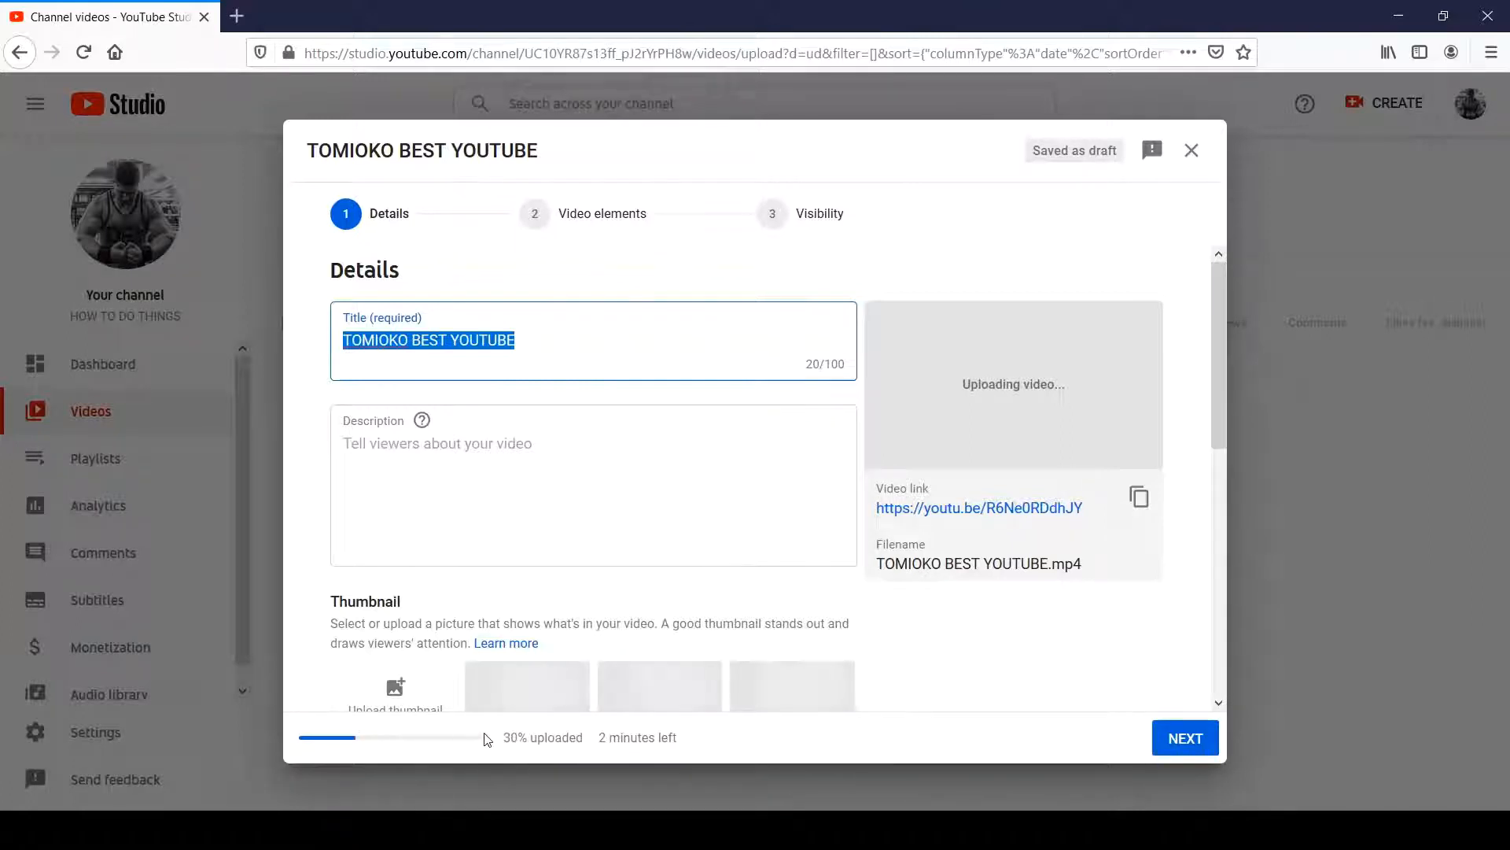
{"action": "scroll", "coordinate": [394, 678], "scroll_direction": "down", "scroll_amount": 2}
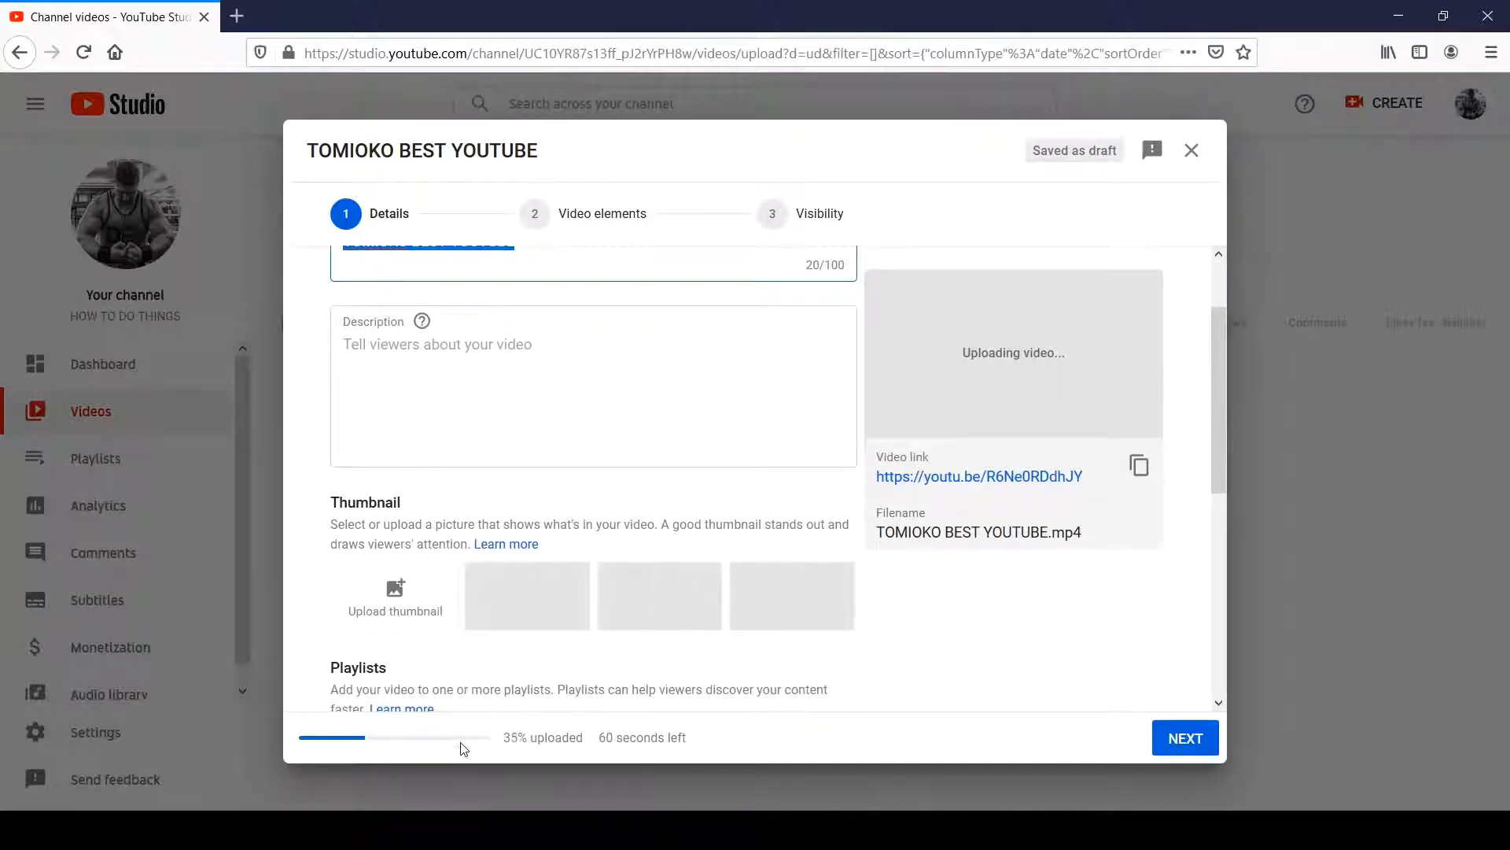
{"action": "scroll", "coordinate": [522, 566], "scroll_direction": "down", "scroll_amount": 3}
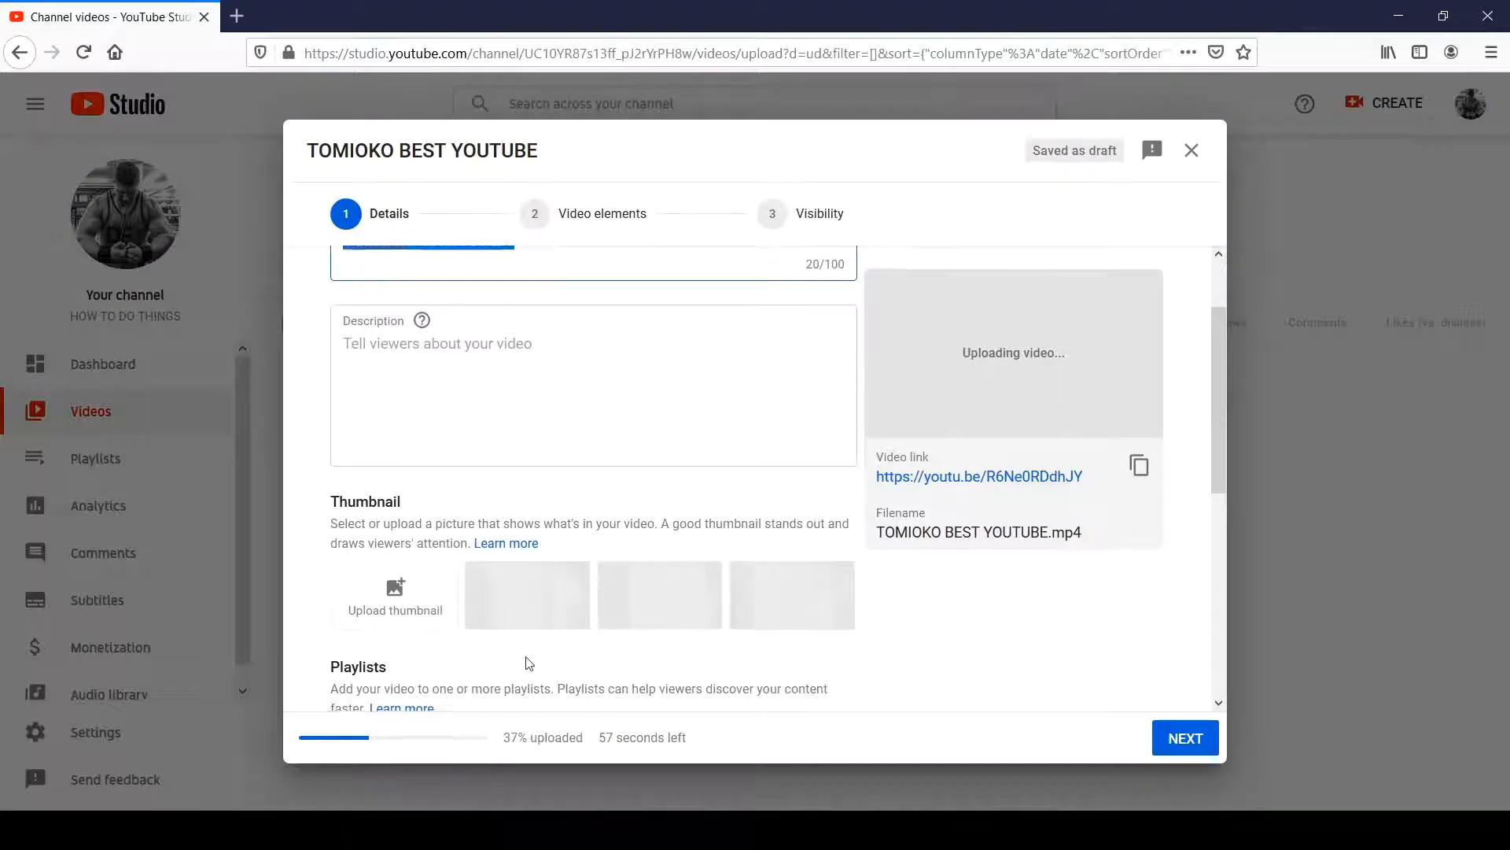
{"action": "scroll", "coordinate": [348, 551], "scroll_direction": "up", "scroll_amount": 5}
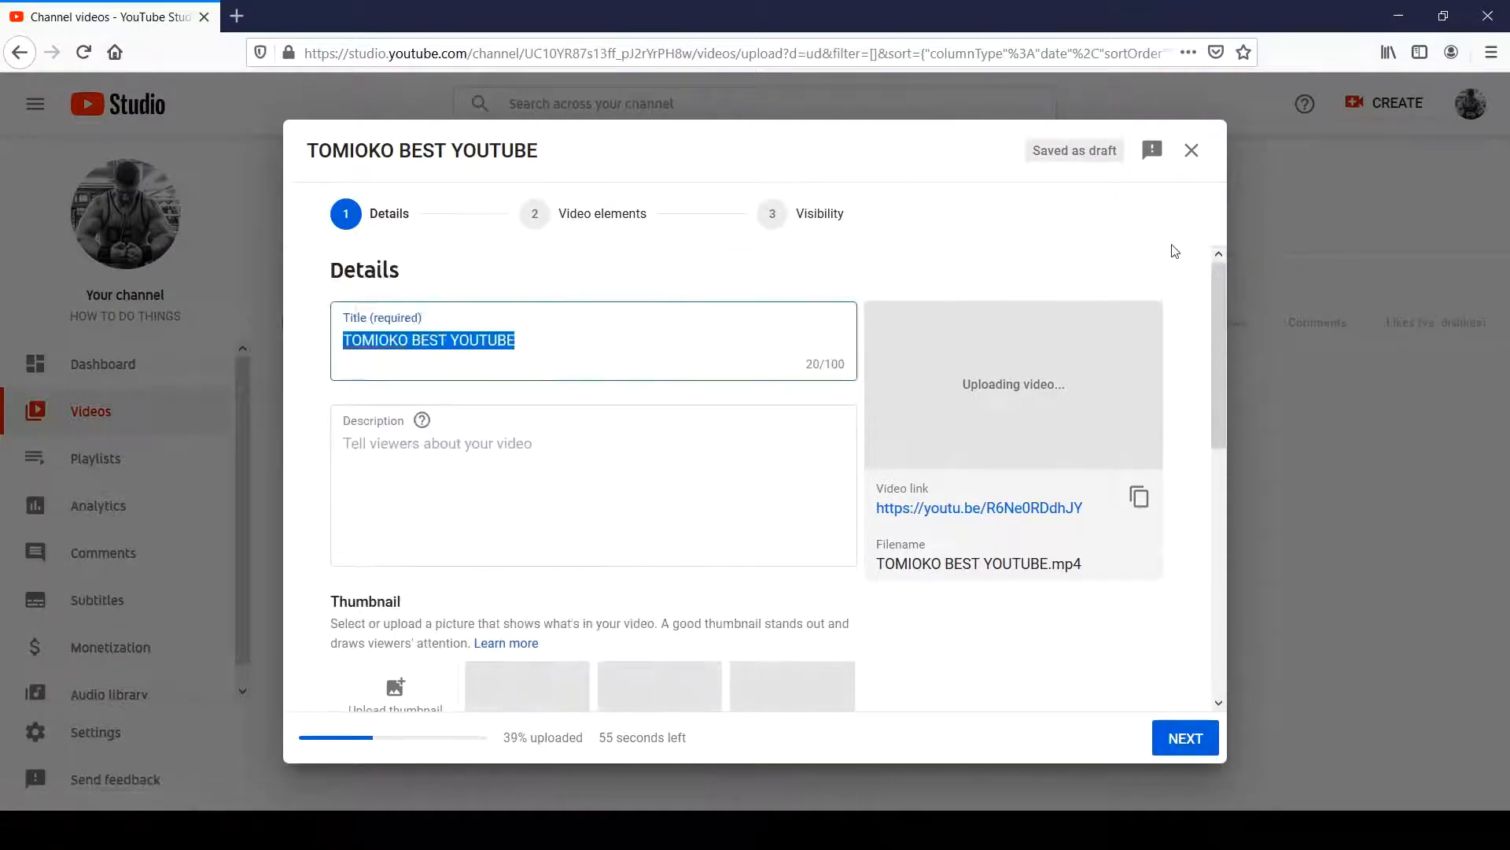
{"action": "scroll", "coordinate": [708, 433], "scroll_direction": "down", "scroll_amount": 5}
{"action": "scroll", "coordinate": [708, 433], "scroll_direction": "up", "scroll_amount": 5}
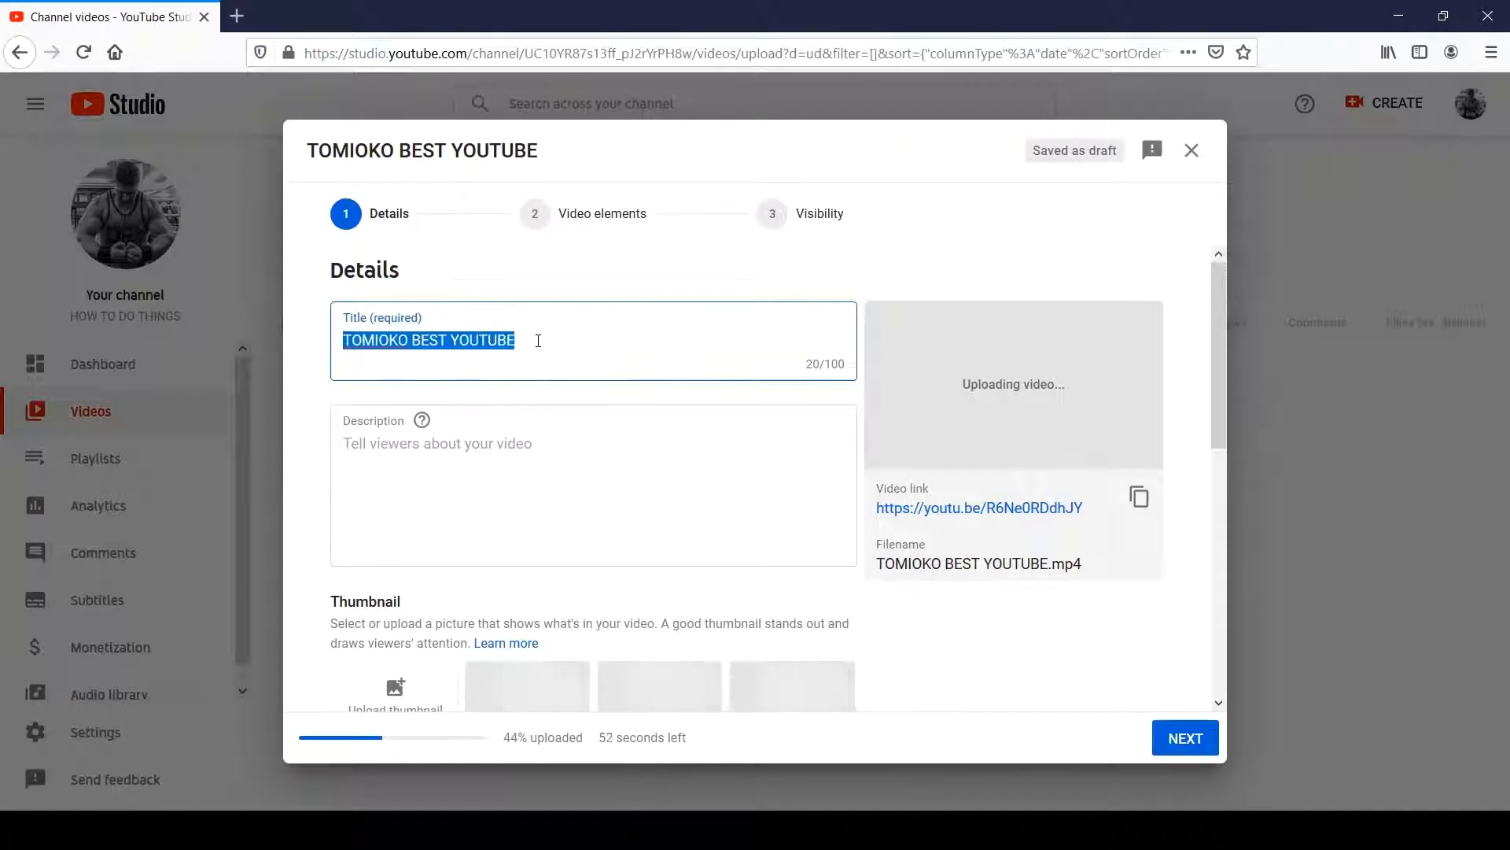
Step: Replace the video's title with "HOW TO MAKE A YOUTUBE VIDEO"
{"action": "key", "text": "BackSpace"}
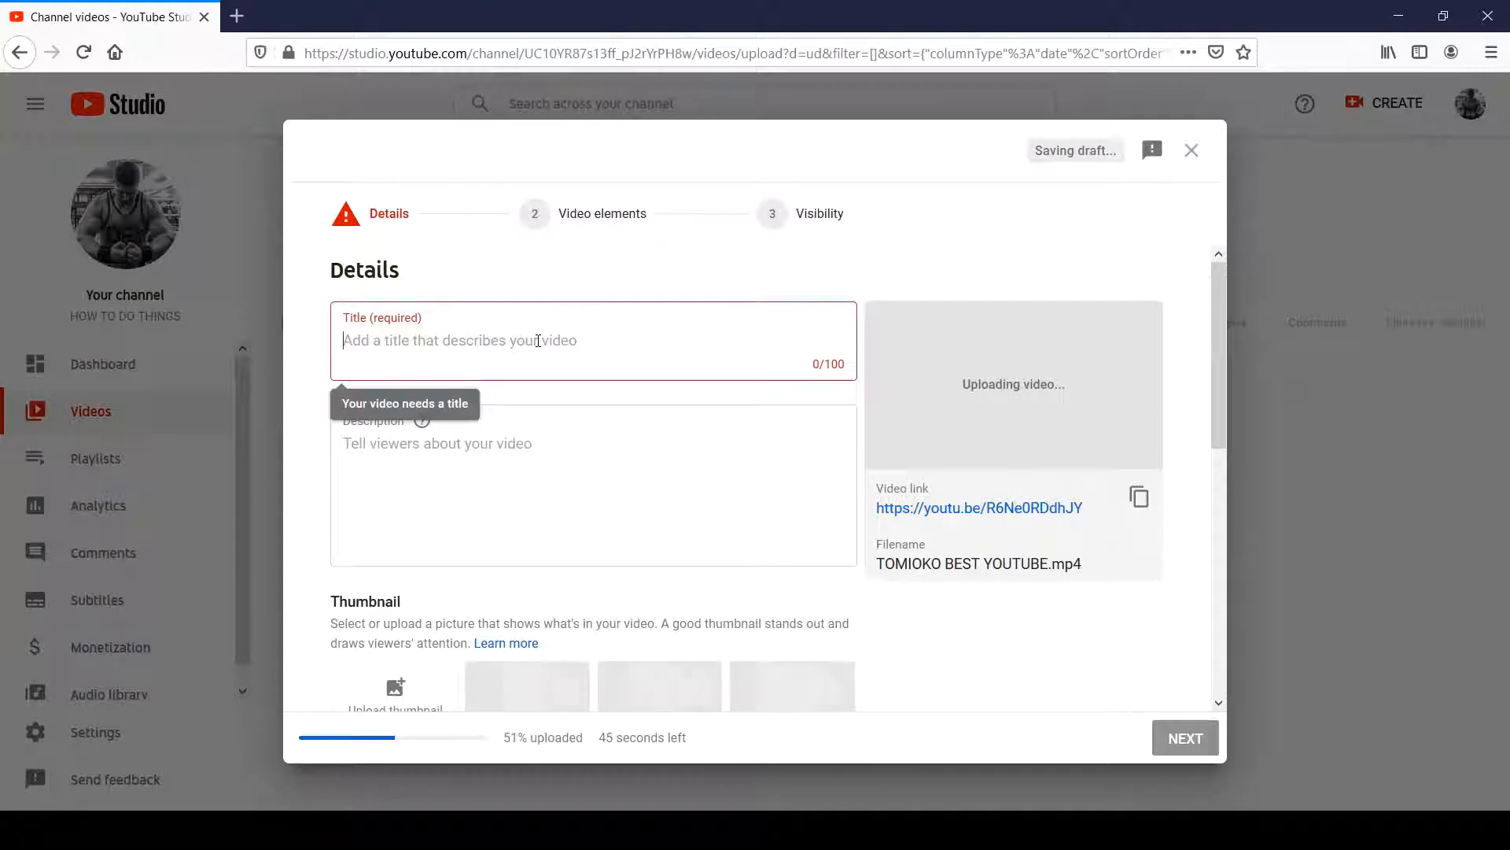
{"action": "type", "text": "H"}
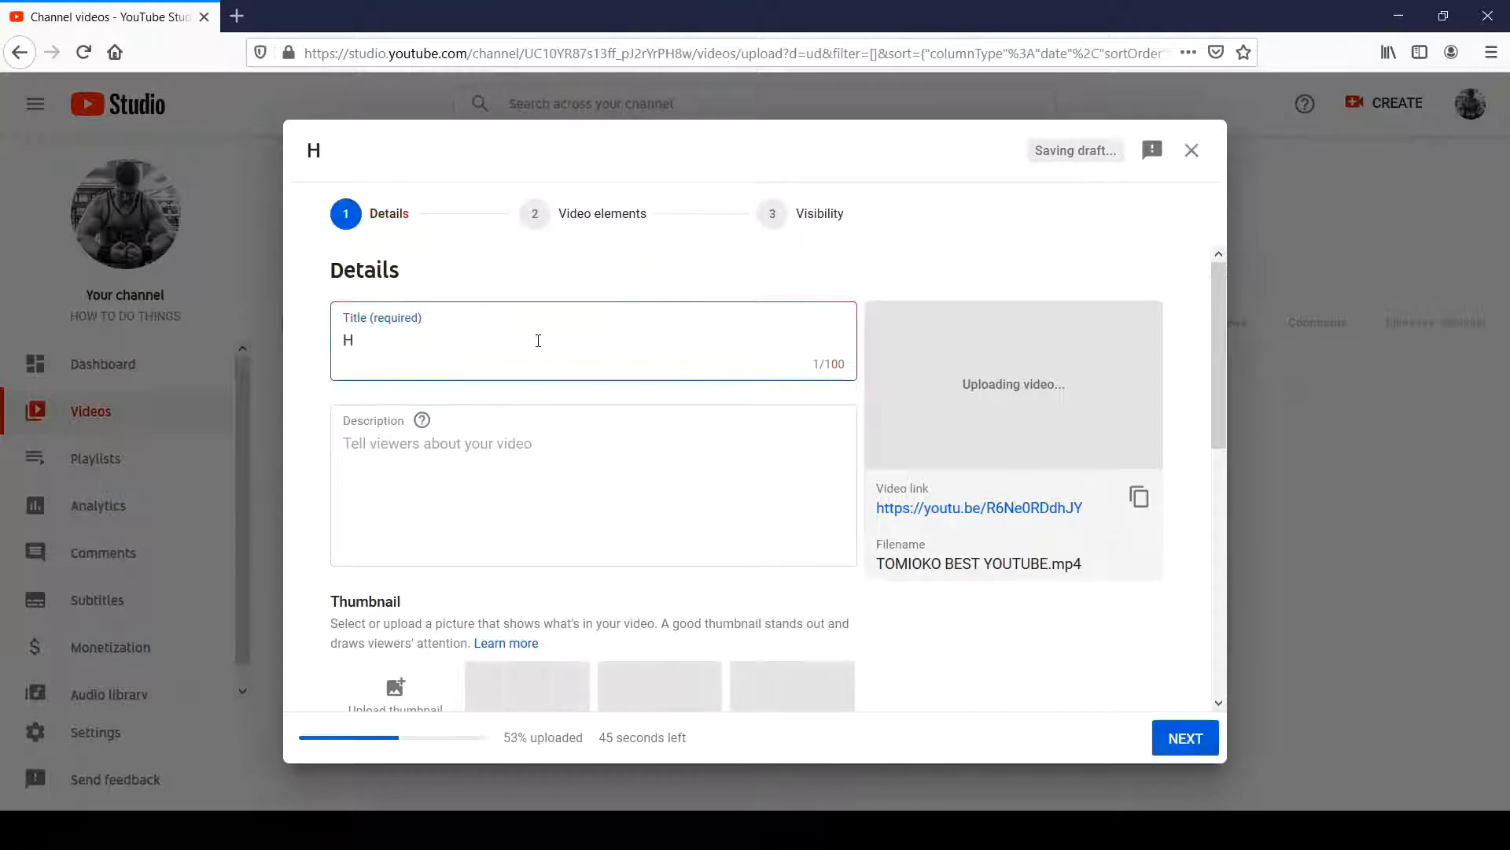
{"action": "type", "text": "OW TO MAKE A YOUTU"}
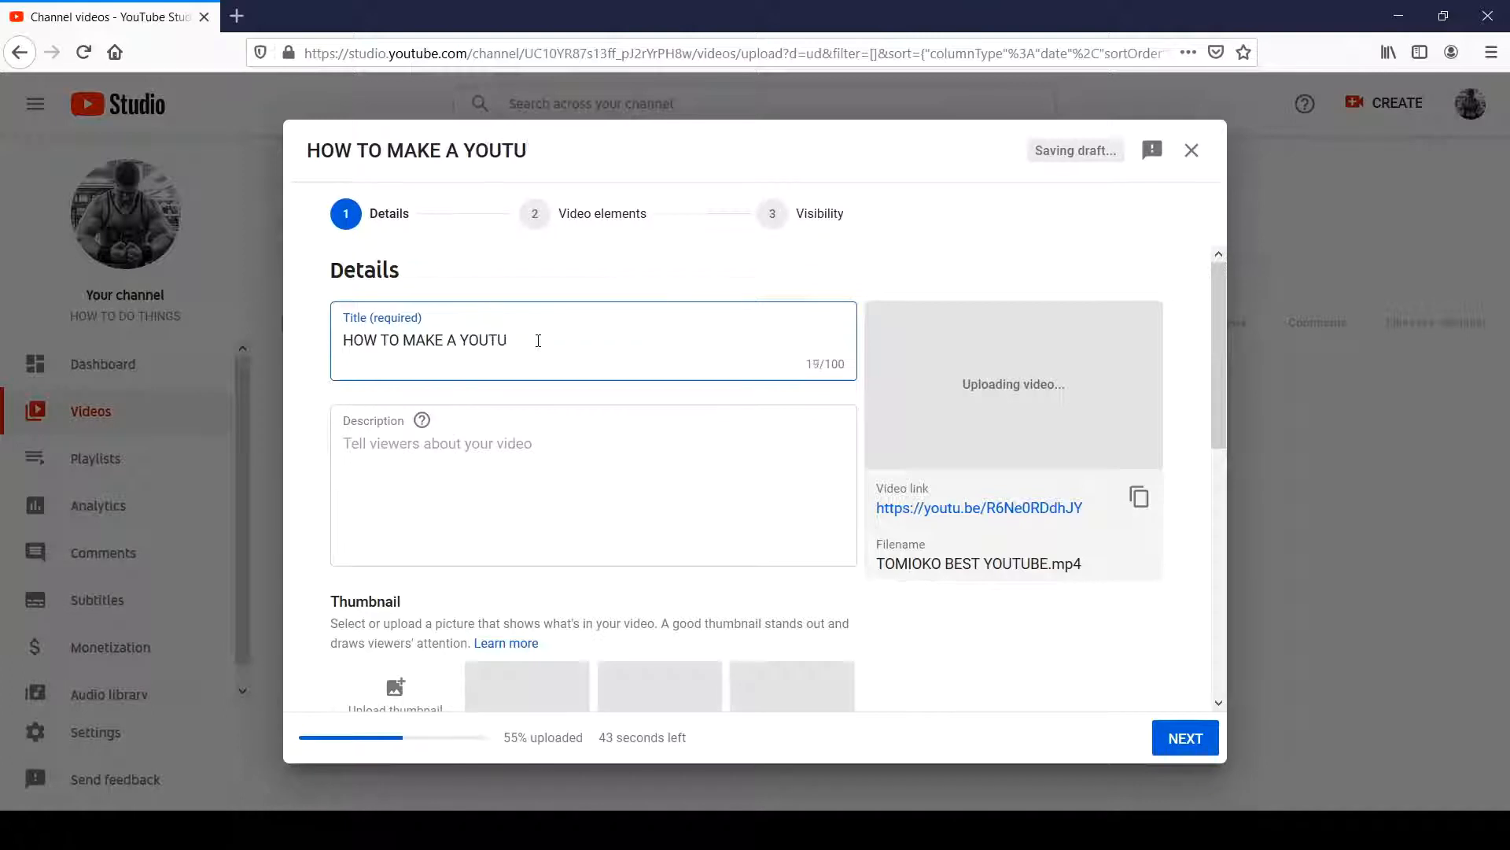
{"action": "type", "text": "BE VIDEO"}
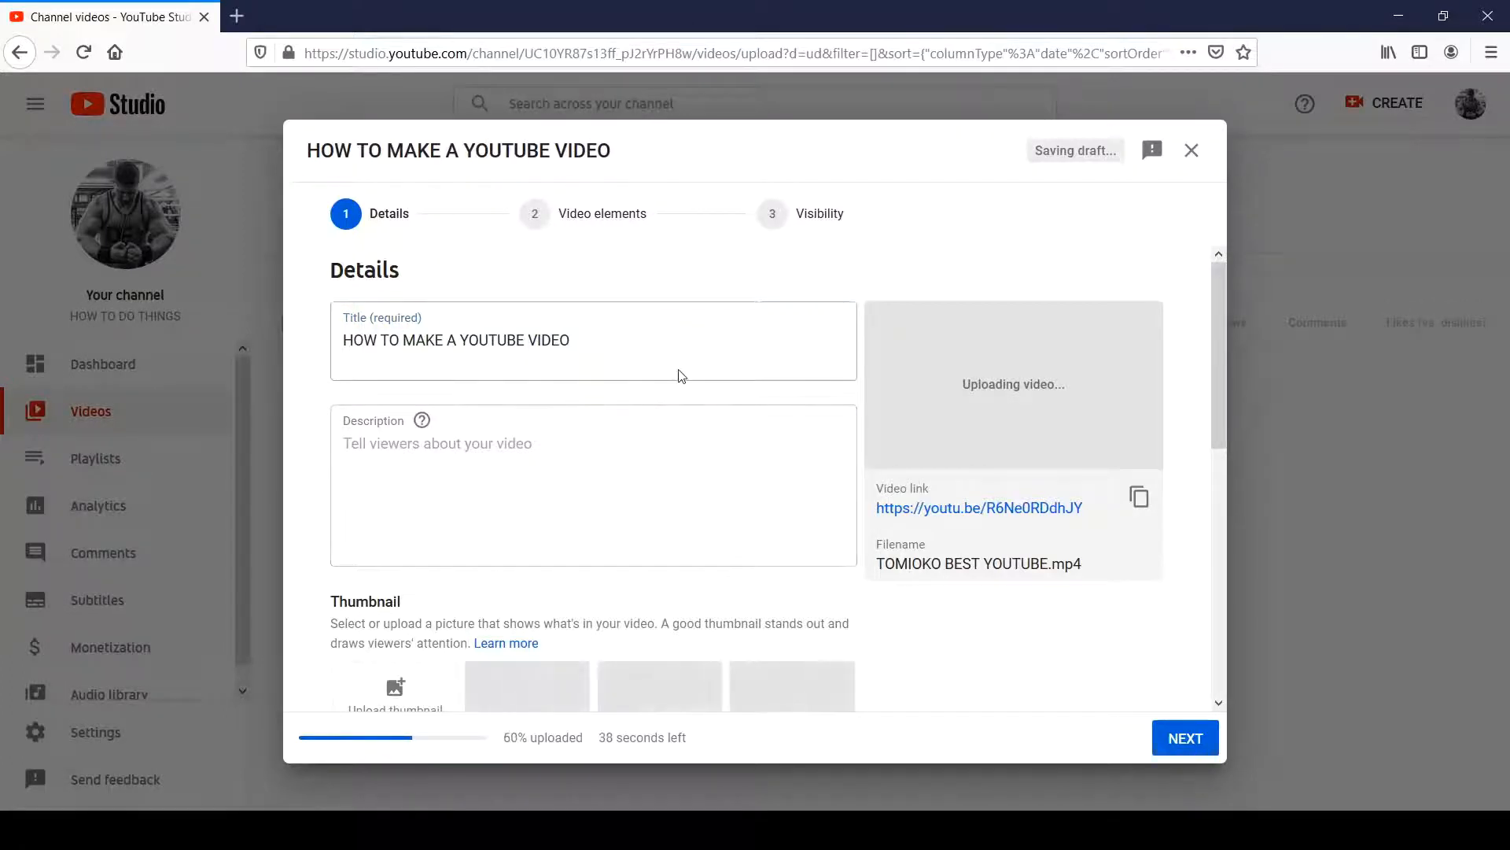
Step: Enter the video description "This video is the coolest of videos blah blah"
{"action": "left_click", "coordinate": [455, 469]}
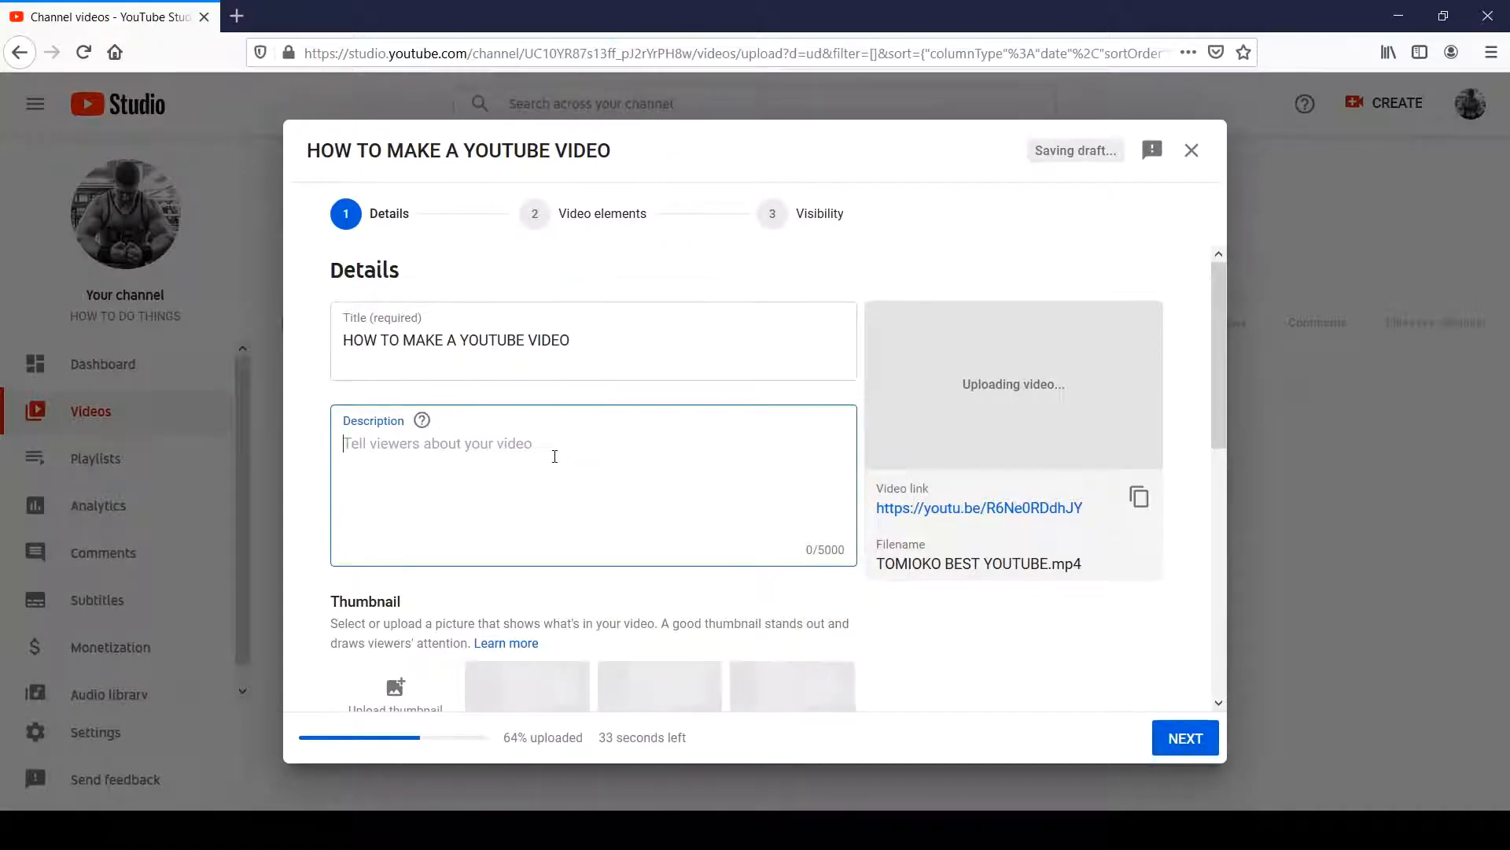
{"action": "type", "text": "Th"}
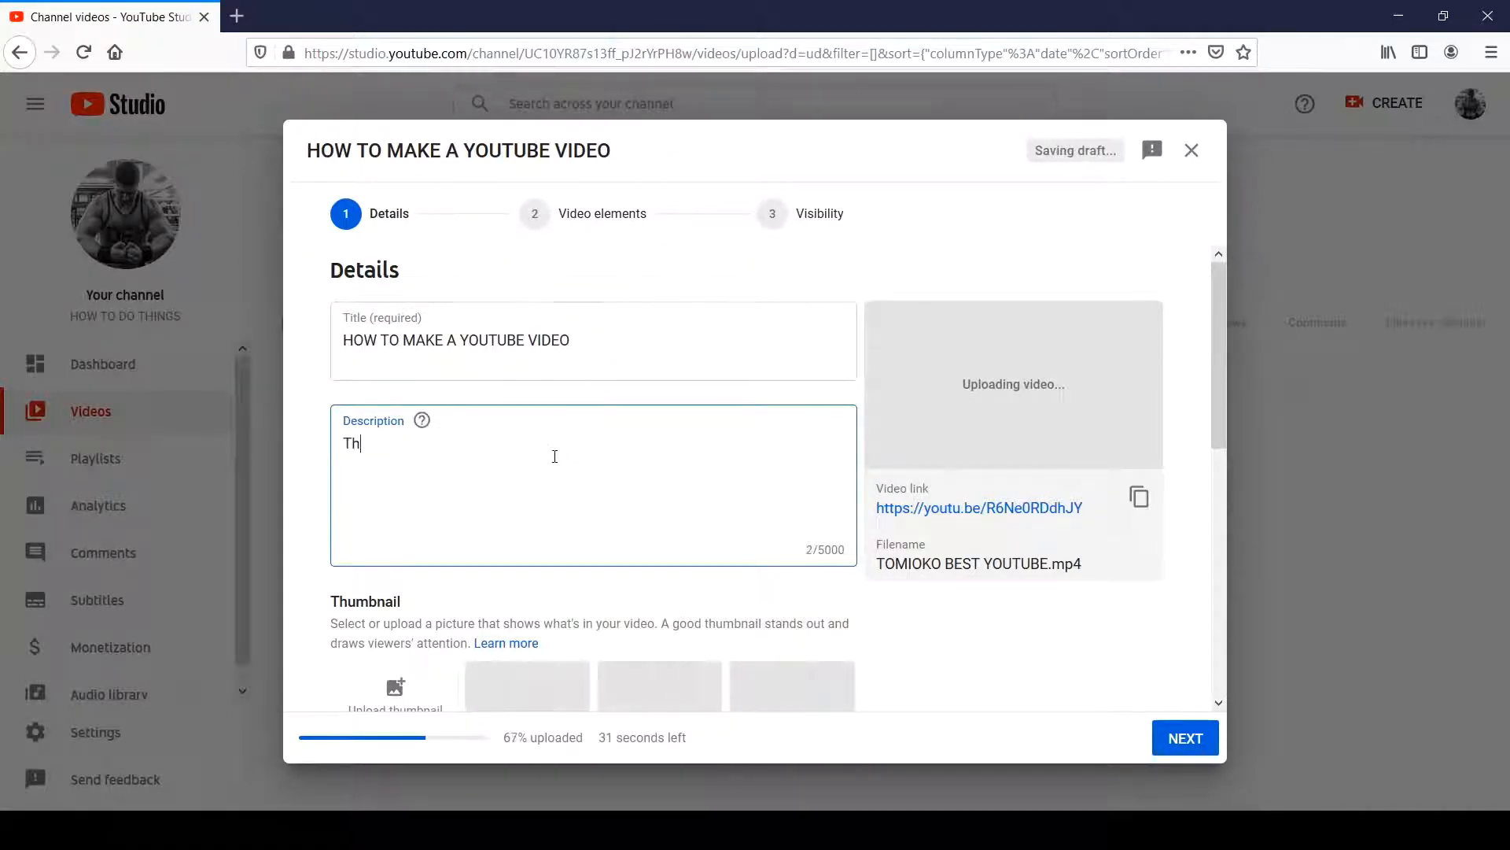
{"action": "type", "text": "is video is"}
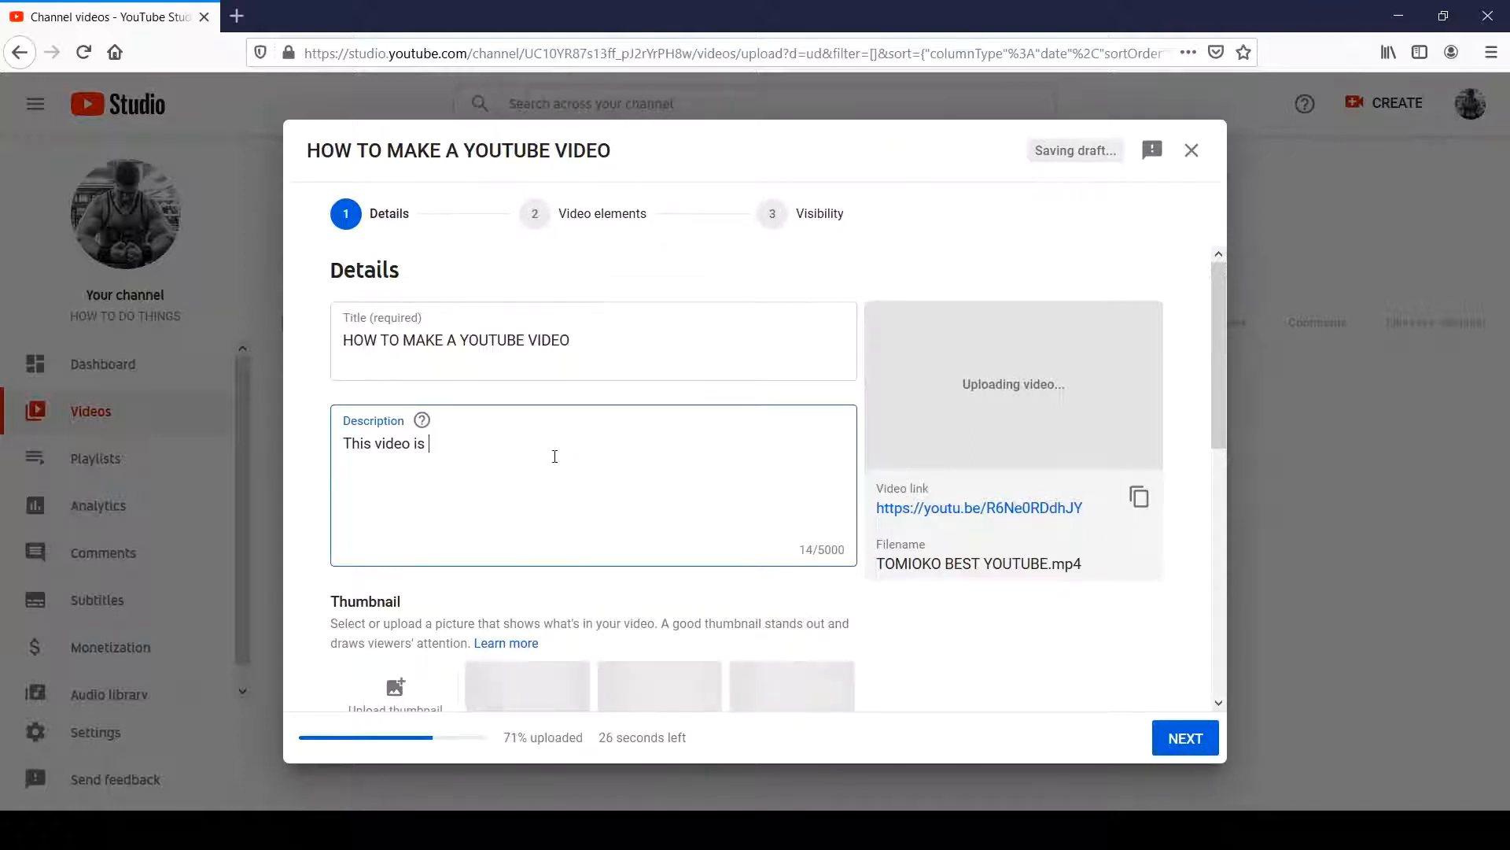
{"action": "type", "text": " the coolest of v"}
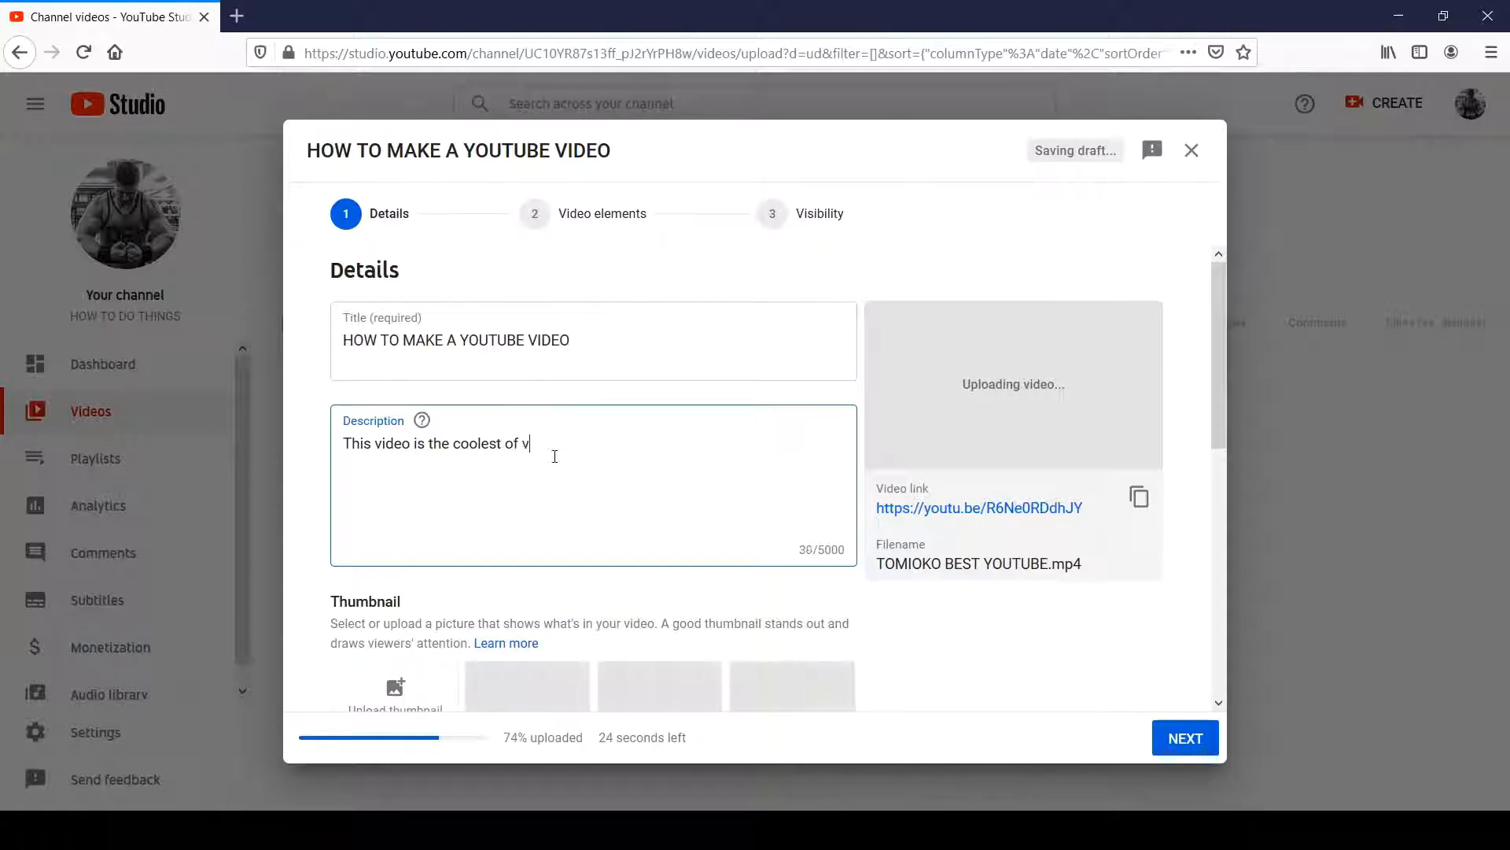
{"action": "type", "text": "ideos blah blah"}
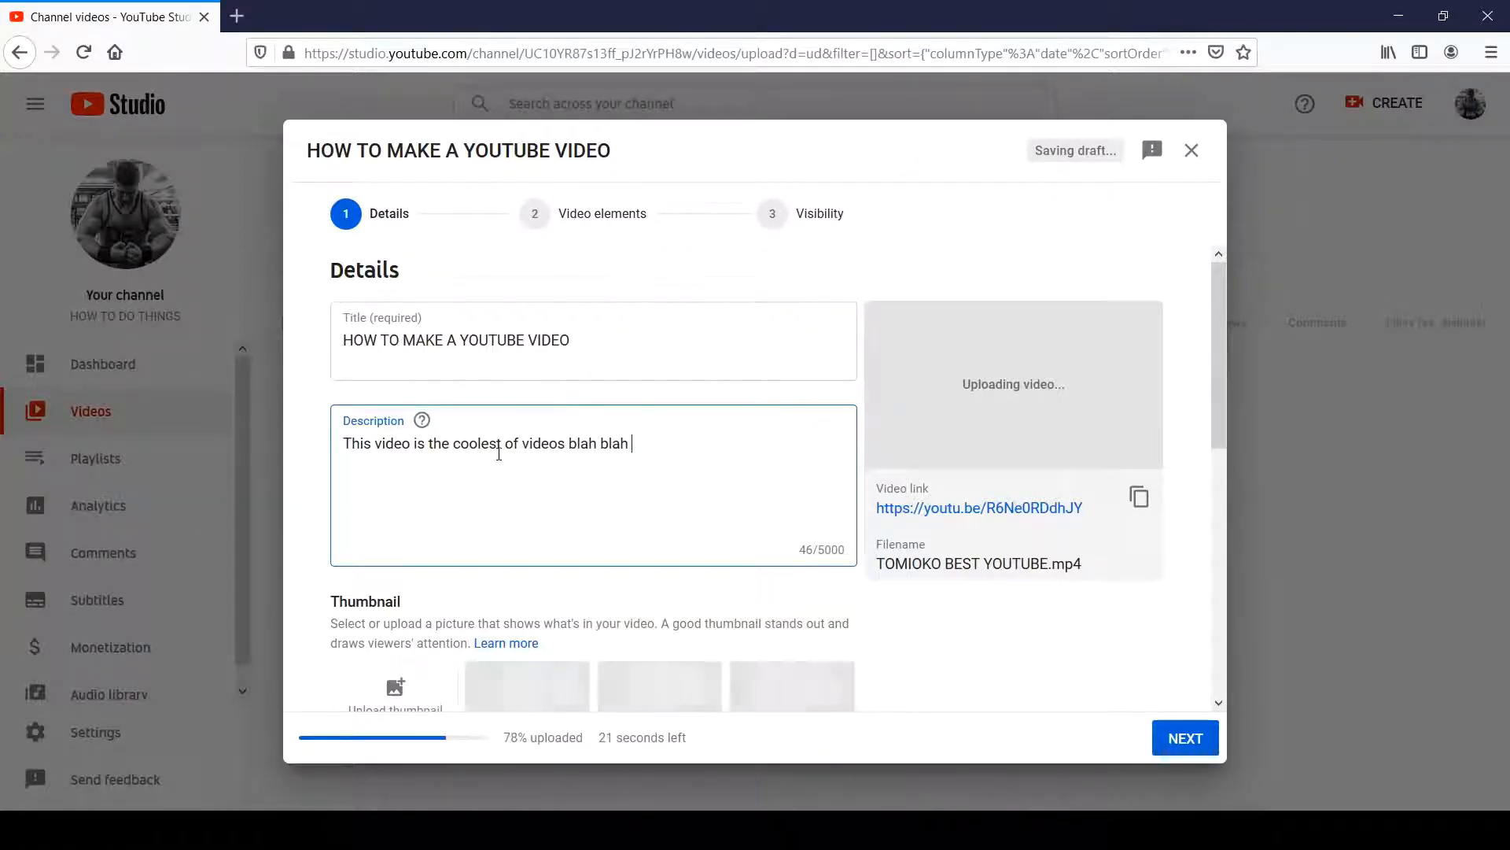
{"action": "left_click_drag", "start_coordinate": [653, 452], "coordinate": [365, 473]}
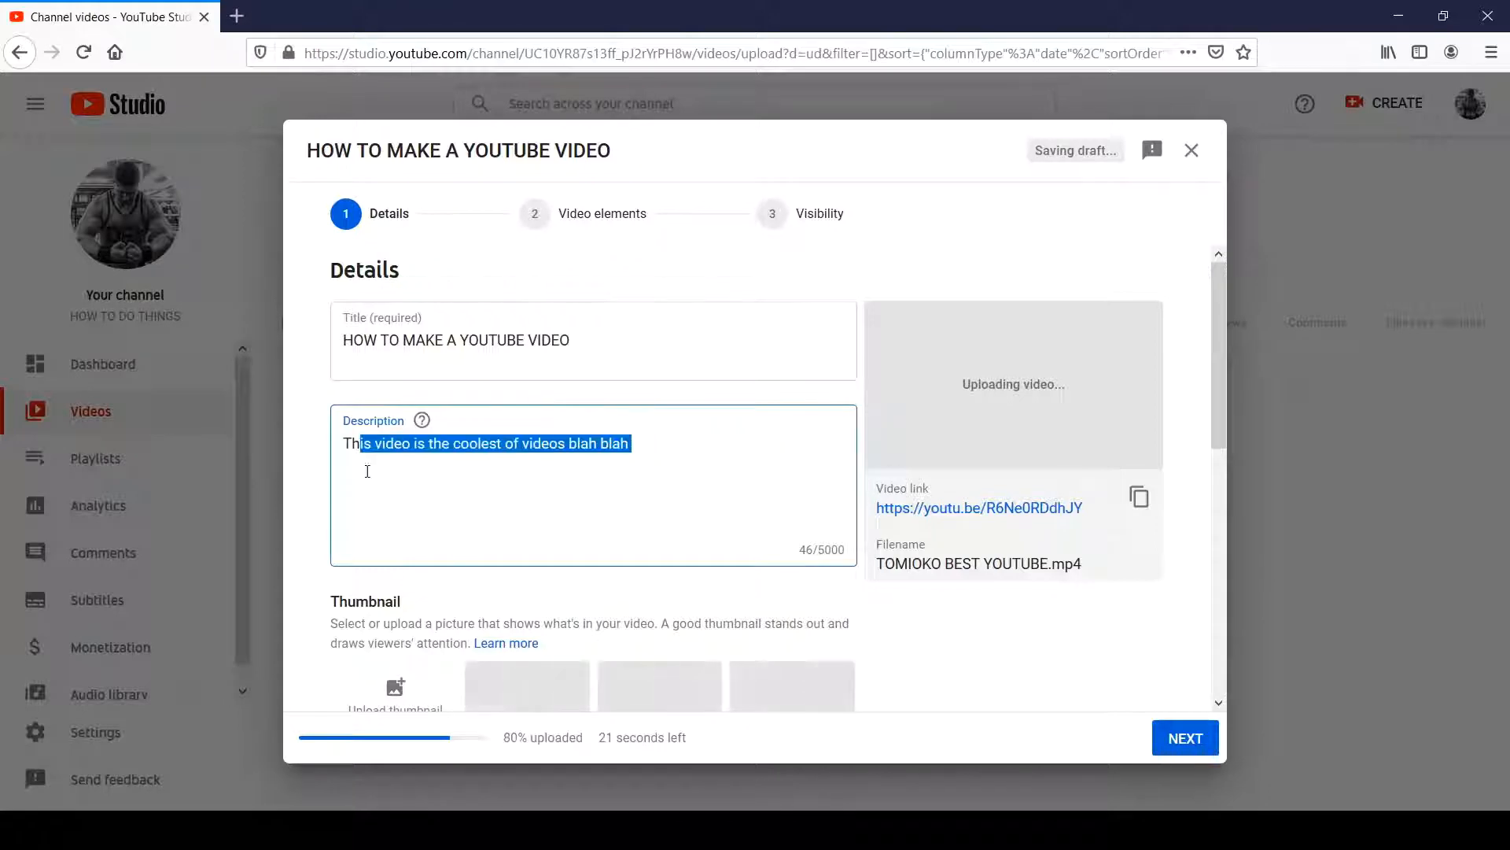
{"action": "left_click", "coordinate": [398, 482]}
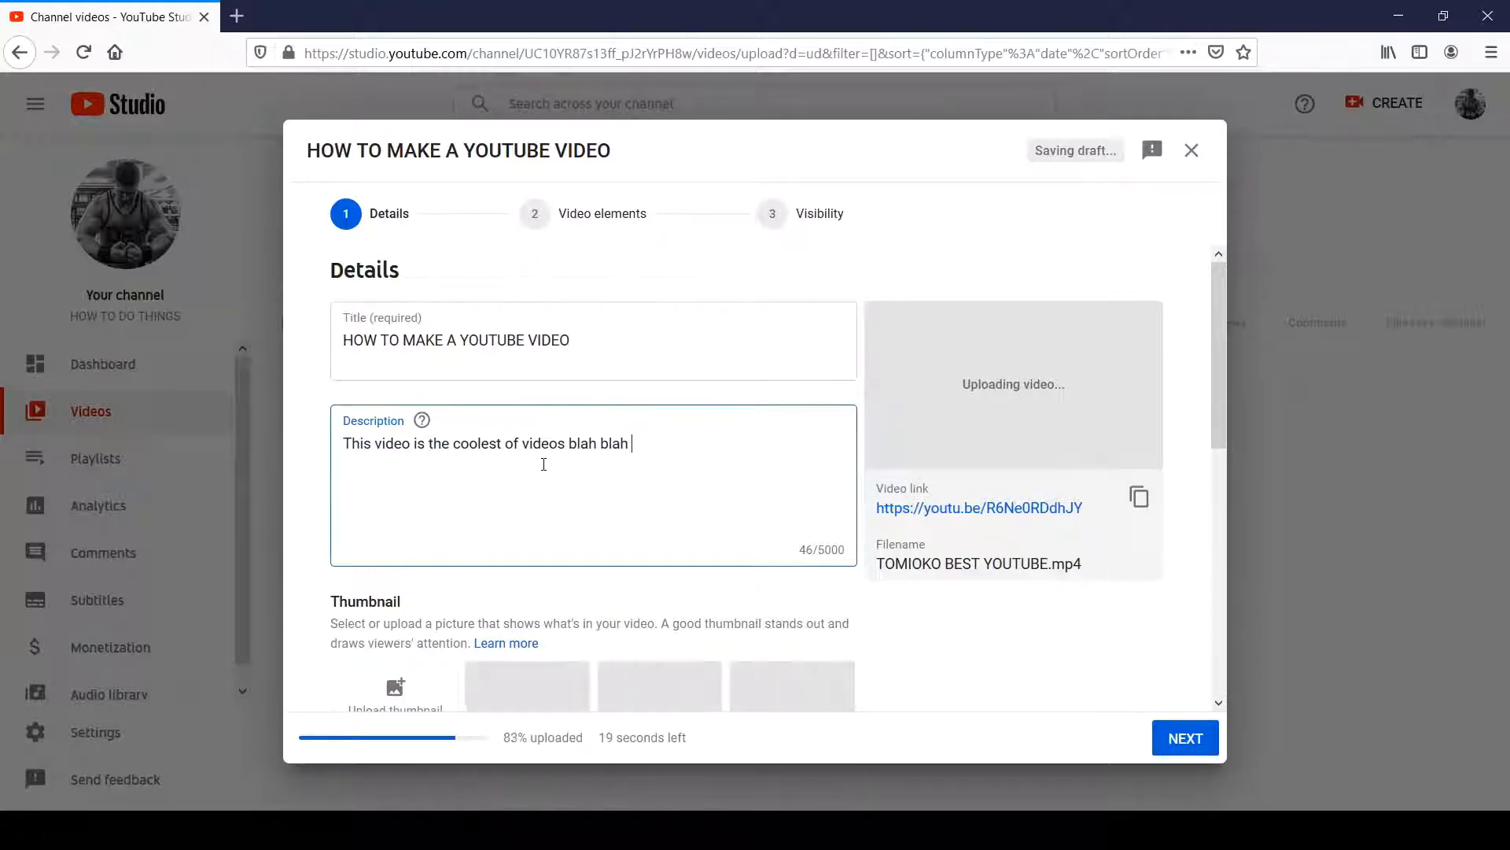
Step: Examine the description help and the thumbnail, playlist and audience sections of the video's details
{"action": "scroll", "coordinate": [542, 462], "scroll_direction": "down", "scroll_amount": 2}
{"action": "scroll", "coordinate": [504, 417], "scroll_direction": "up", "scroll_amount": 2}
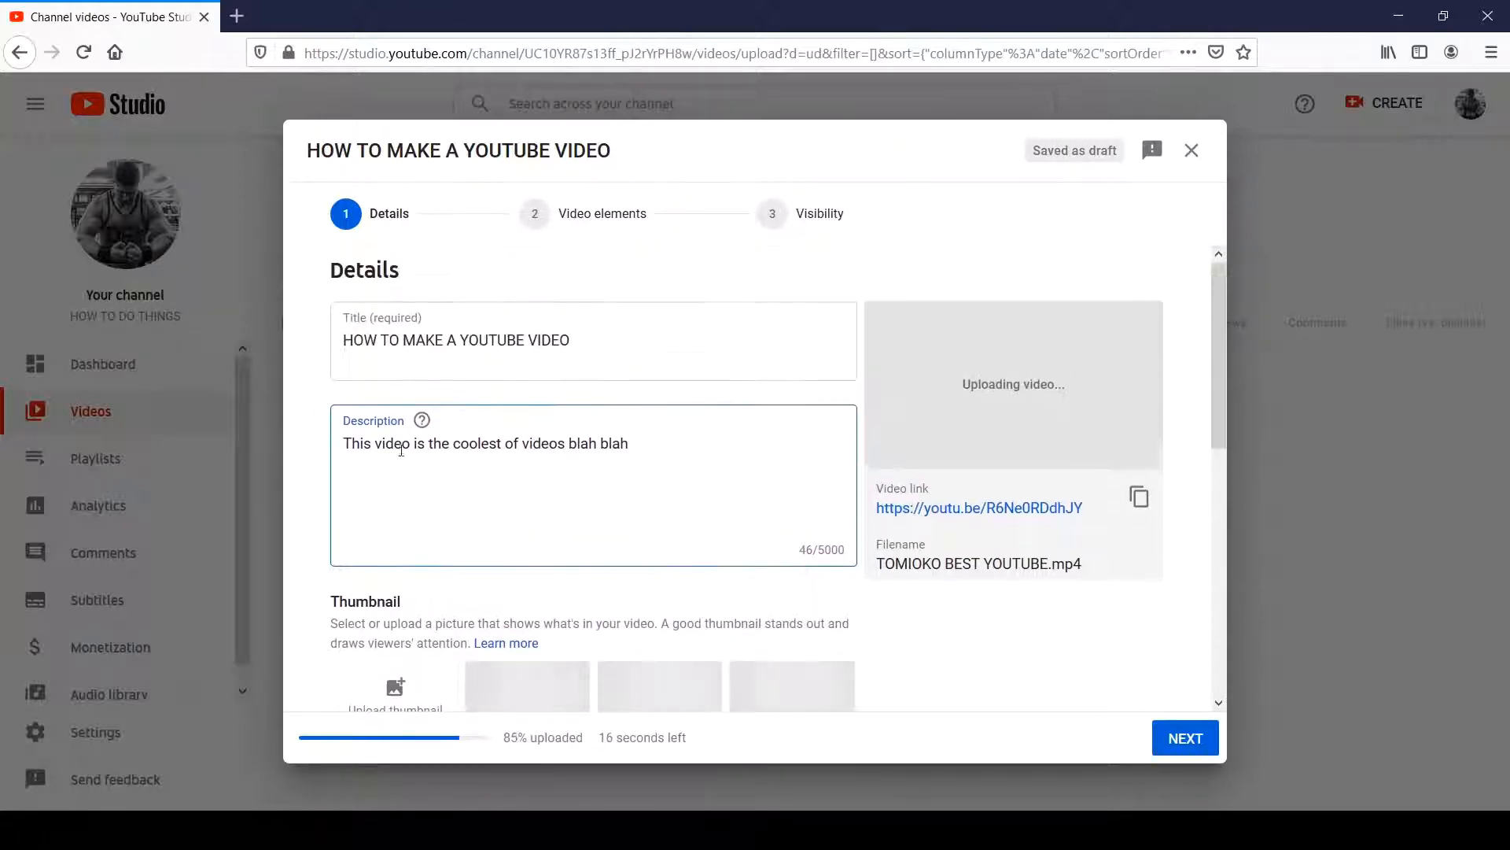
{"action": "mouse_move", "coordinate": [423, 422]}
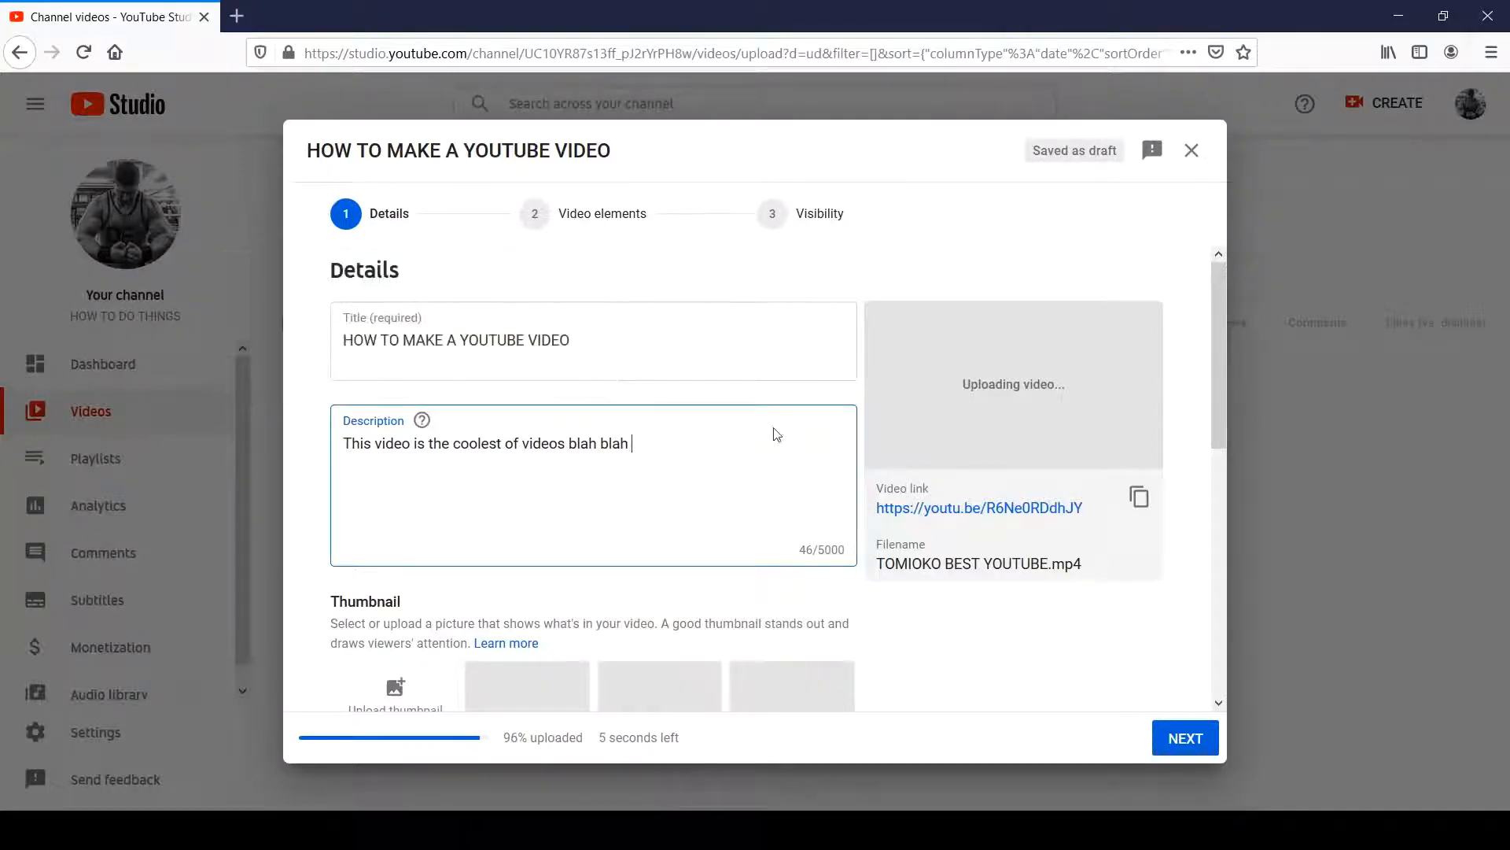
{"action": "scroll", "coordinate": [637, 441], "scroll_direction": "down", "scroll_amount": 4}
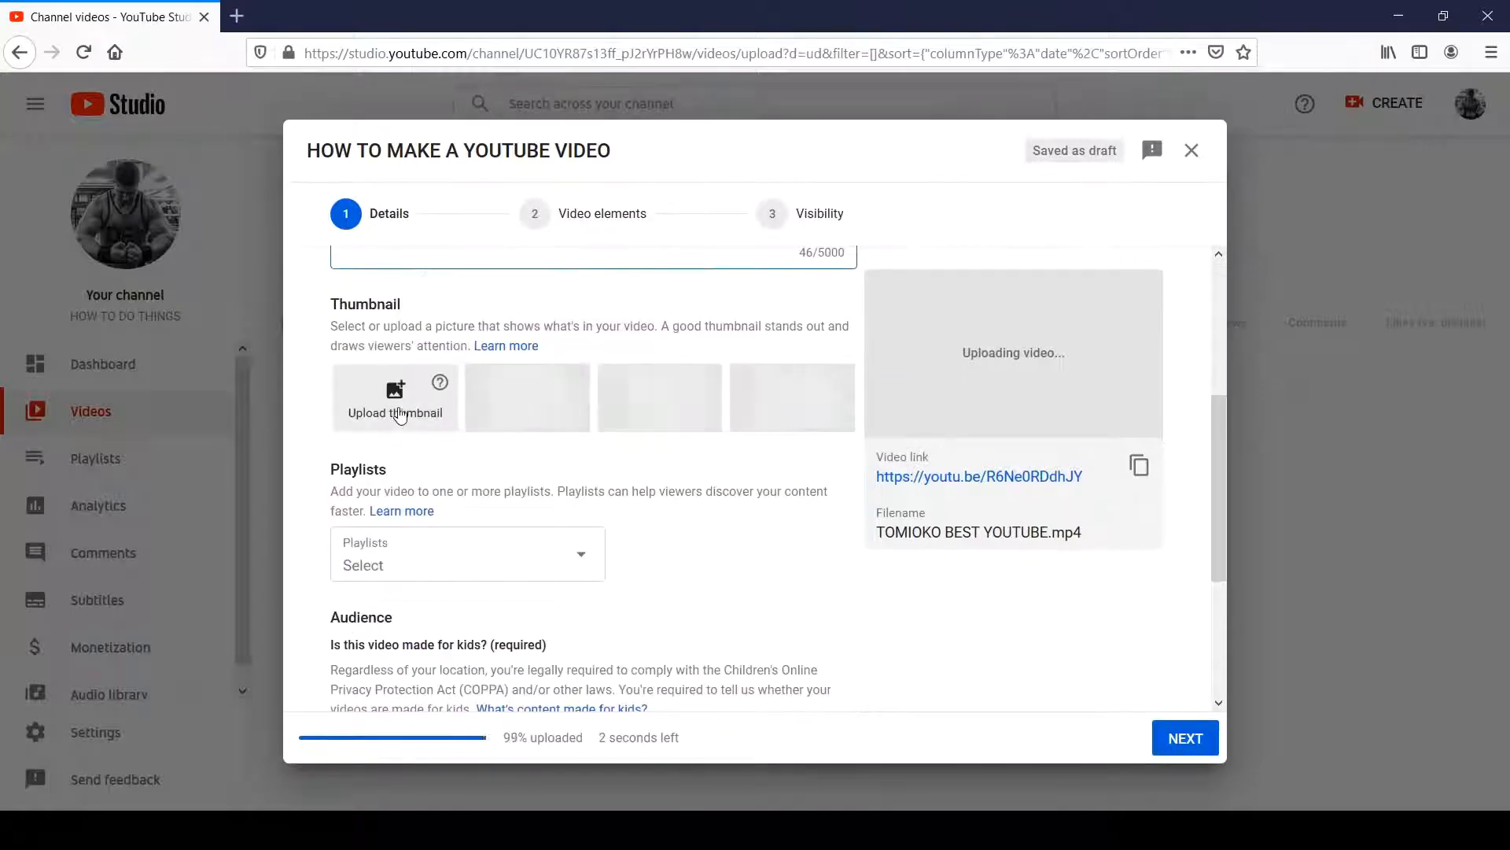
{"action": "scroll", "coordinate": [394, 472], "scroll_direction": "up", "scroll_amount": 3}
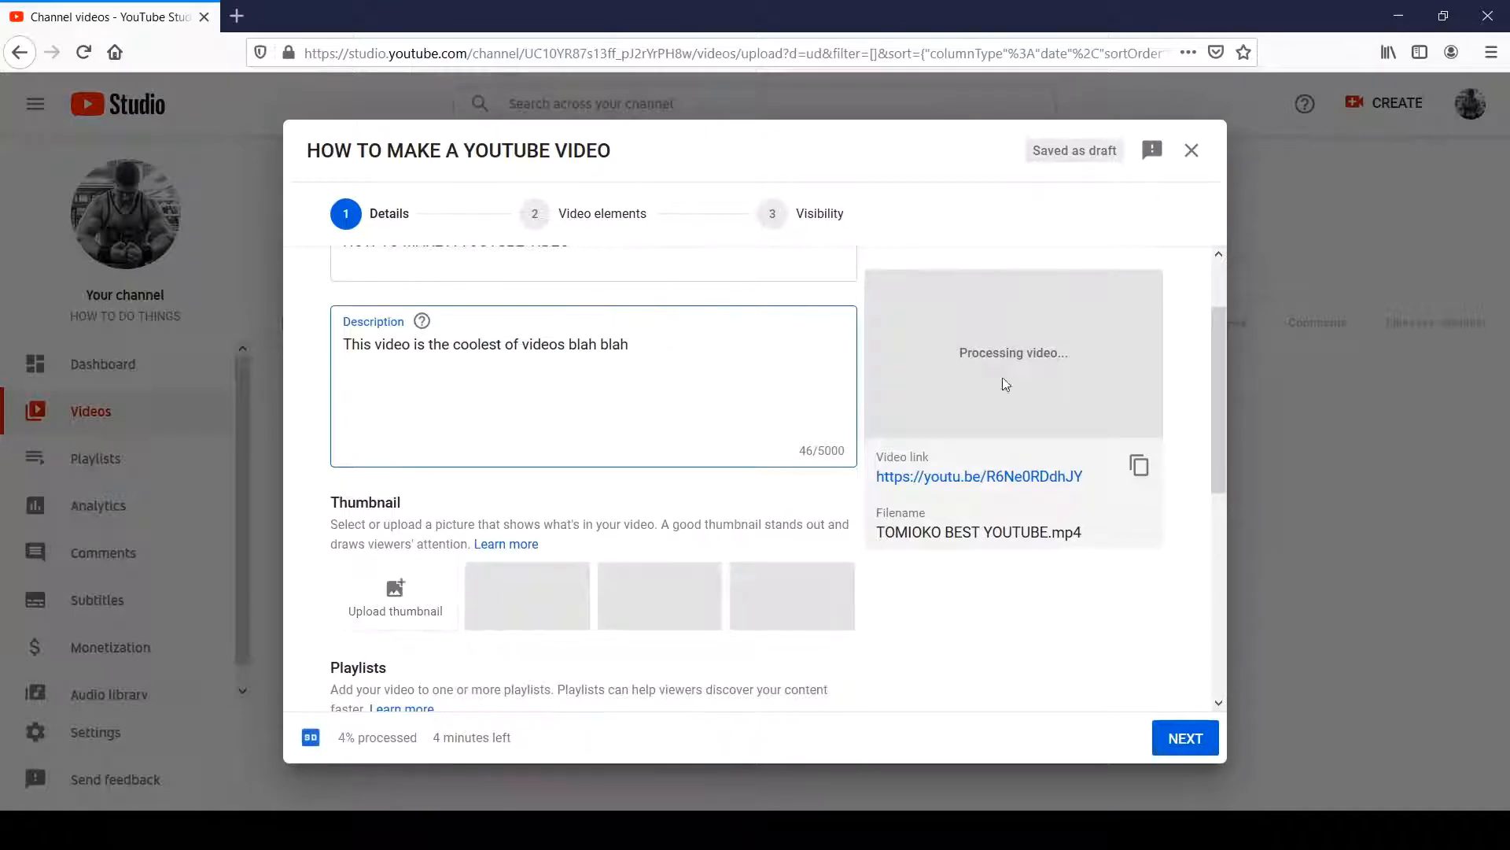
{"action": "scroll", "coordinate": [829, 466], "scroll_direction": "down", "scroll_amount": 5}
{"action": "scroll", "coordinate": [472, 519], "scroll_direction": "up", "scroll_amount": 3}
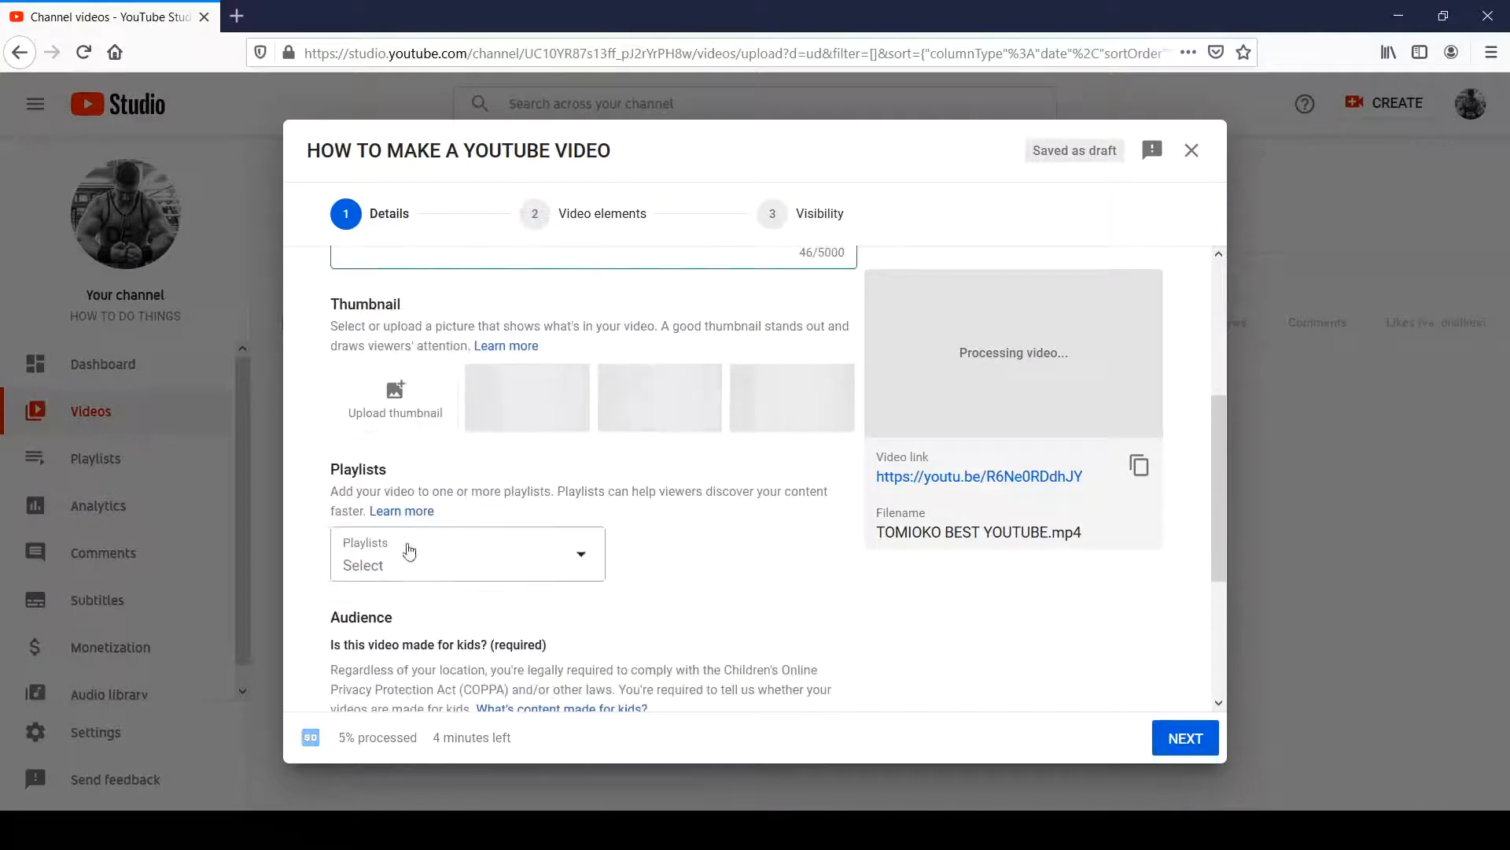
{"action": "scroll", "coordinate": [527, 488], "scroll_direction": "down", "scroll_amount": 3}
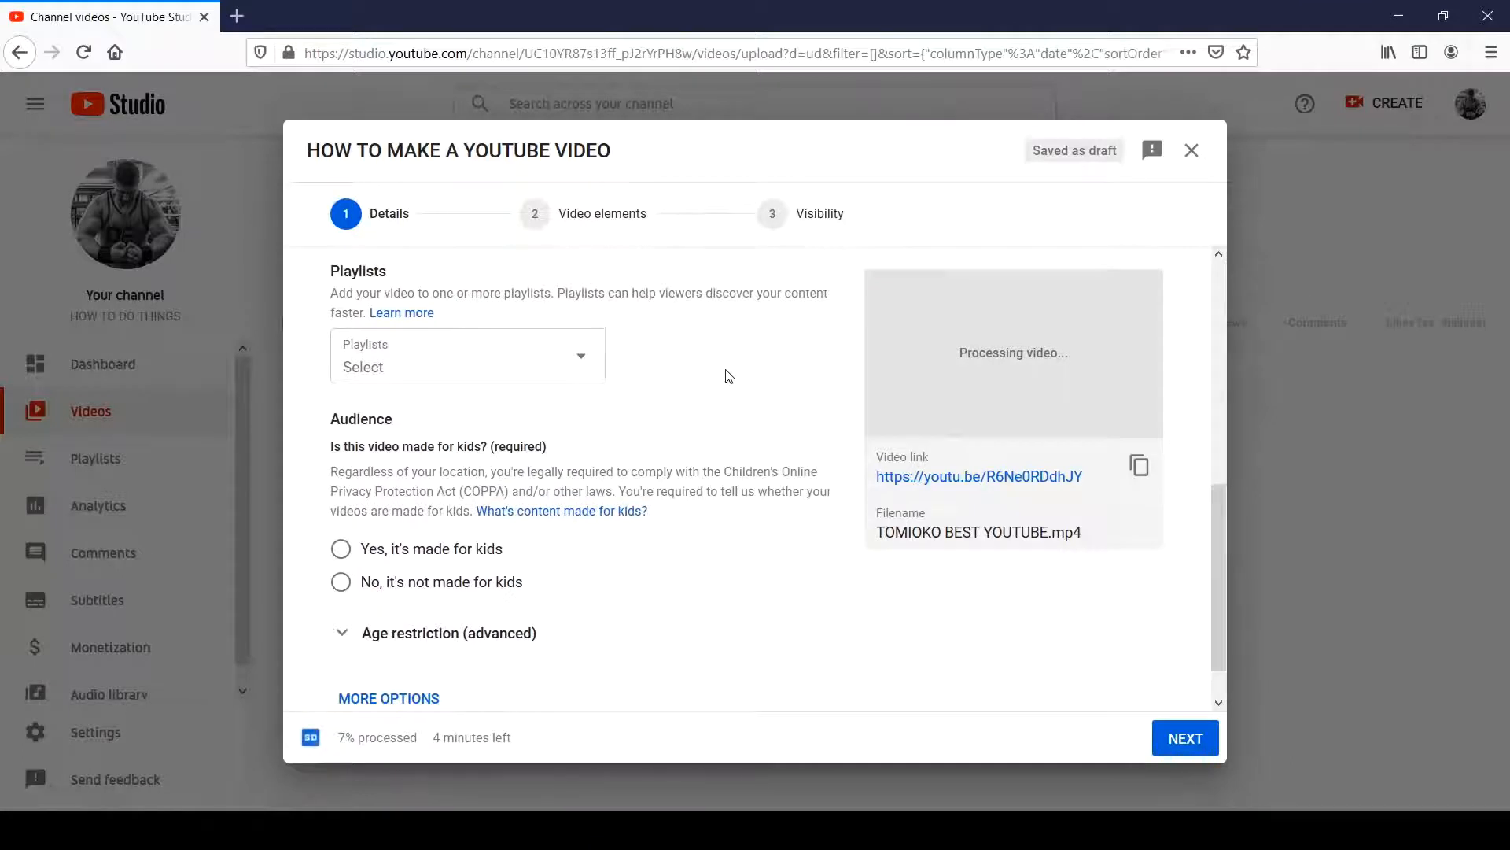
Step: Set the video's audience to "No, it's not made for kids"
{"action": "scroll", "coordinate": [545, 445], "scroll_direction": "down", "scroll_amount": 1}
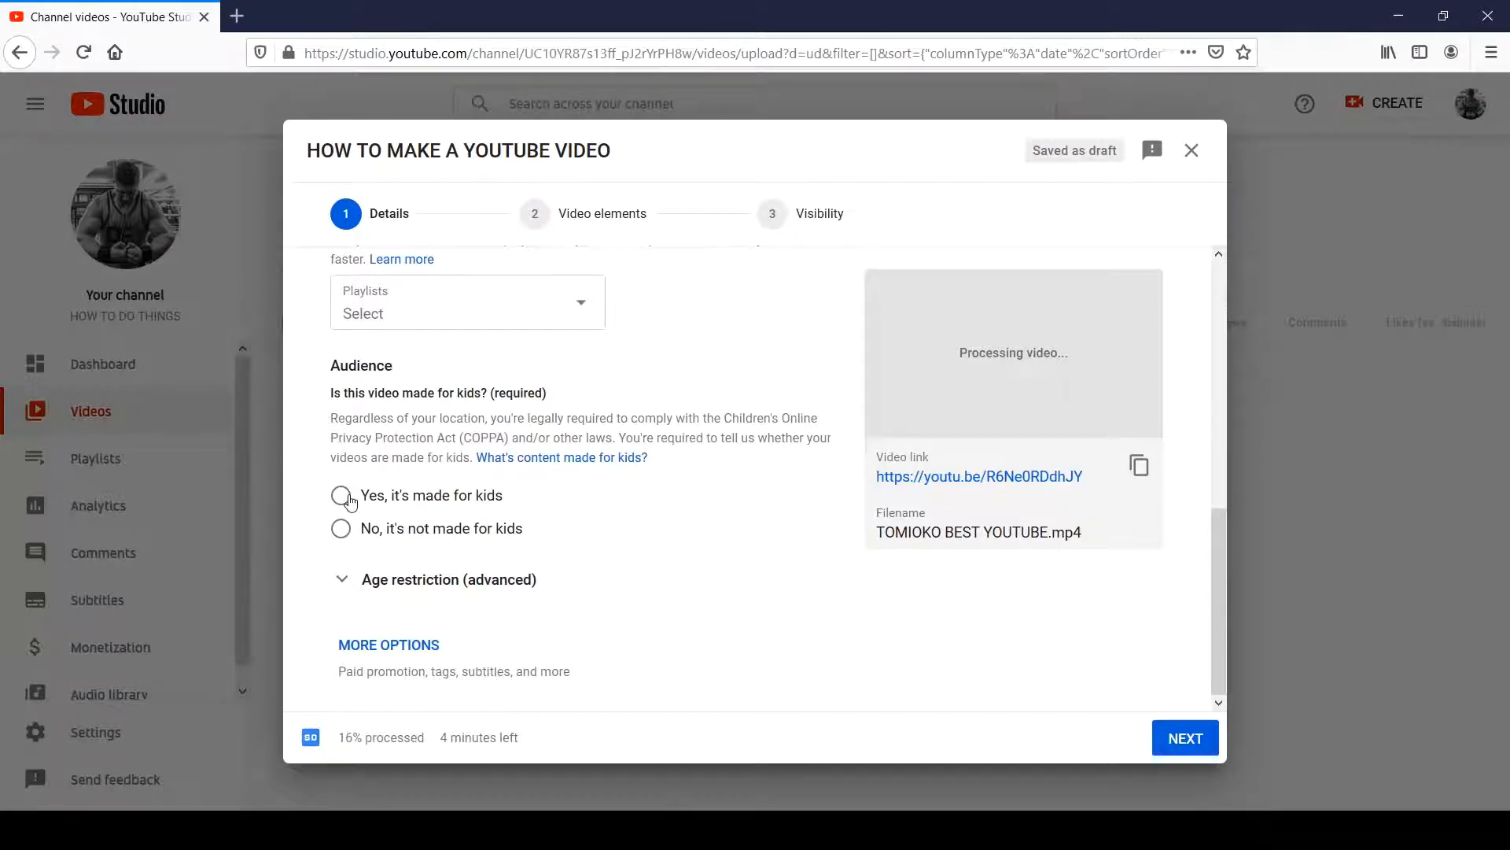
{"action": "left_click", "coordinate": [349, 501]}
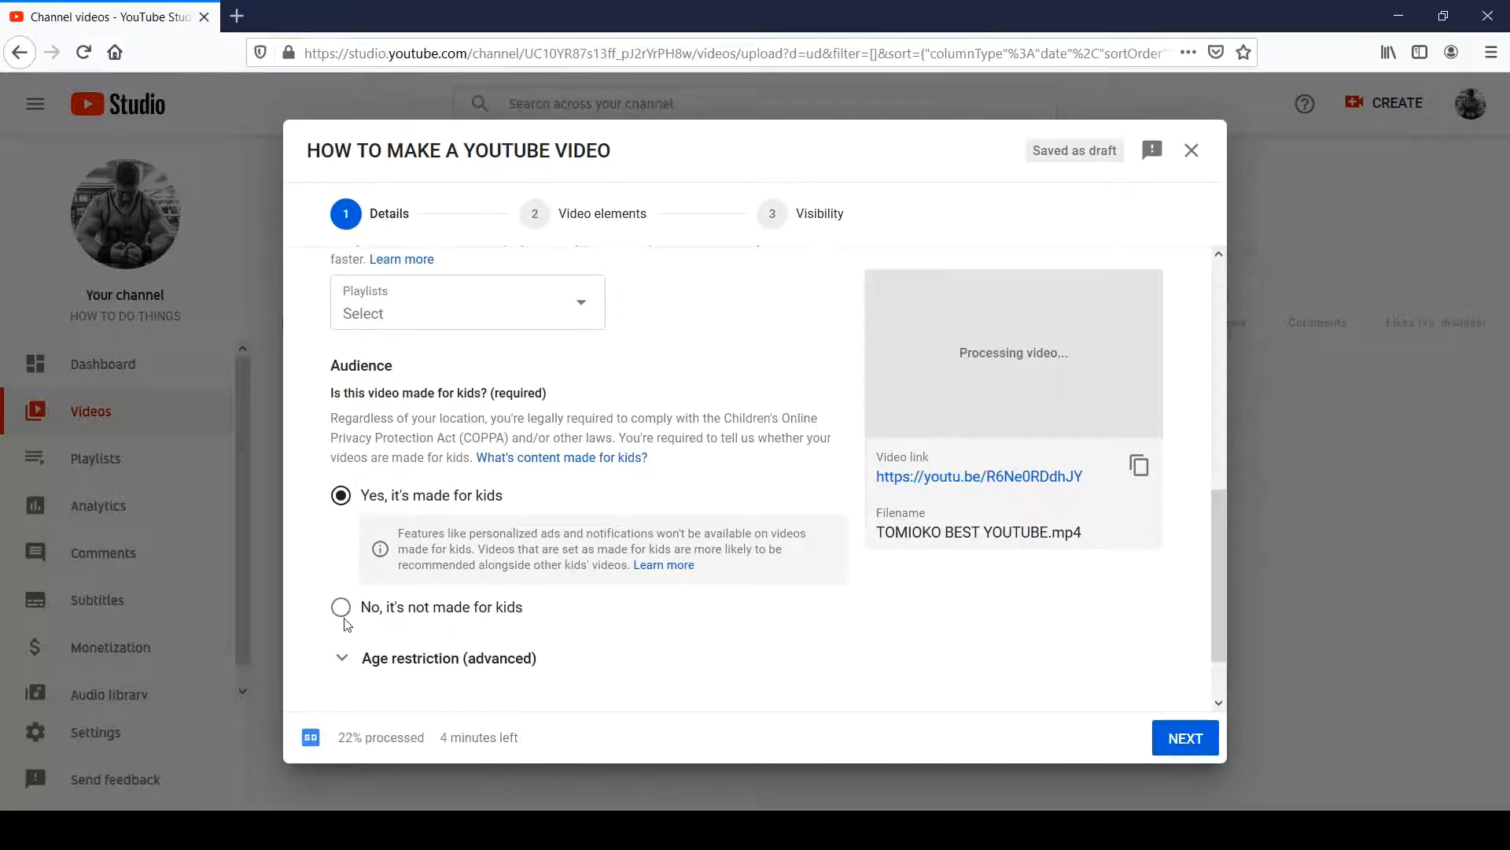
{"action": "left_click", "coordinate": [343, 614]}
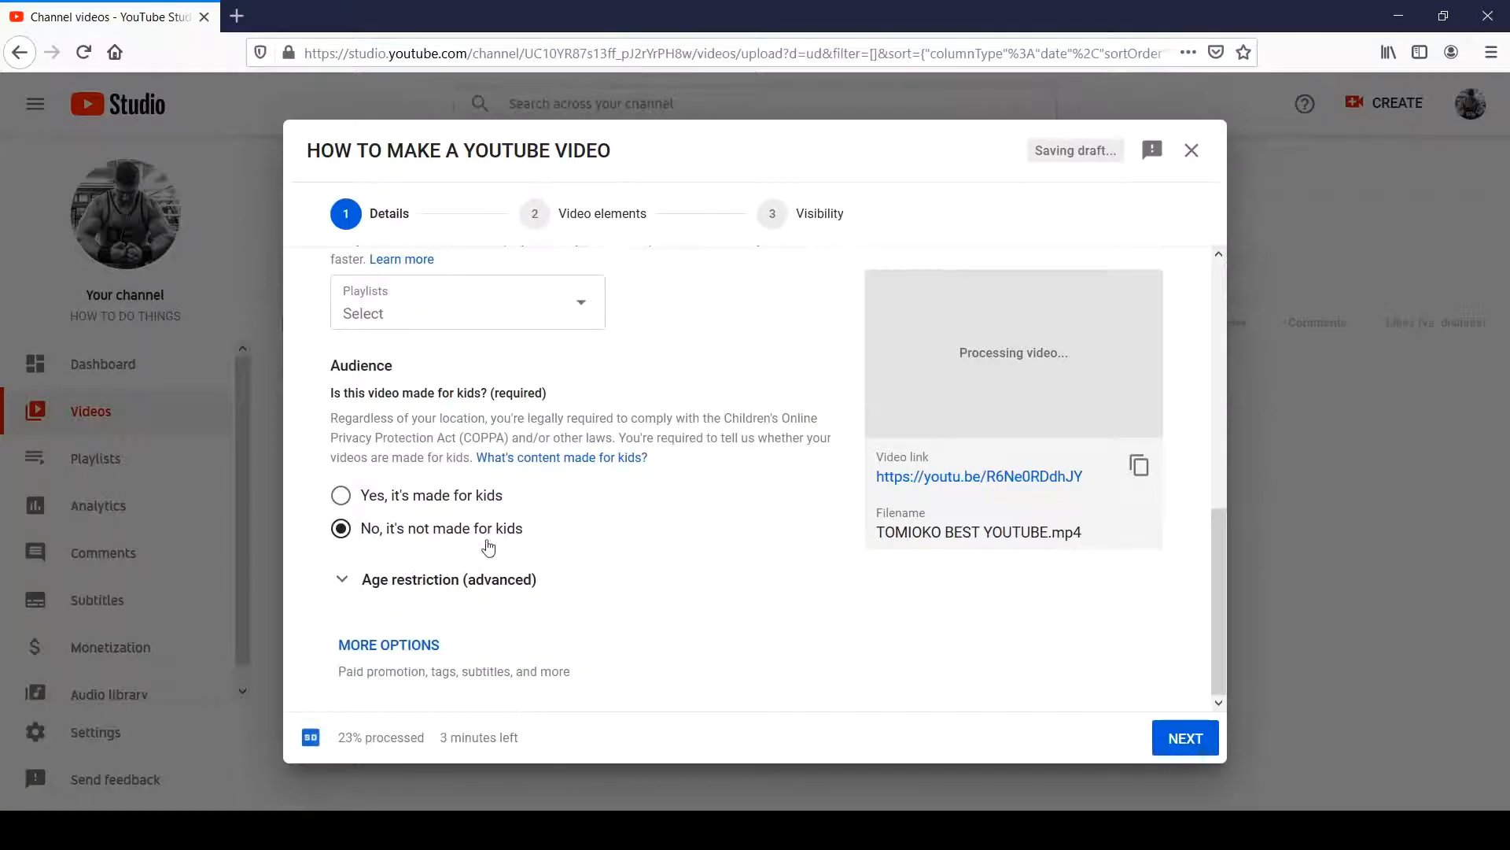
{"action": "left_click_drag", "start_coordinate": [560, 528], "coordinate": [362, 528]}
{"action": "left_click", "coordinate": [363, 531]}
Step: Expand the advanced age restriction settings and restrict the video to viewers over 18
{"action": "left_click", "coordinate": [397, 582]}
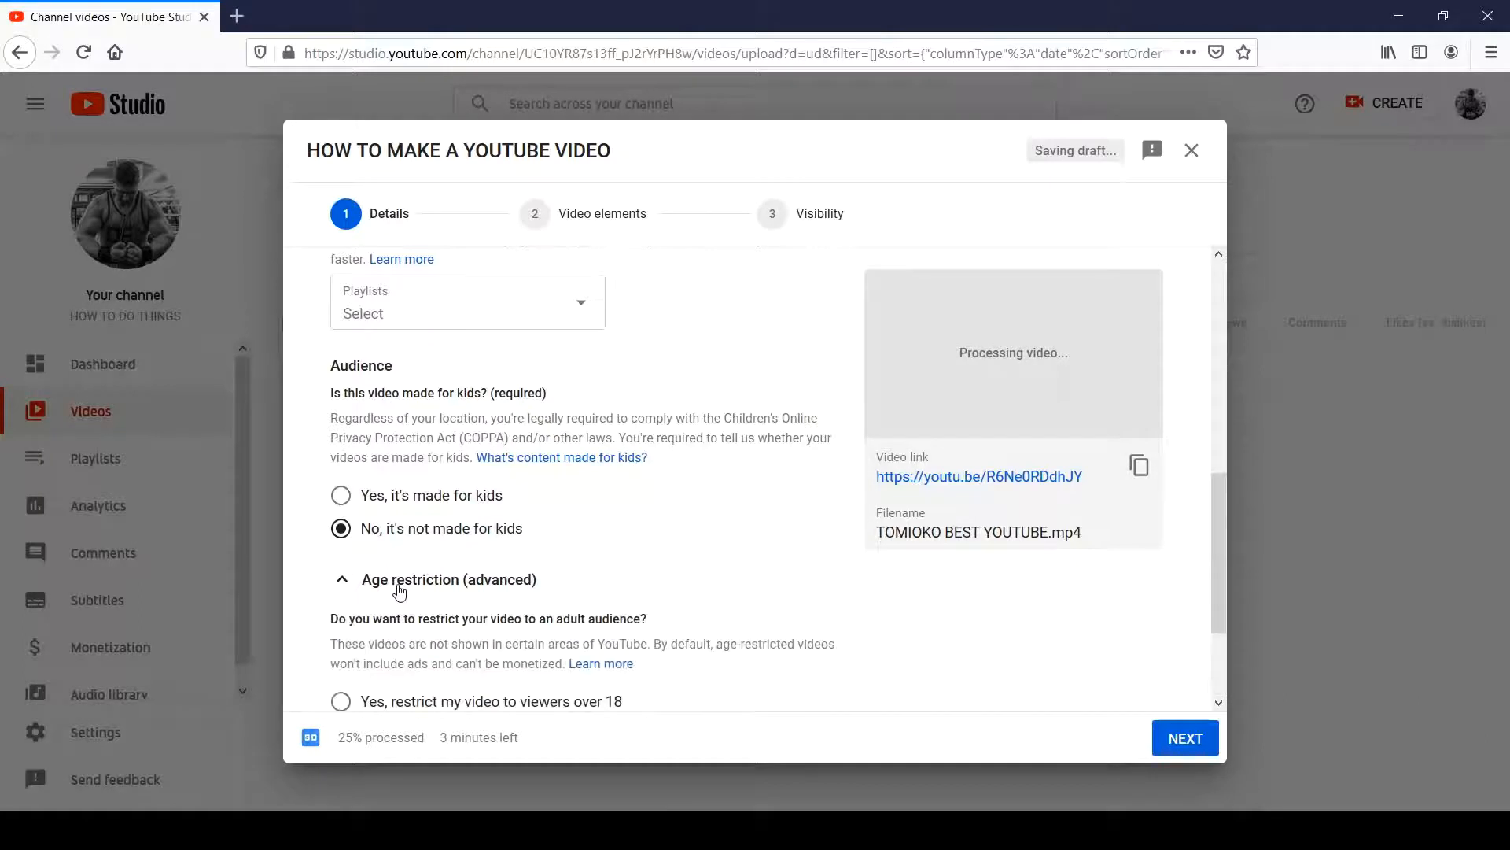
{"action": "scroll", "coordinate": [370, 559], "scroll_direction": "down", "scroll_amount": 2}
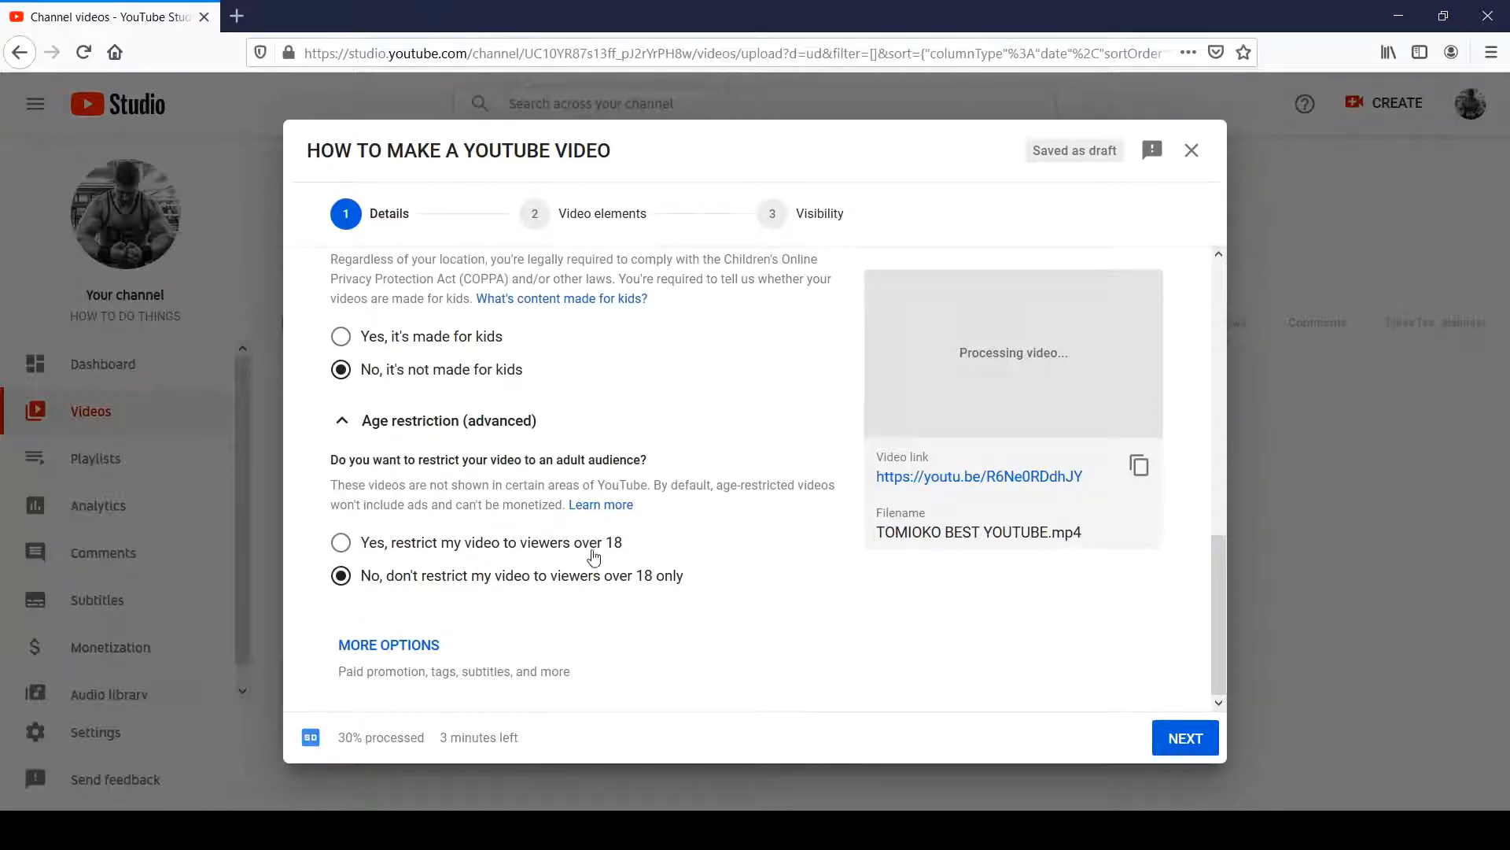
{"action": "left_click_drag", "start_coordinate": [689, 579], "coordinate": [364, 599]}
{"action": "left_click", "coordinate": [405, 604]}
{"action": "mouse_move", "coordinate": [630, 554]}
{"action": "left_mouse_down"}
{"action": "mouse_move", "coordinate": [587, 550]}
{"action": "mouse_move", "coordinate": [615, 551]}
{"action": "left_mouse_up"}
{"action": "left_click", "coordinate": [624, 554]}
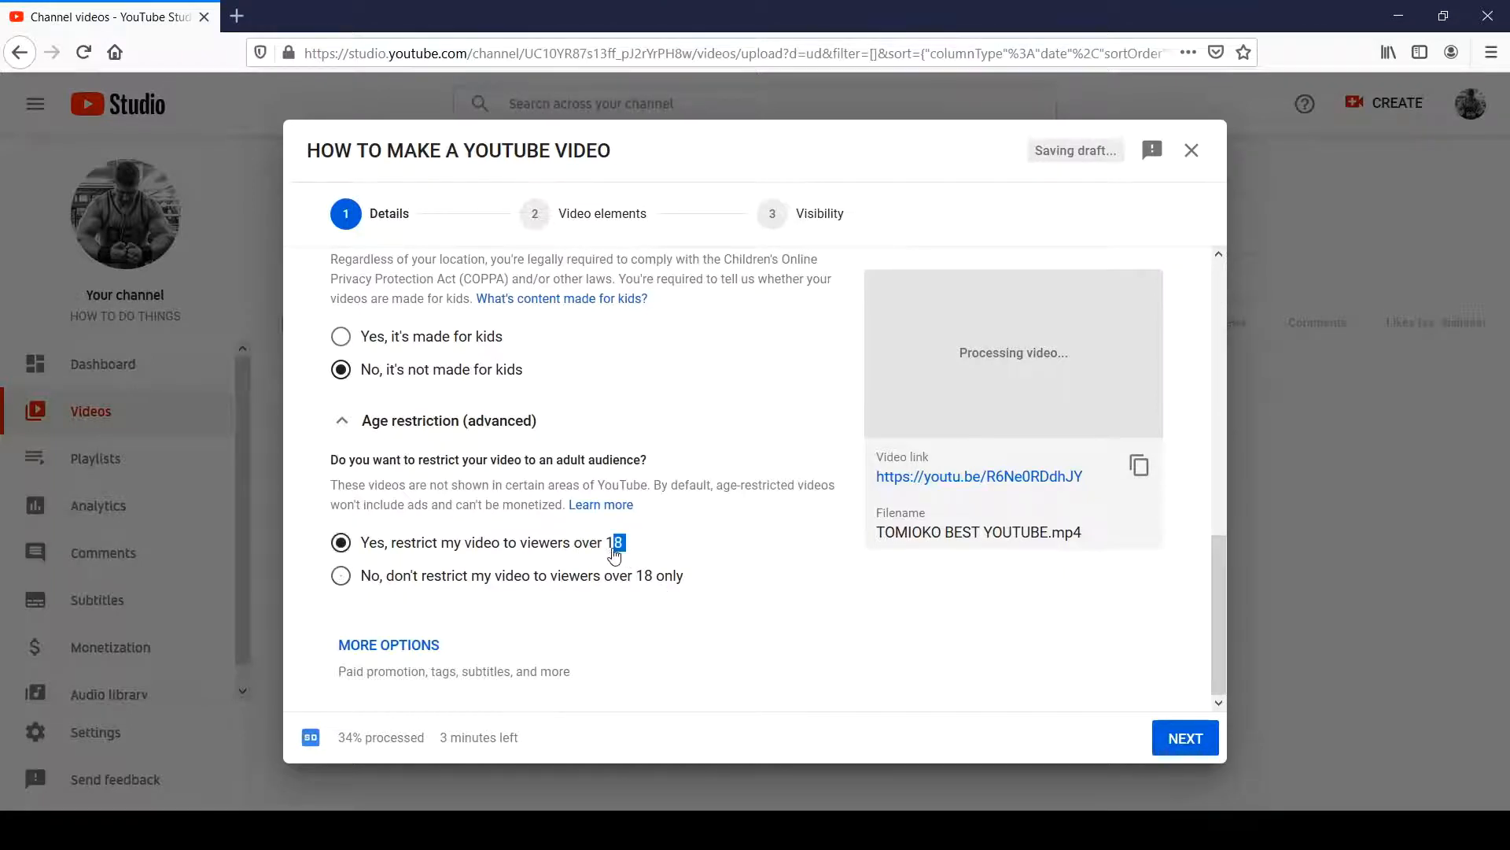
Step: Switch the age restriction to no restriction and back to viewers over 18, comparing both options
{"action": "left_click_drag", "start_coordinate": [719, 584], "coordinate": [362, 539]}
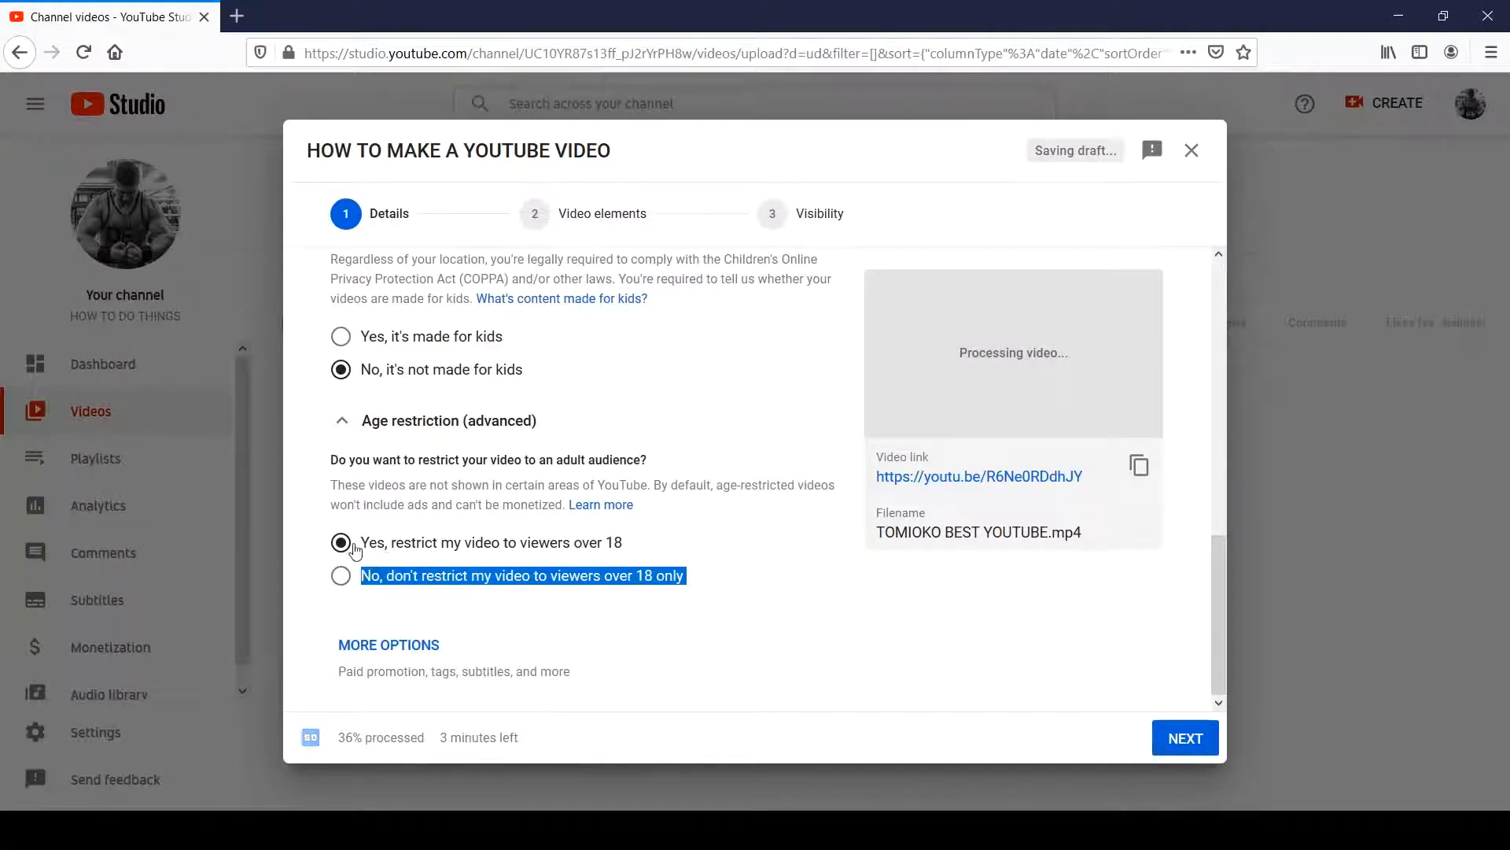
{"action": "left_click", "coordinate": [342, 575]}
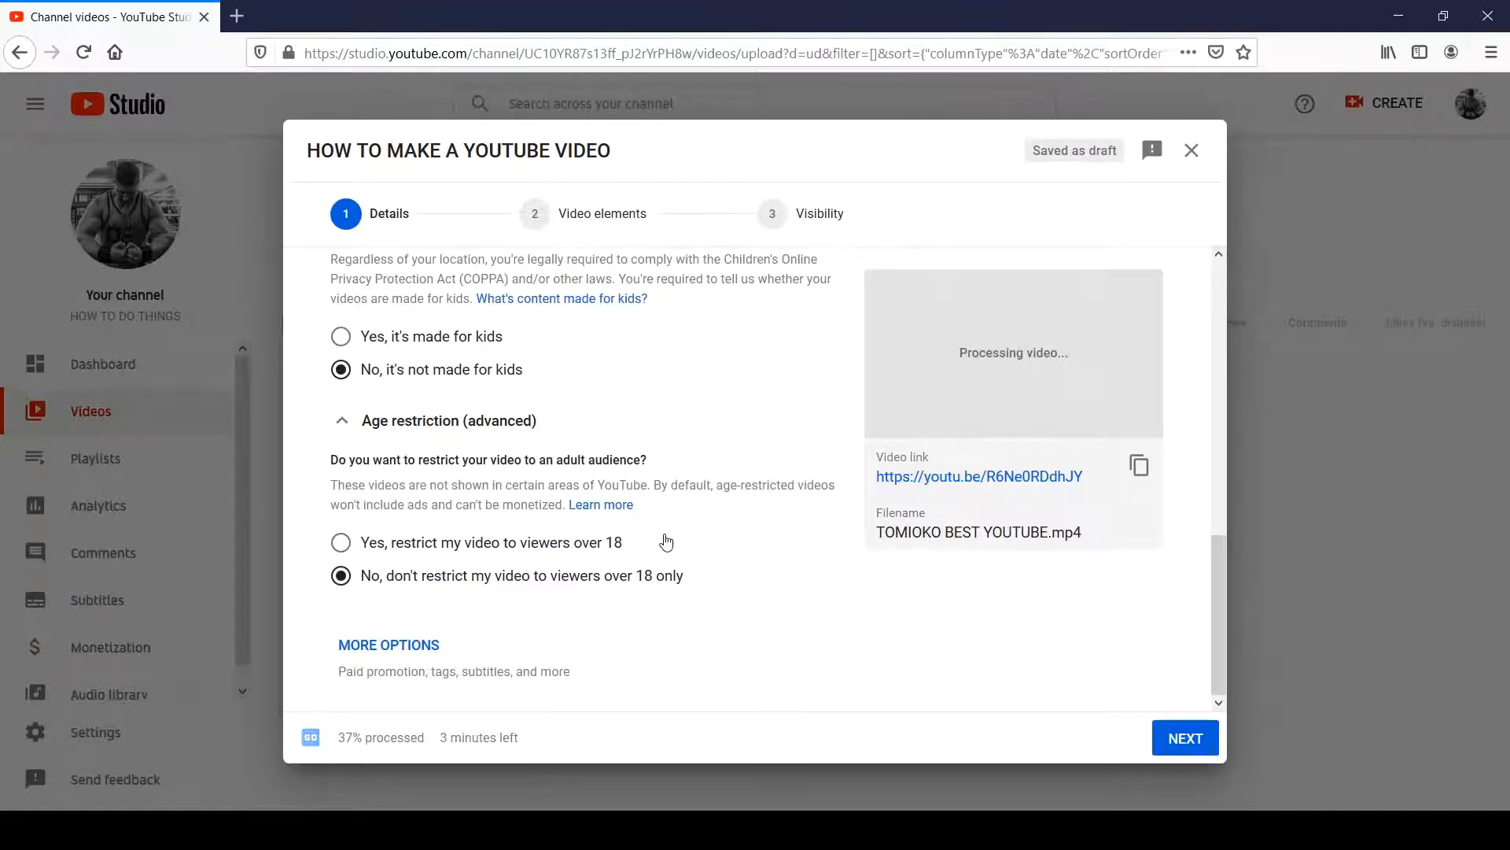
{"action": "left_click", "coordinate": [341, 543]}
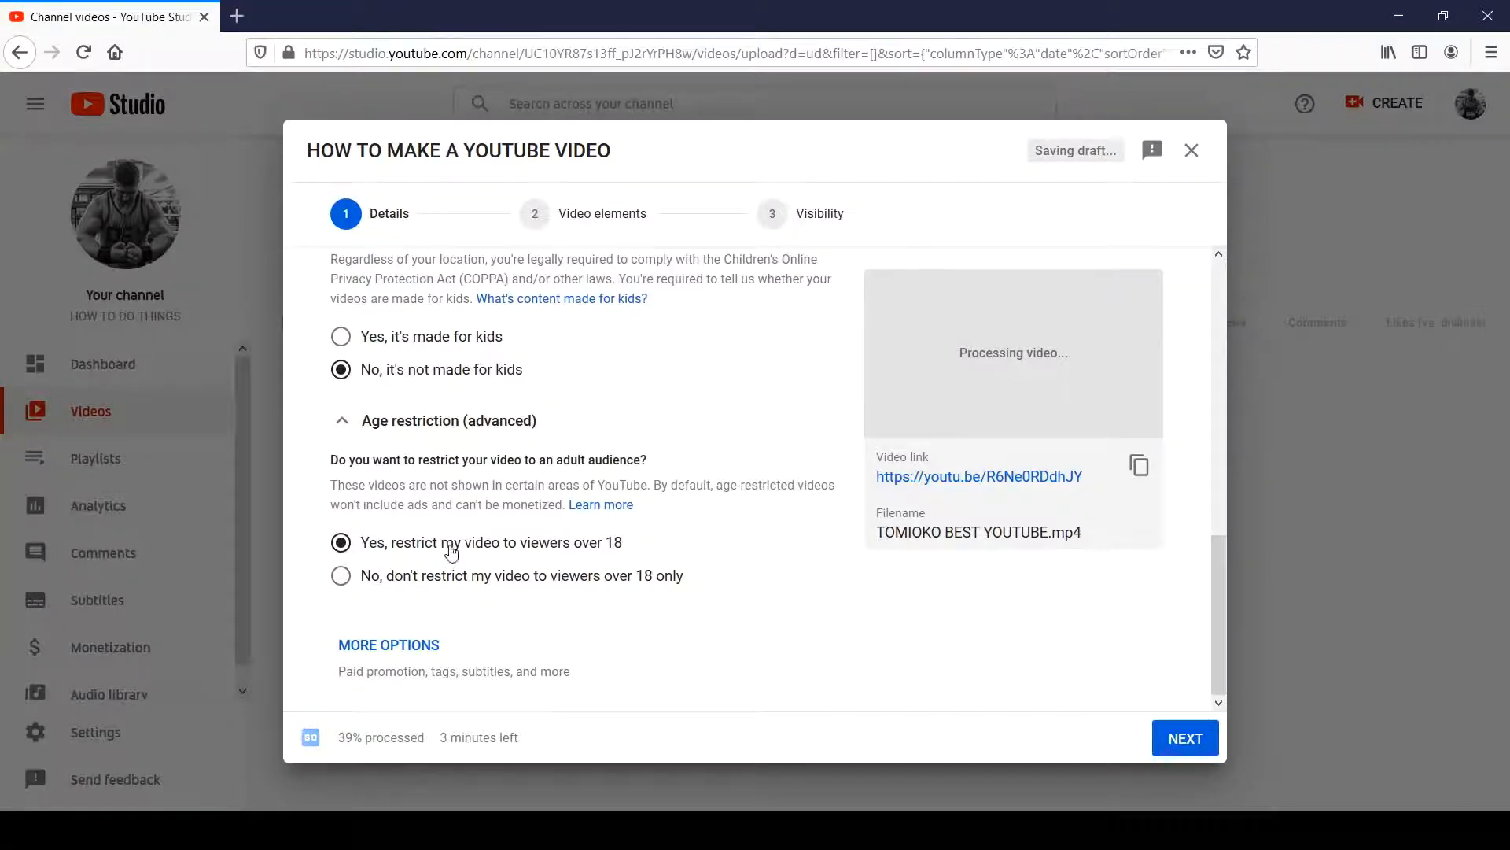
{"action": "left_click_drag", "start_coordinate": [712, 568], "coordinate": [559, 576]}
{"action": "left_click", "coordinate": [399, 572]}
{"action": "left_click", "coordinate": [399, 575]}
{"action": "left_click", "coordinate": [406, 543]}
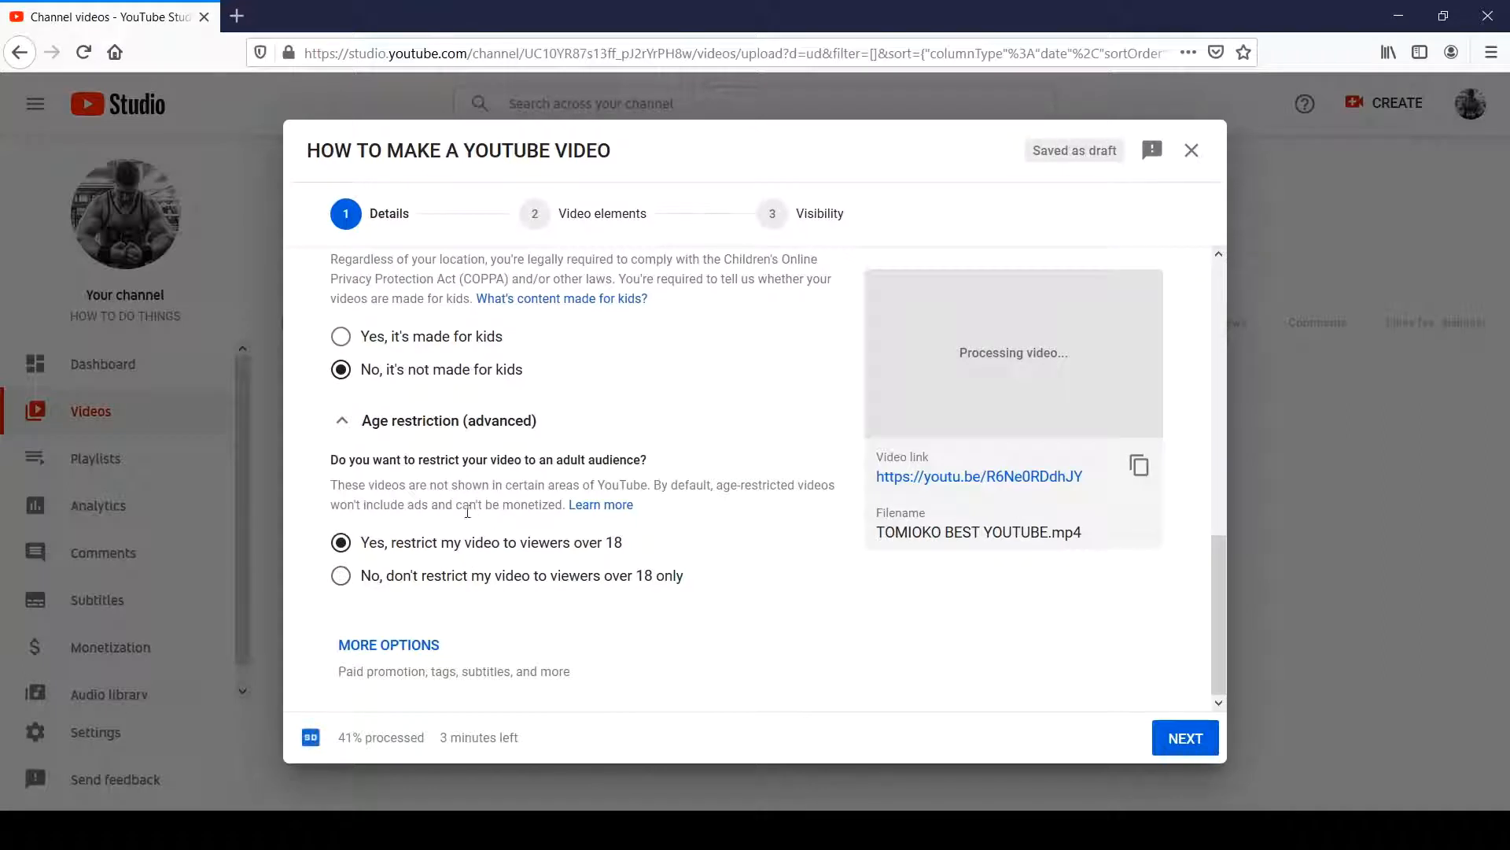
Step: Read the note about ads and monetization for age-restricted videos
{"action": "left_click_drag", "start_coordinate": [458, 510], "coordinate": [568, 521]}
{"action": "left_click", "coordinate": [685, 534]}
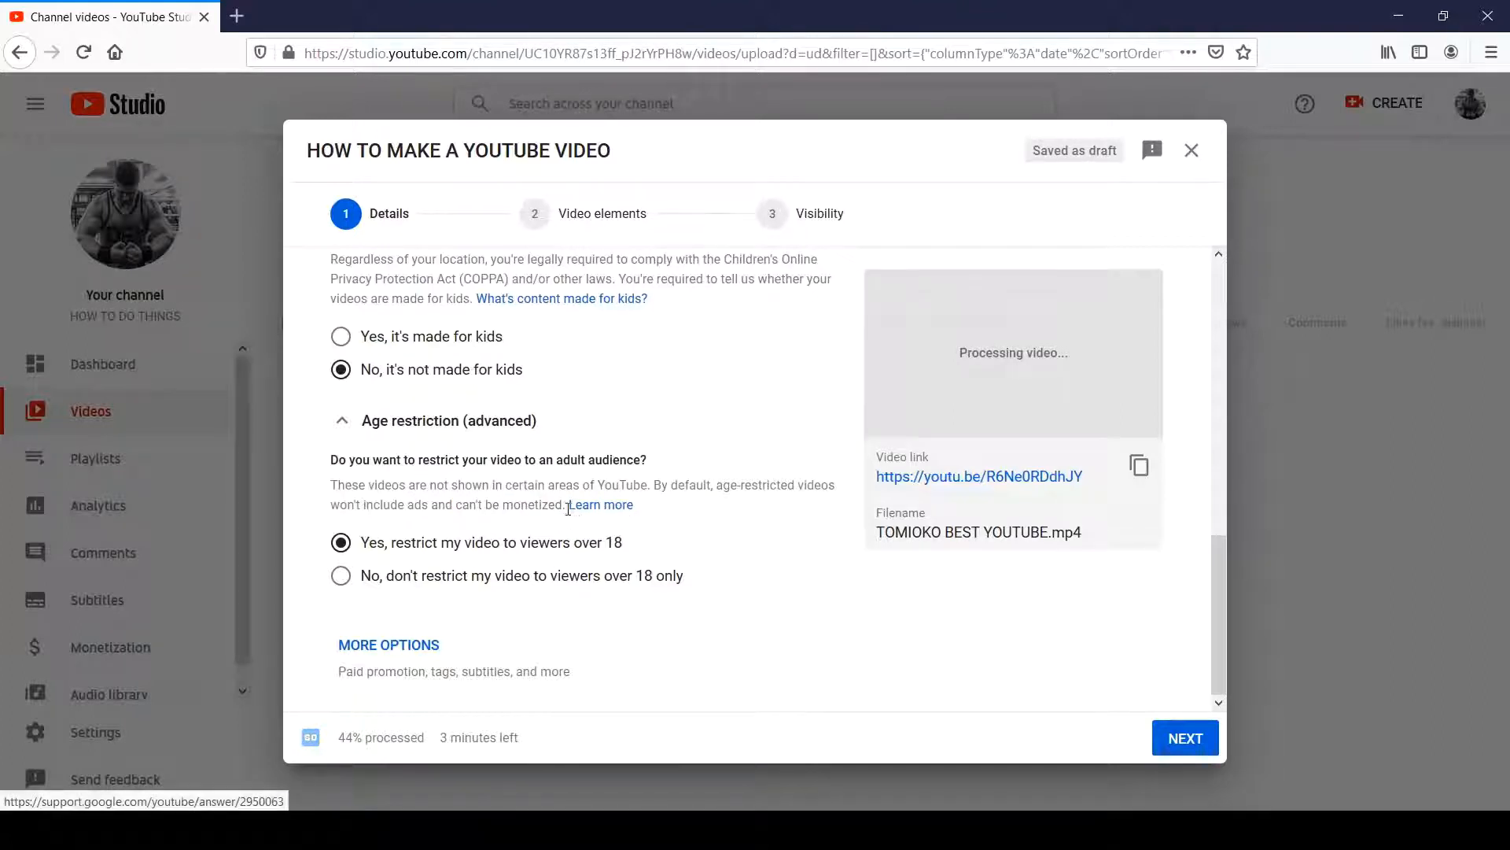
{"action": "left_click_drag", "start_coordinate": [569, 508], "coordinate": [564, 483]}
{"action": "left_click", "coordinate": [747, 569]}
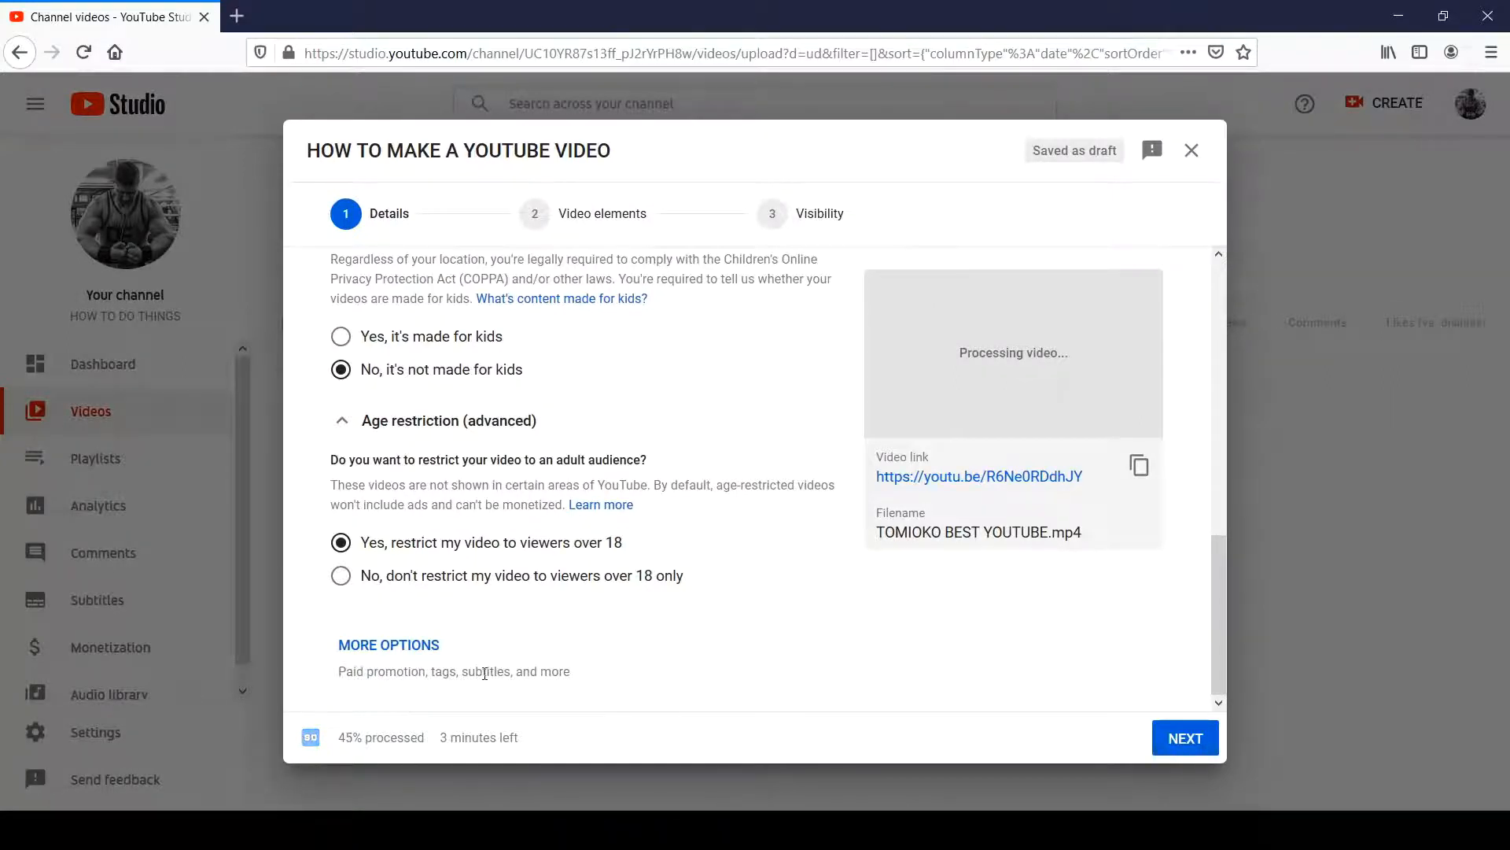
Step: Show the additional video options and look over the paid promotion settings
{"action": "left_click", "coordinate": [397, 644]}
{"action": "scroll", "coordinate": [731, 543], "scroll_direction": "down", "scroll_amount": 5}
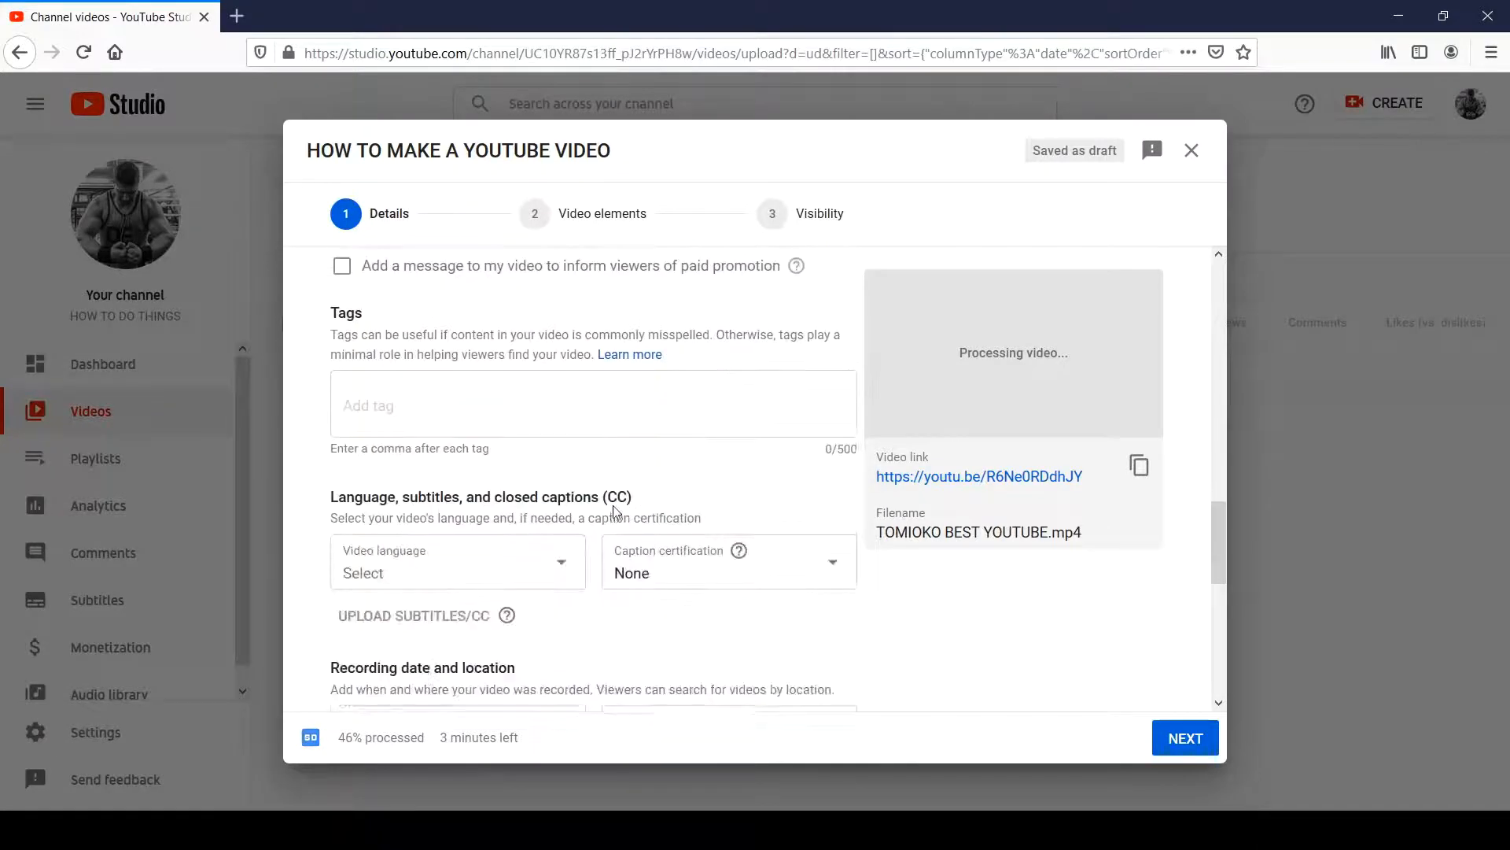
{"action": "scroll", "coordinate": [353, 385], "scroll_direction": "up", "scroll_amount": 1}
{"action": "scroll", "coordinate": [354, 386], "scroll_direction": "up", "scroll_amount": 3}
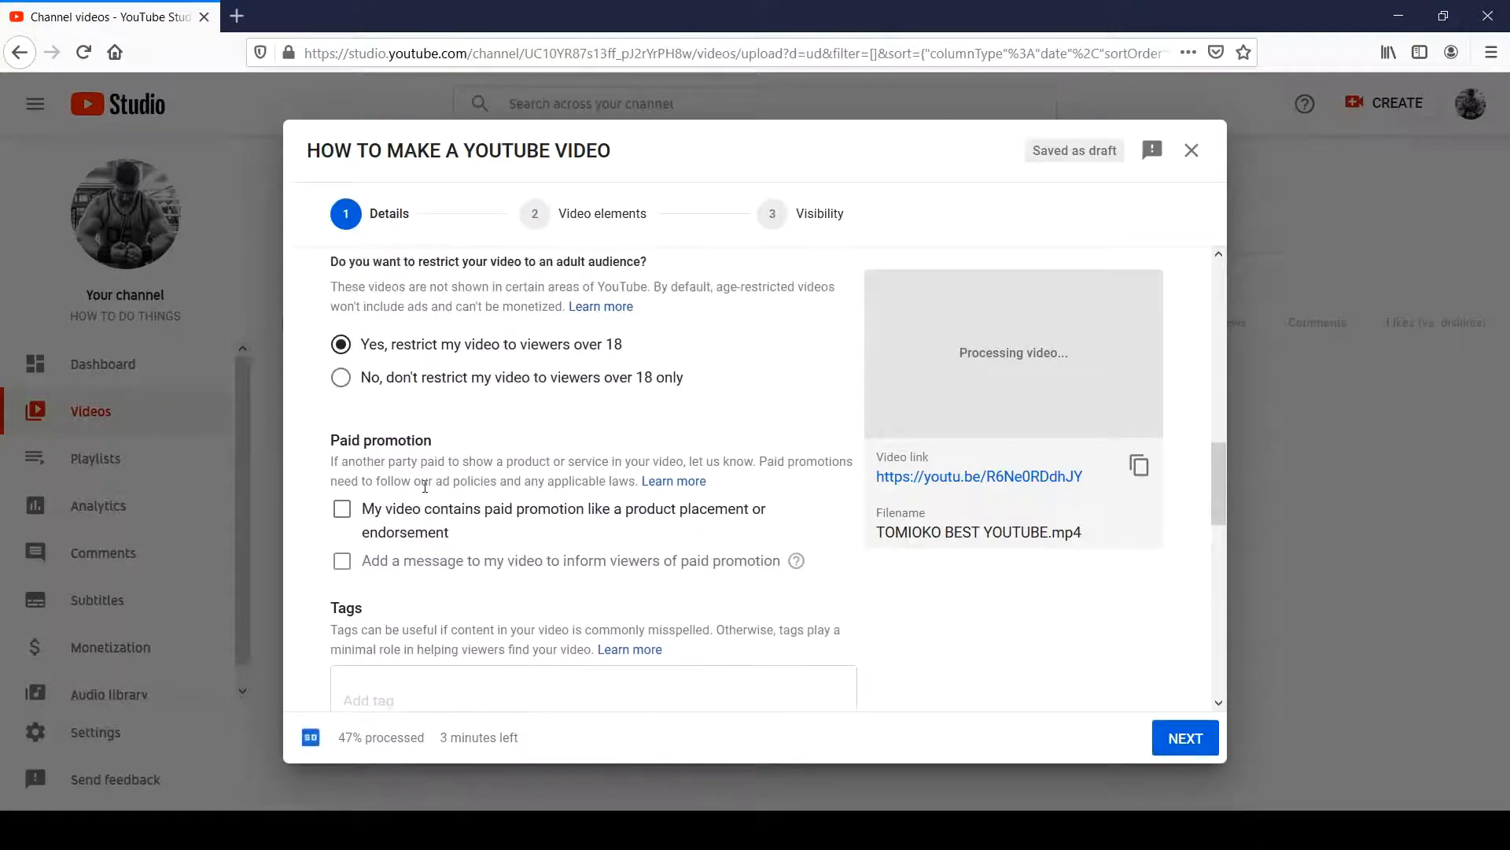
{"action": "scroll", "coordinate": [425, 479], "scroll_direction": "down", "scroll_amount": 2}
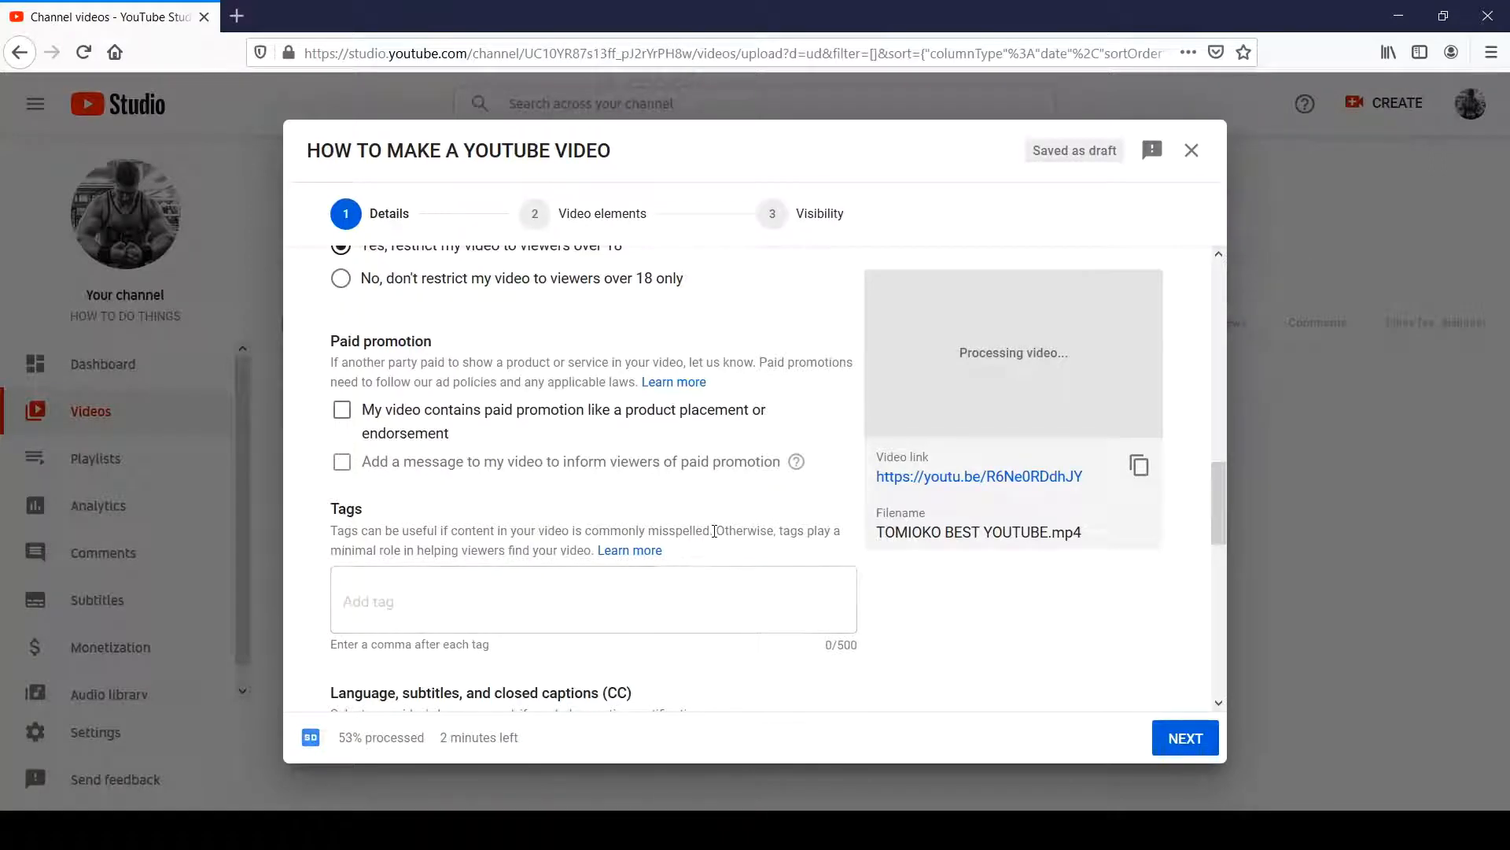
Step: Add the tags #howto, #newyoutubevideo and #imthecoolest to the video
{"action": "left_click_drag", "start_coordinate": [714, 531], "coordinate": [638, 550]}
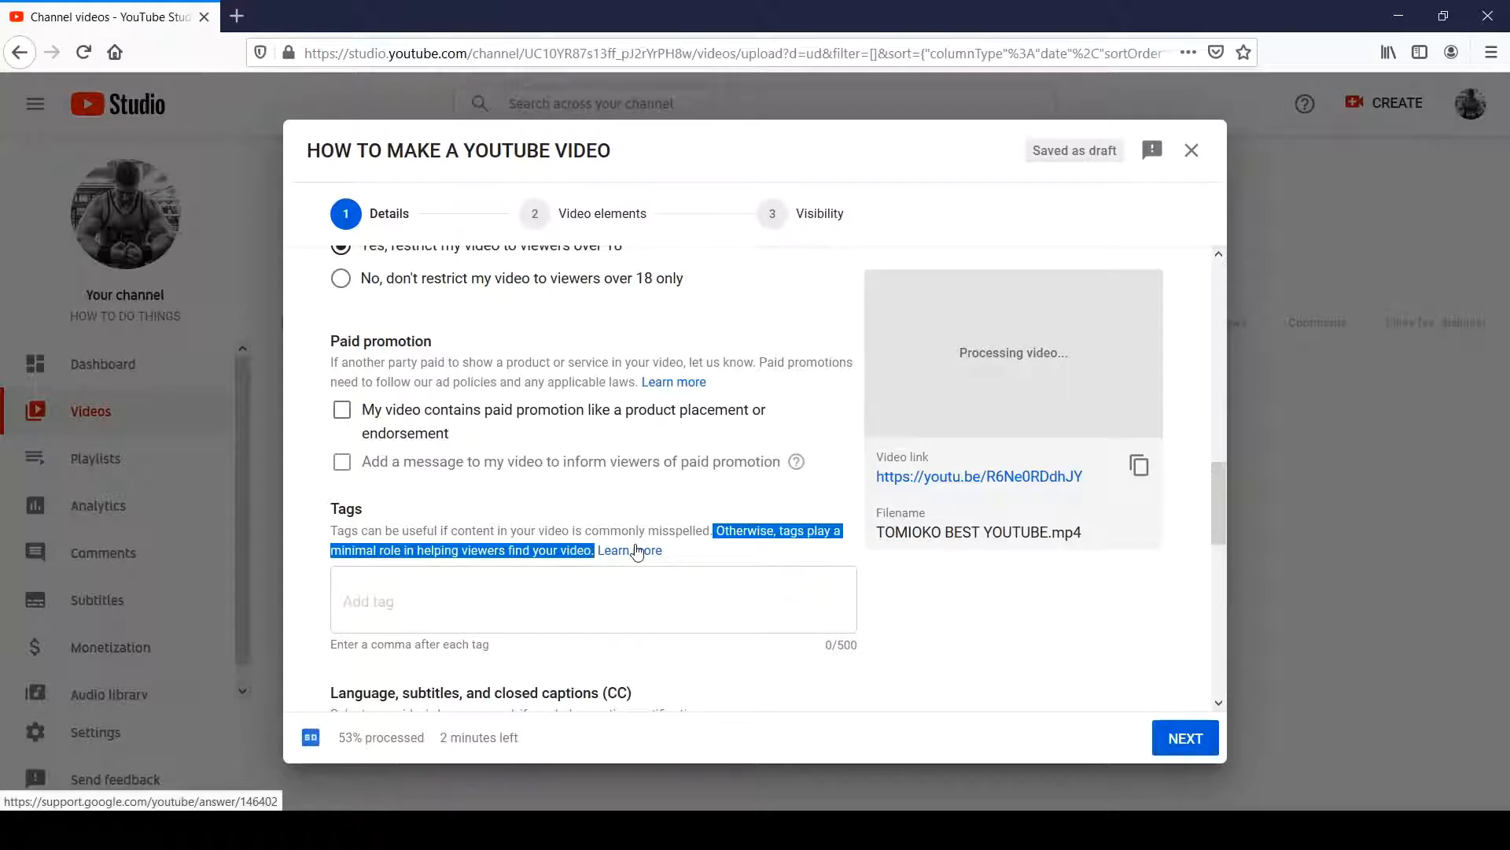
{"action": "left_click", "coordinate": [506, 588]}
{"action": "type", "text": "#"}
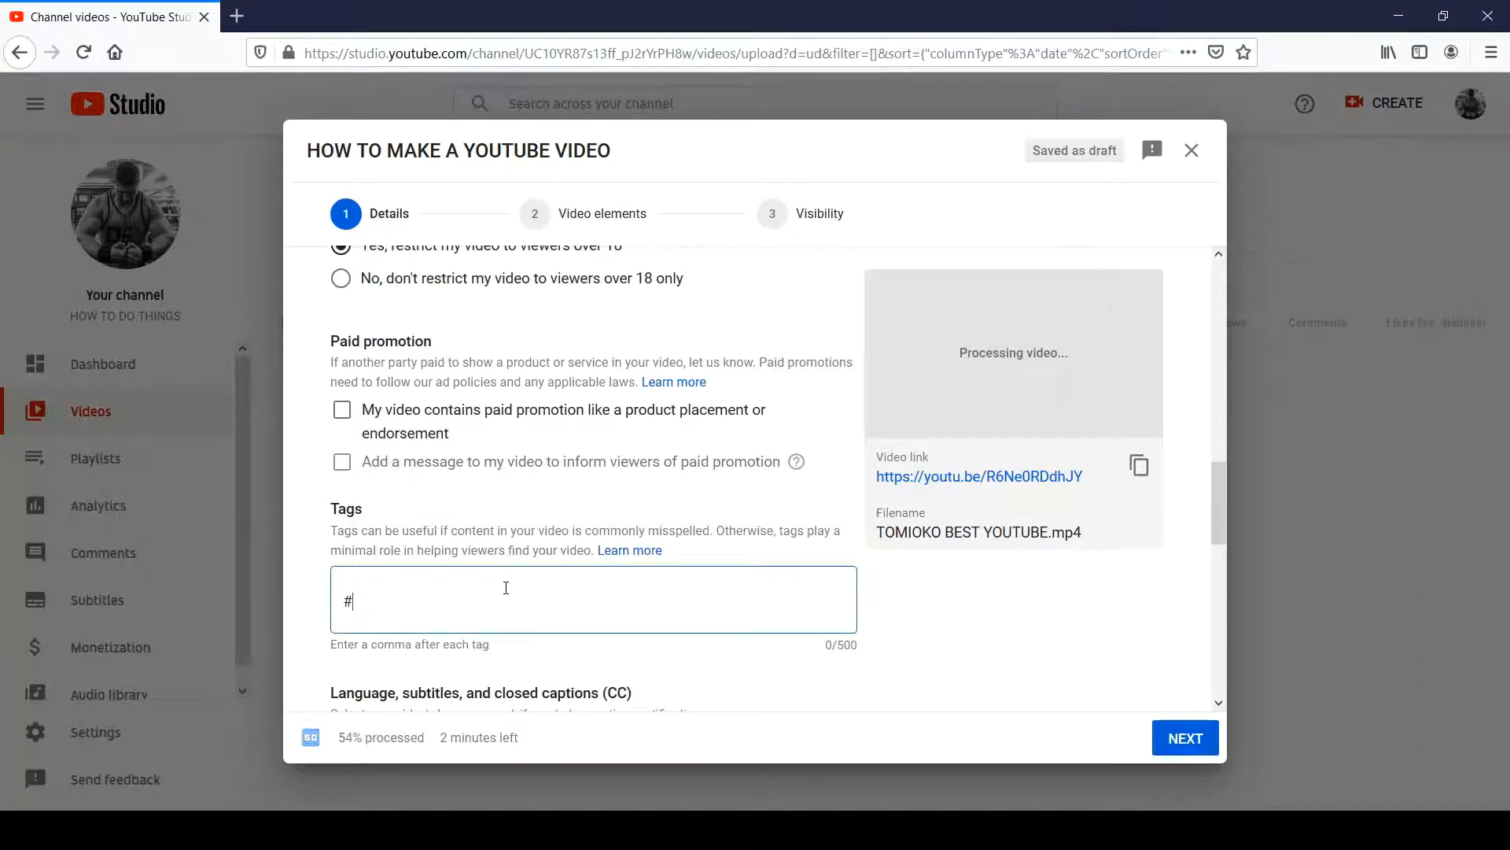
{"action": "type", "text": "howto,#"}
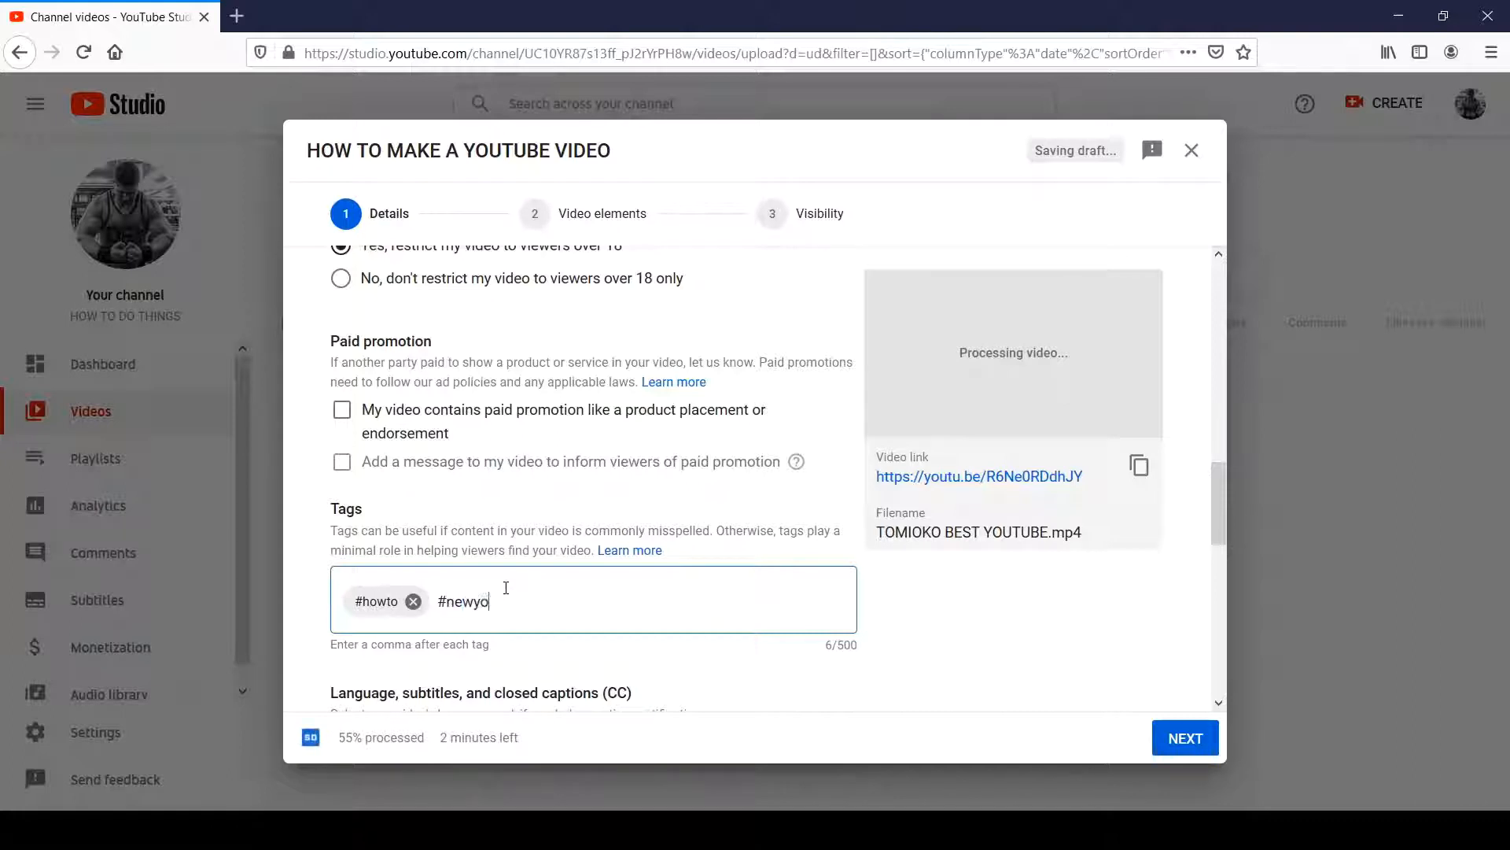
{"action": "type", "text": "newyoutubevideo,"}
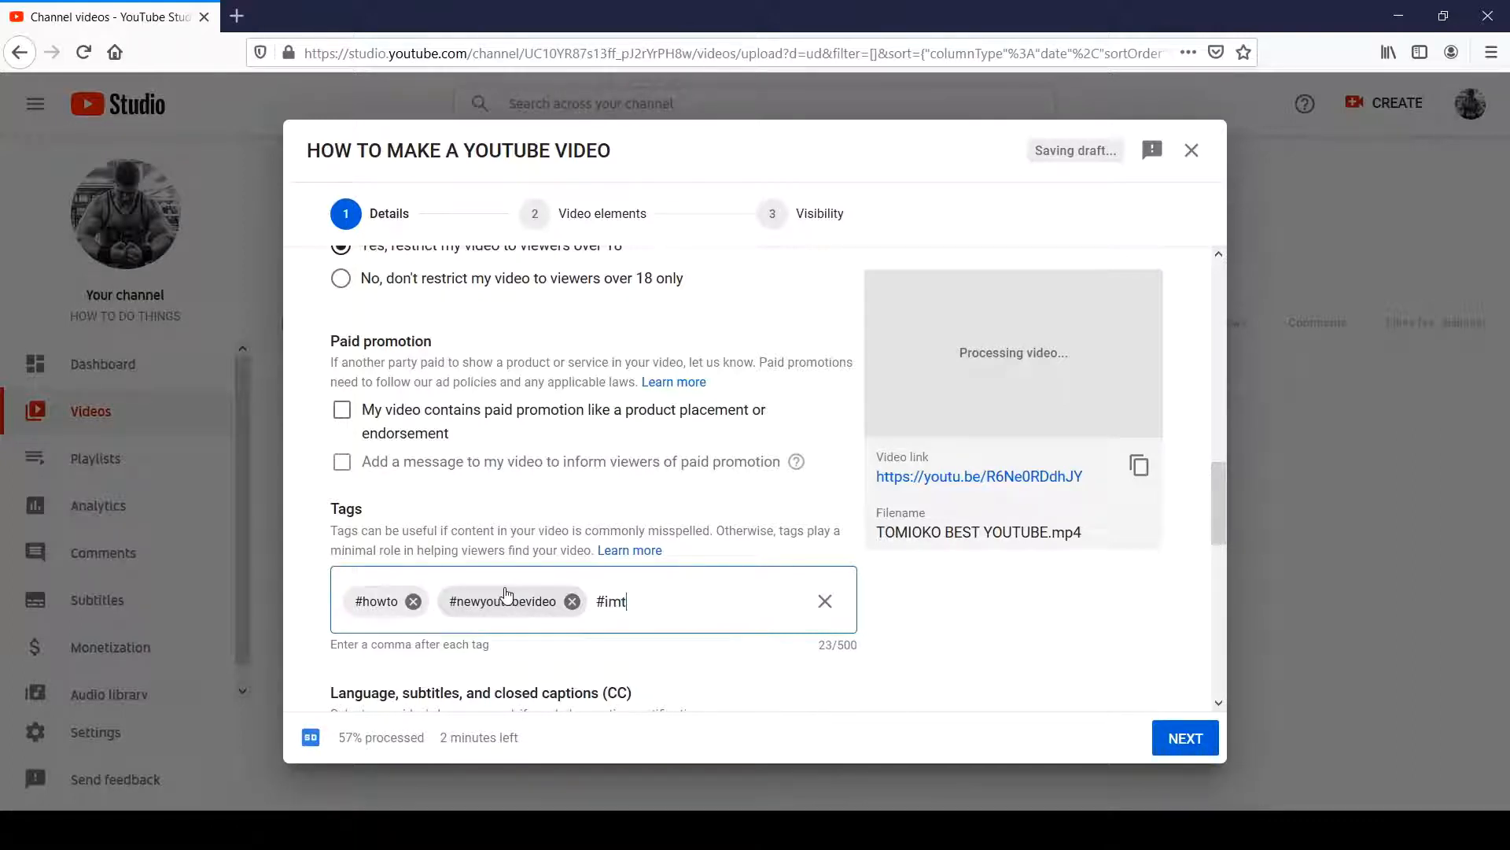
{"action": "type", "text": "#imthecoolest,"}
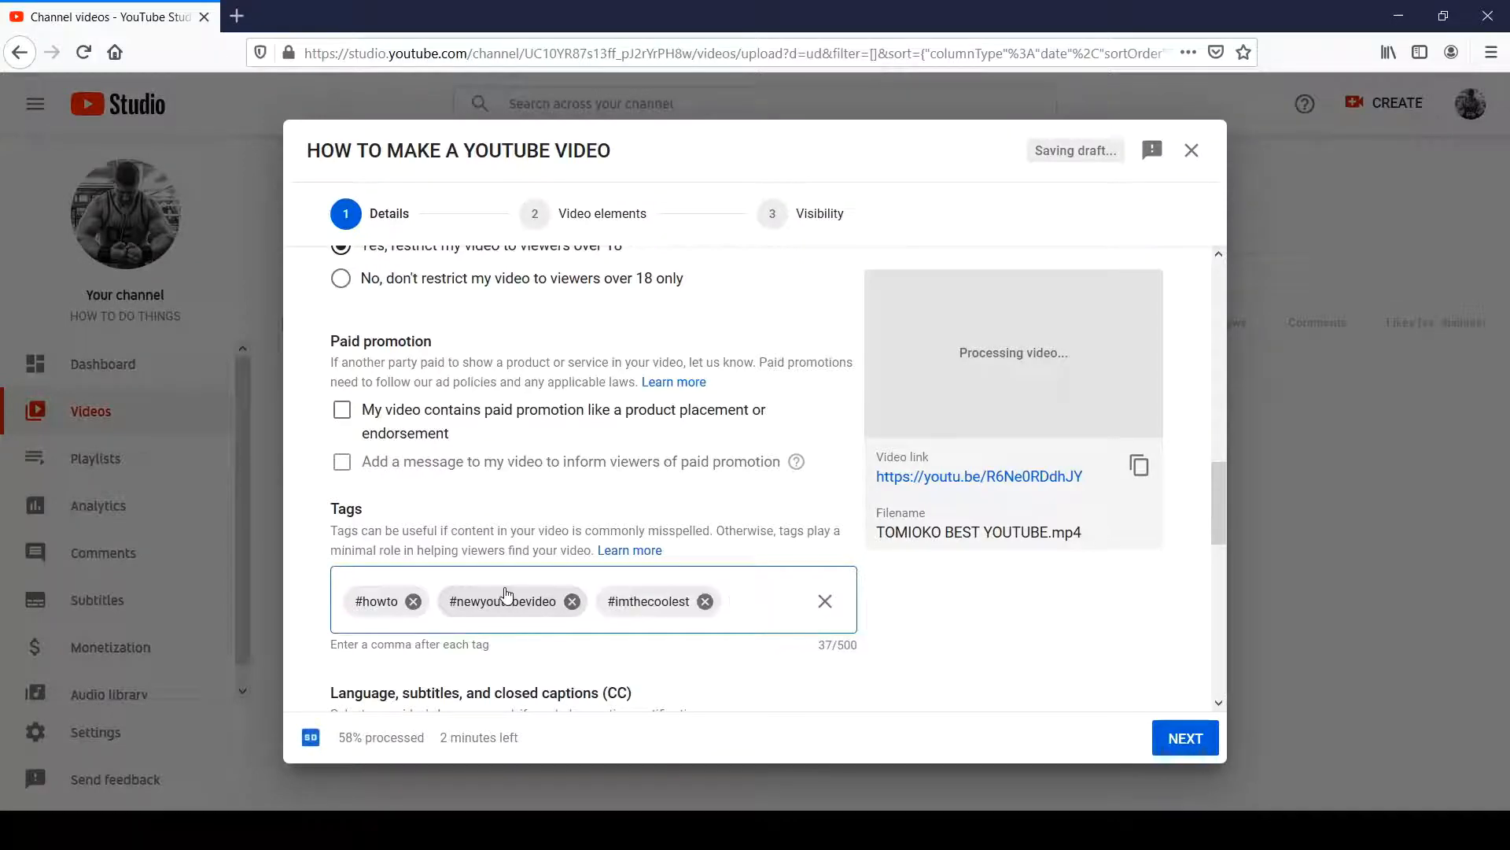
{"action": "scroll", "coordinate": [505, 596], "scroll_direction": "down", "scroll_amount": 6}
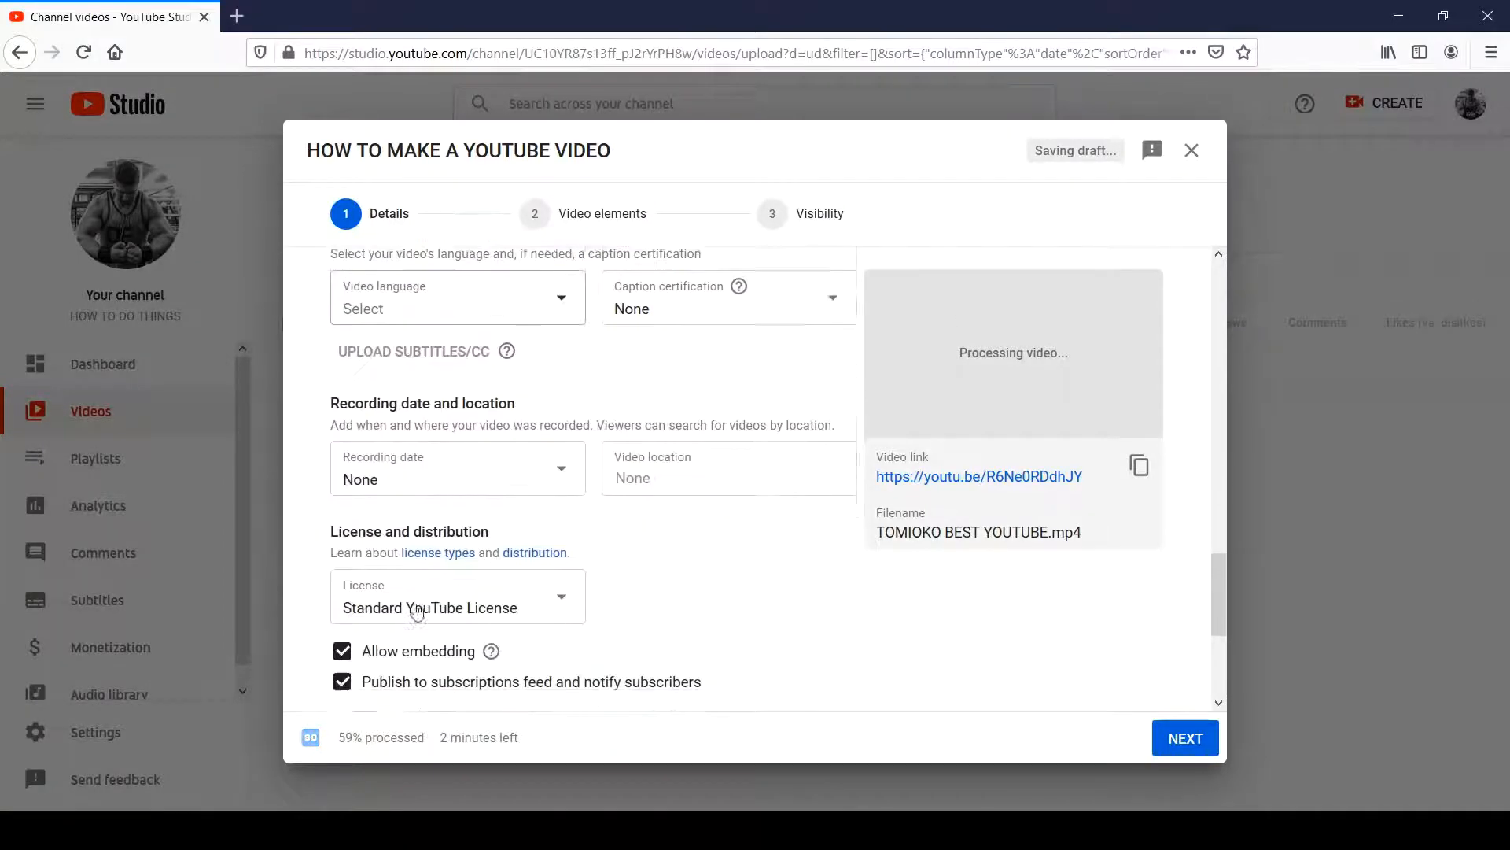
{"action": "scroll", "coordinate": [782, 381], "scroll_direction": "up", "scroll_amount": 5}
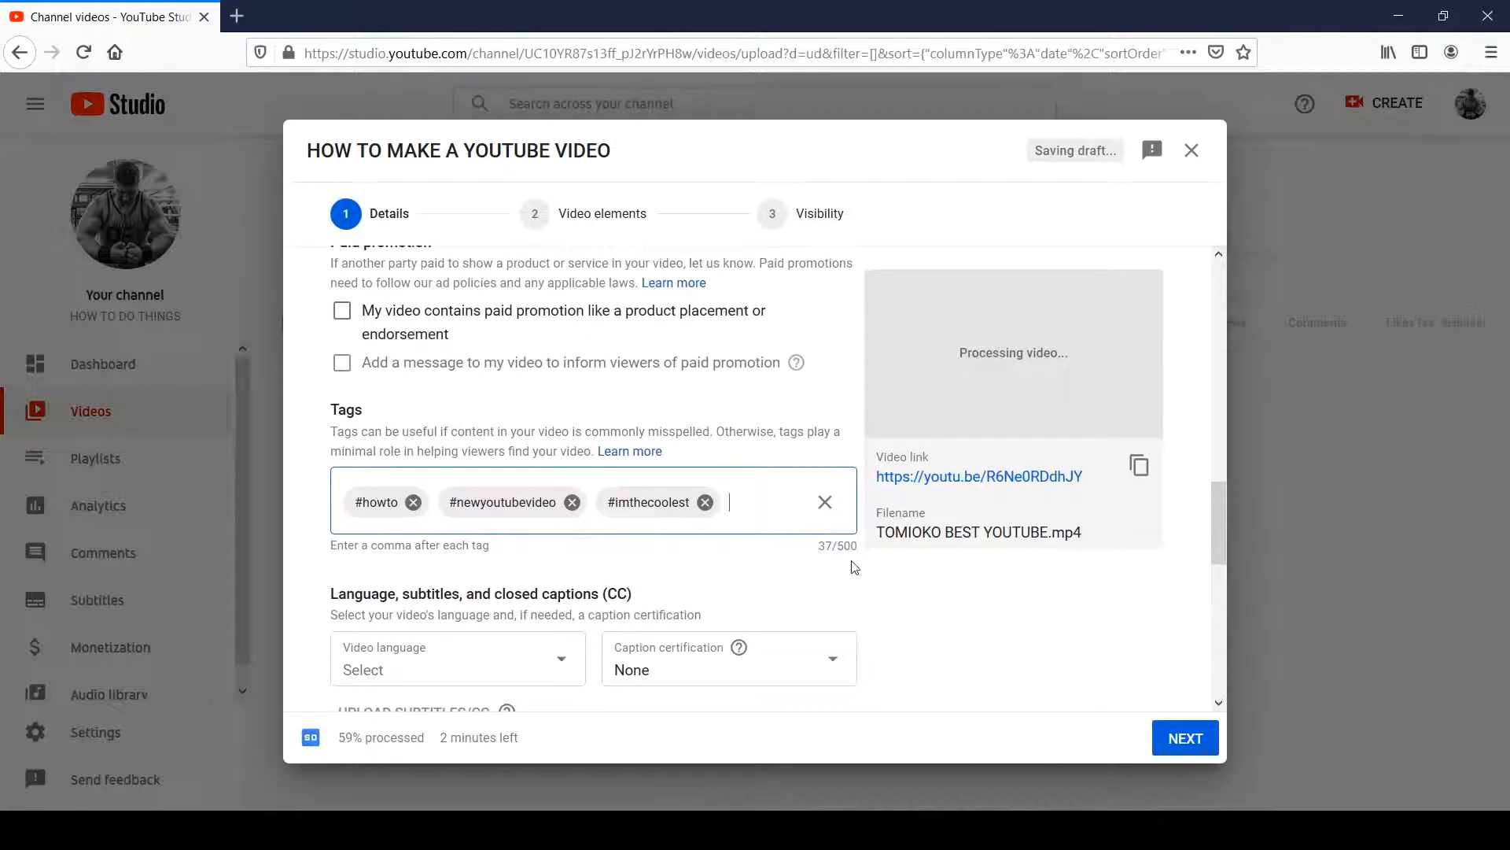
{"action": "left_click_drag", "start_coordinate": [838, 546], "coordinate": [854, 560]}
{"action": "left_click", "coordinate": [801, 568]}
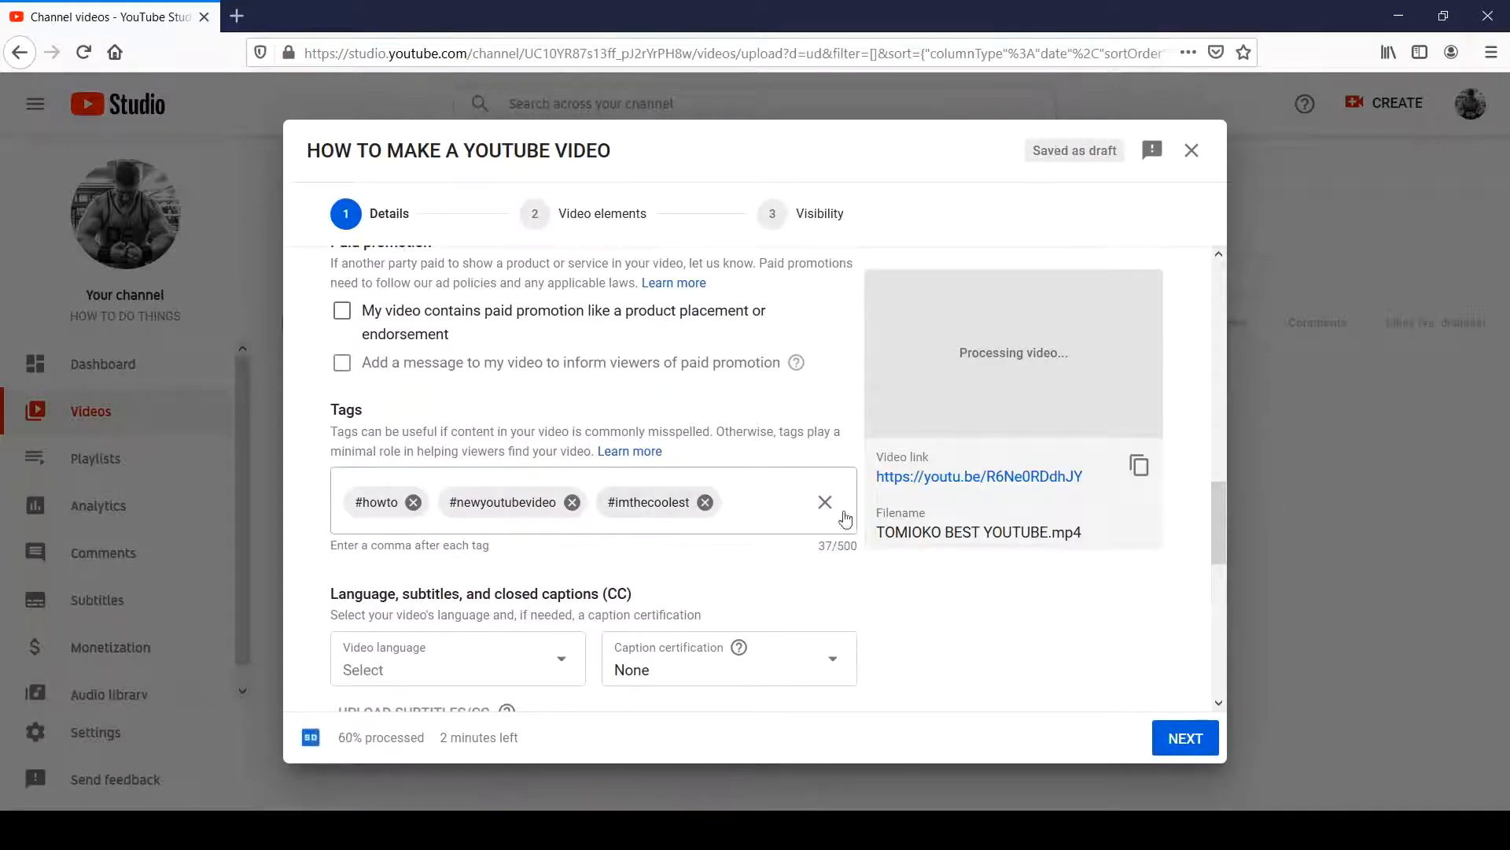
Step: Examine the video language, caption certification, and recording date and location settings
{"action": "scroll", "coordinate": [773, 480], "scroll_direction": "down", "scroll_amount": 4}
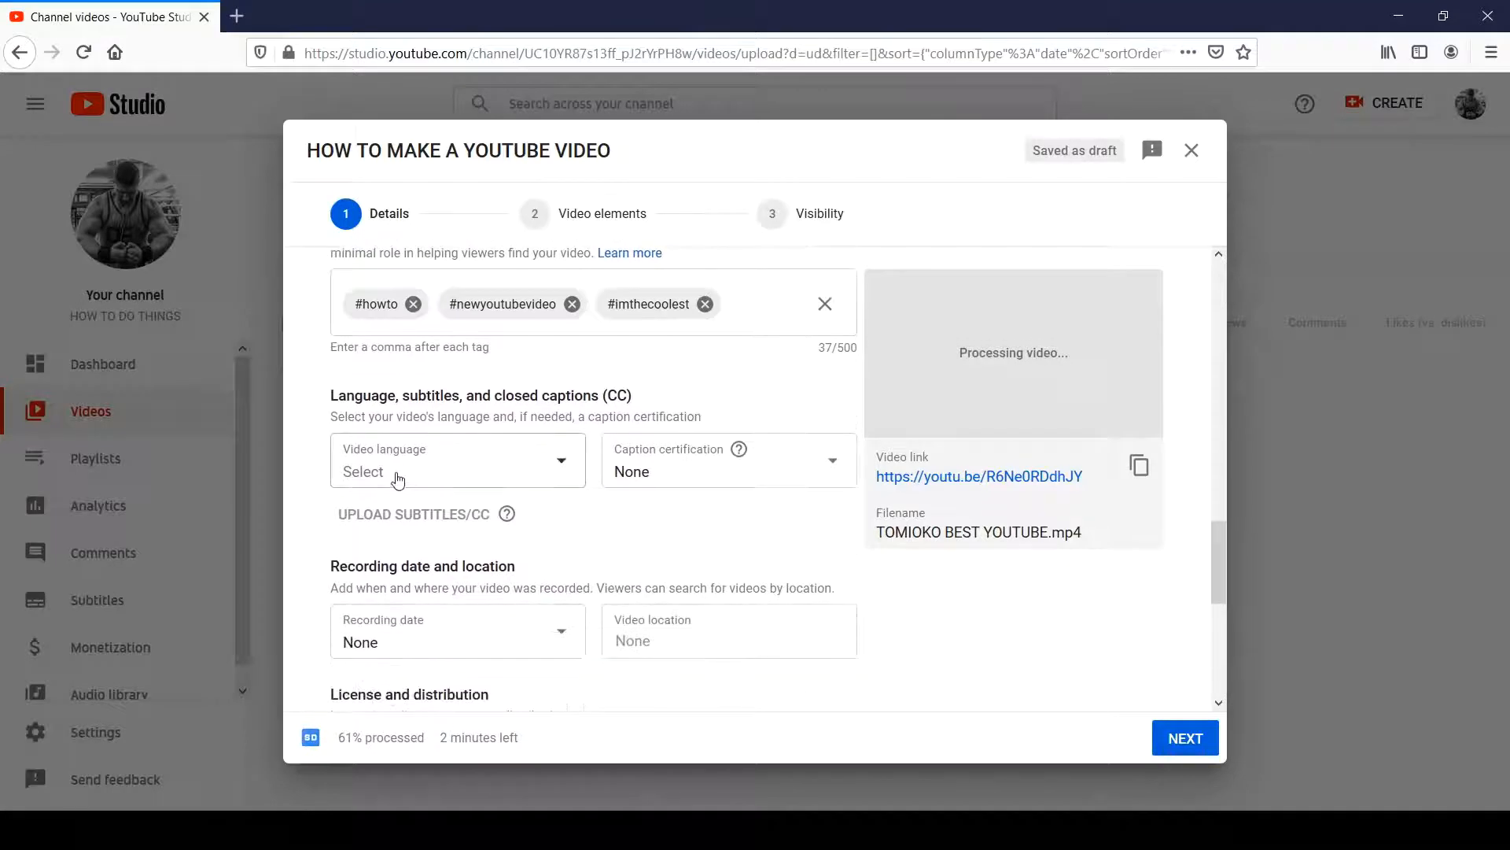
{"action": "left_click", "coordinate": [460, 475]}
{"action": "left_click", "coordinate": [614, 528]}
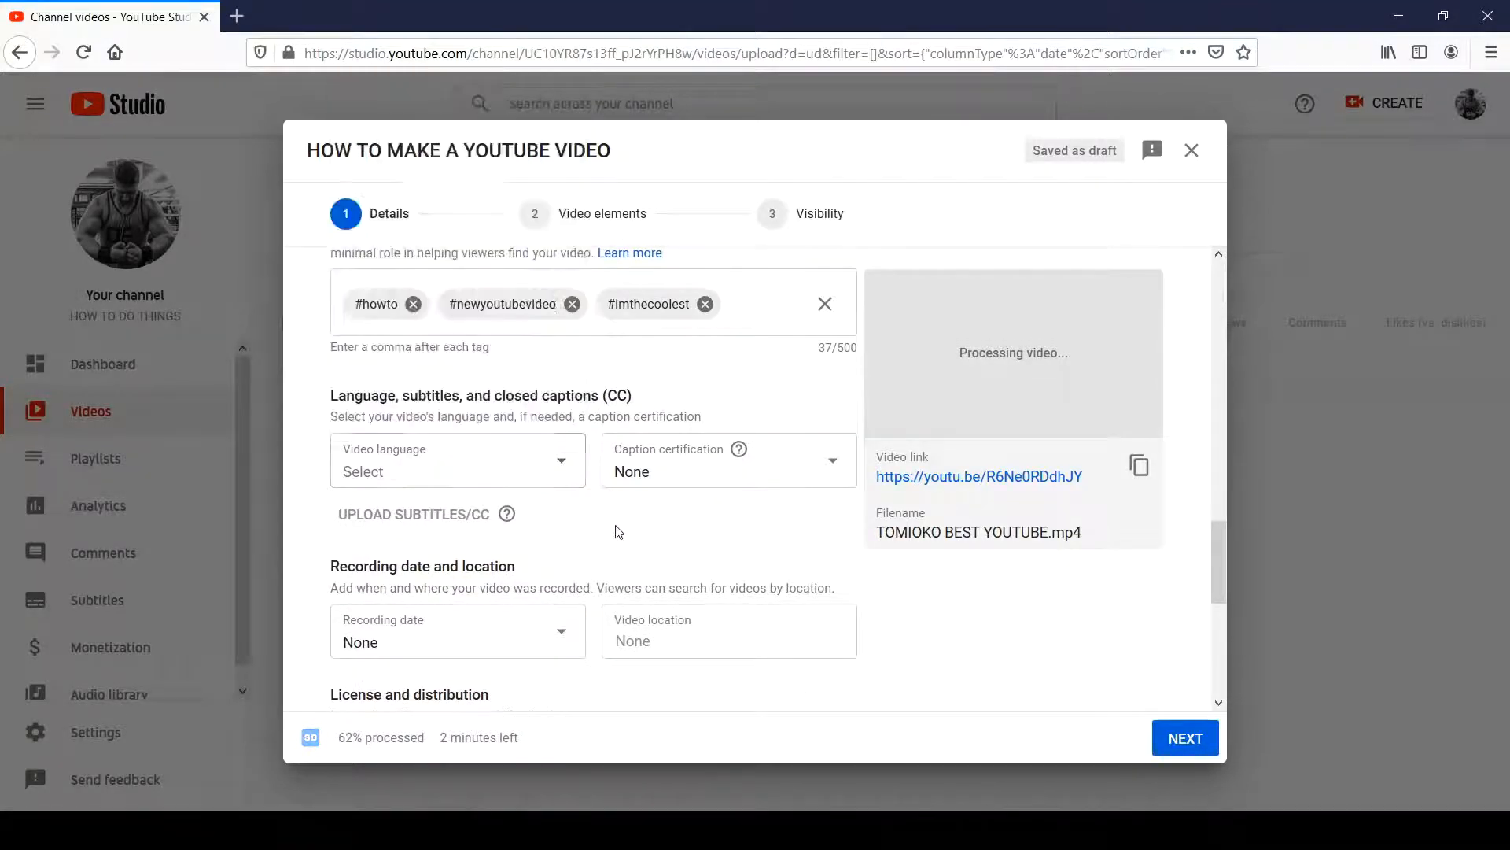
{"action": "left_click_drag", "start_coordinate": [437, 421], "coordinate": [481, 418]}
{"action": "left_click", "coordinate": [513, 433]}
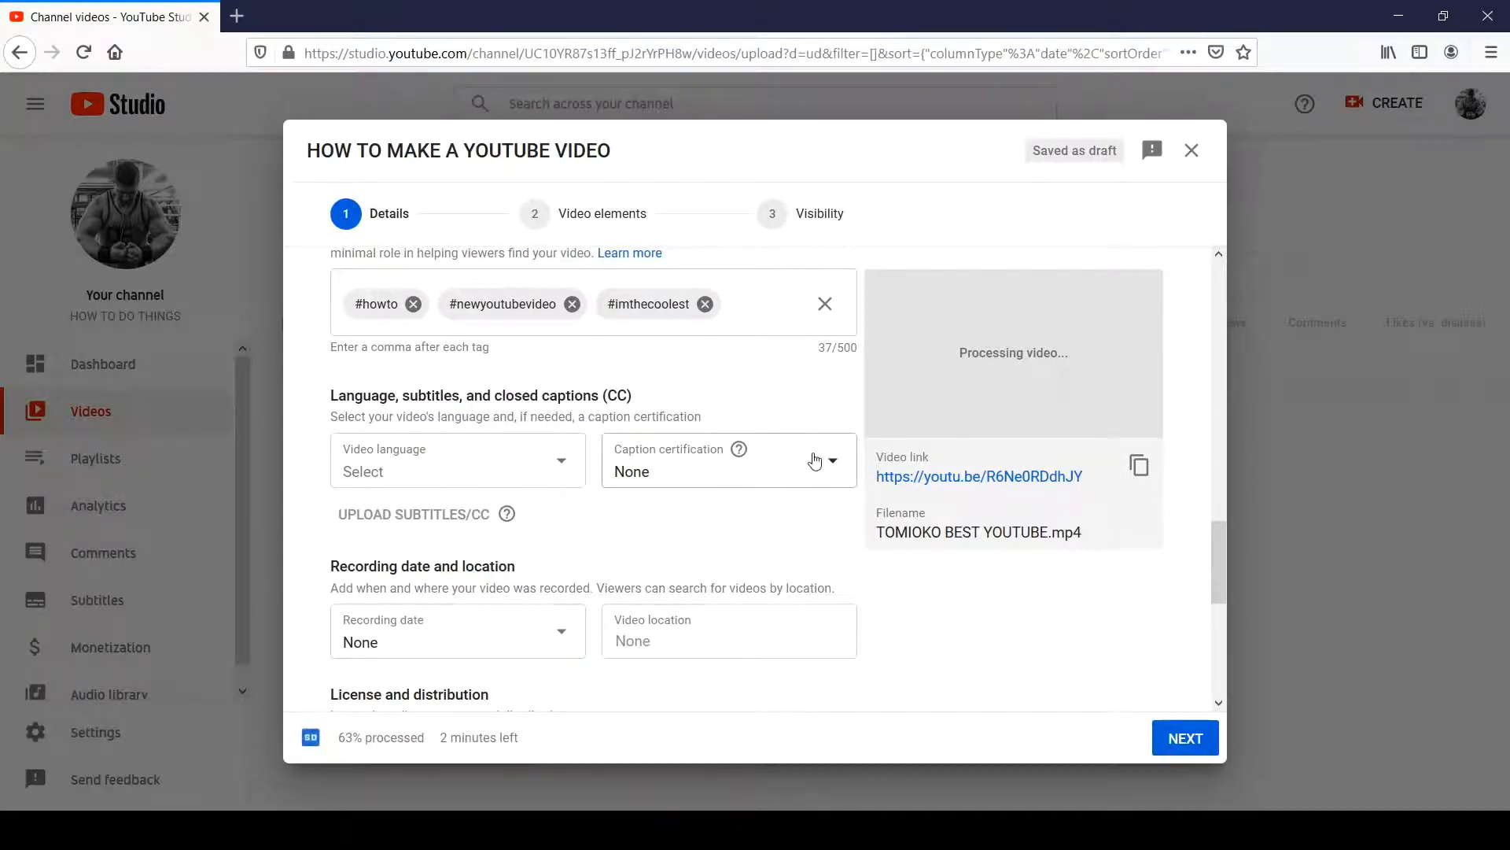
{"action": "scroll", "coordinate": [630, 468], "scroll_direction": "down", "scroll_amount": 3}
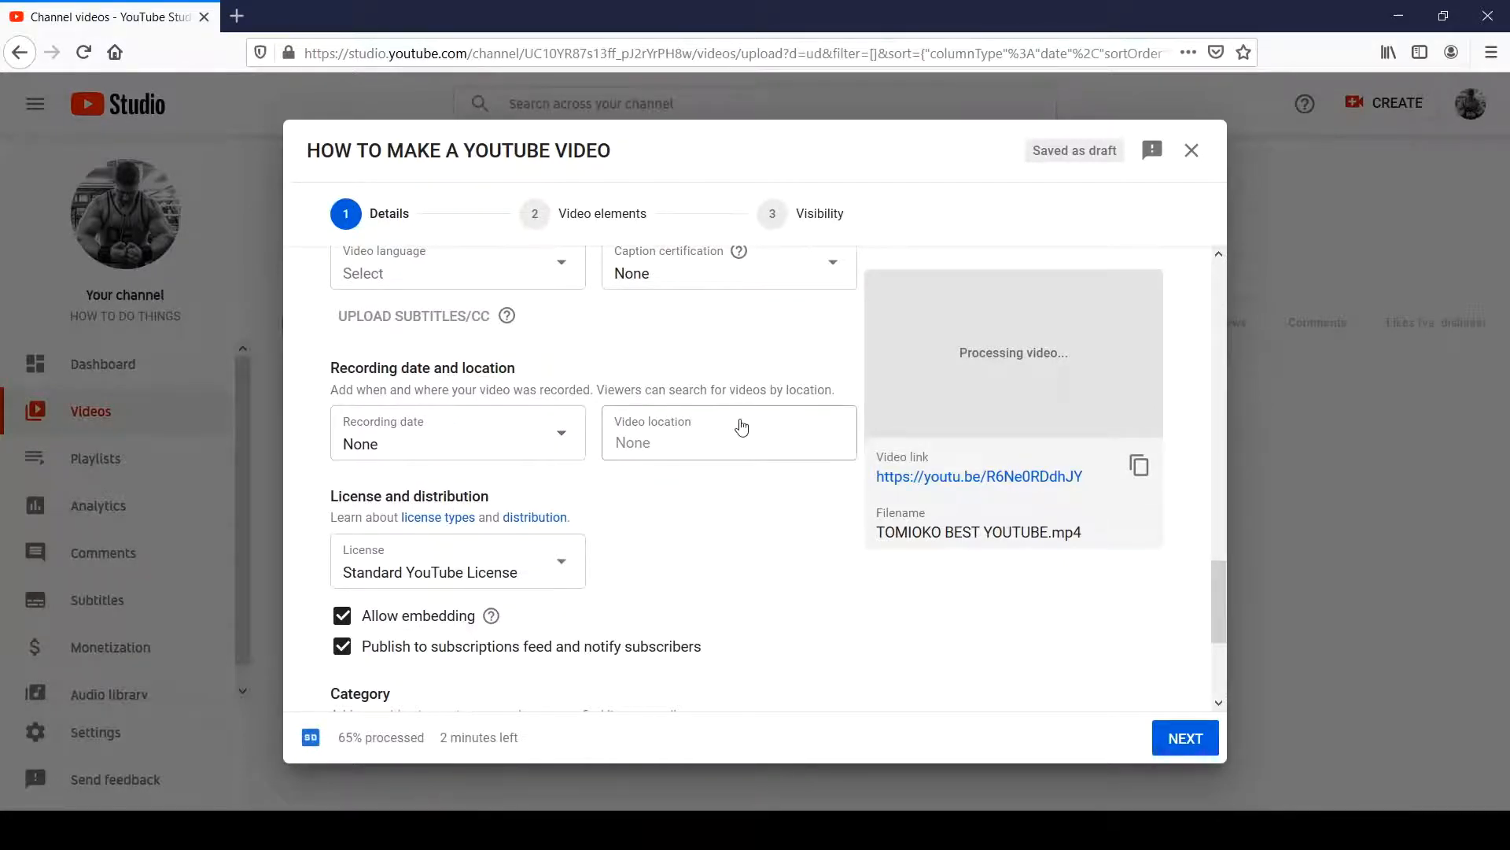
{"action": "scroll", "coordinate": [564, 425], "scroll_direction": "down", "scroll_amount": 3}
{"action": "scroll", "coordinate": [564, 417], "scroll_direction": "up", "scroll_amount": 1}
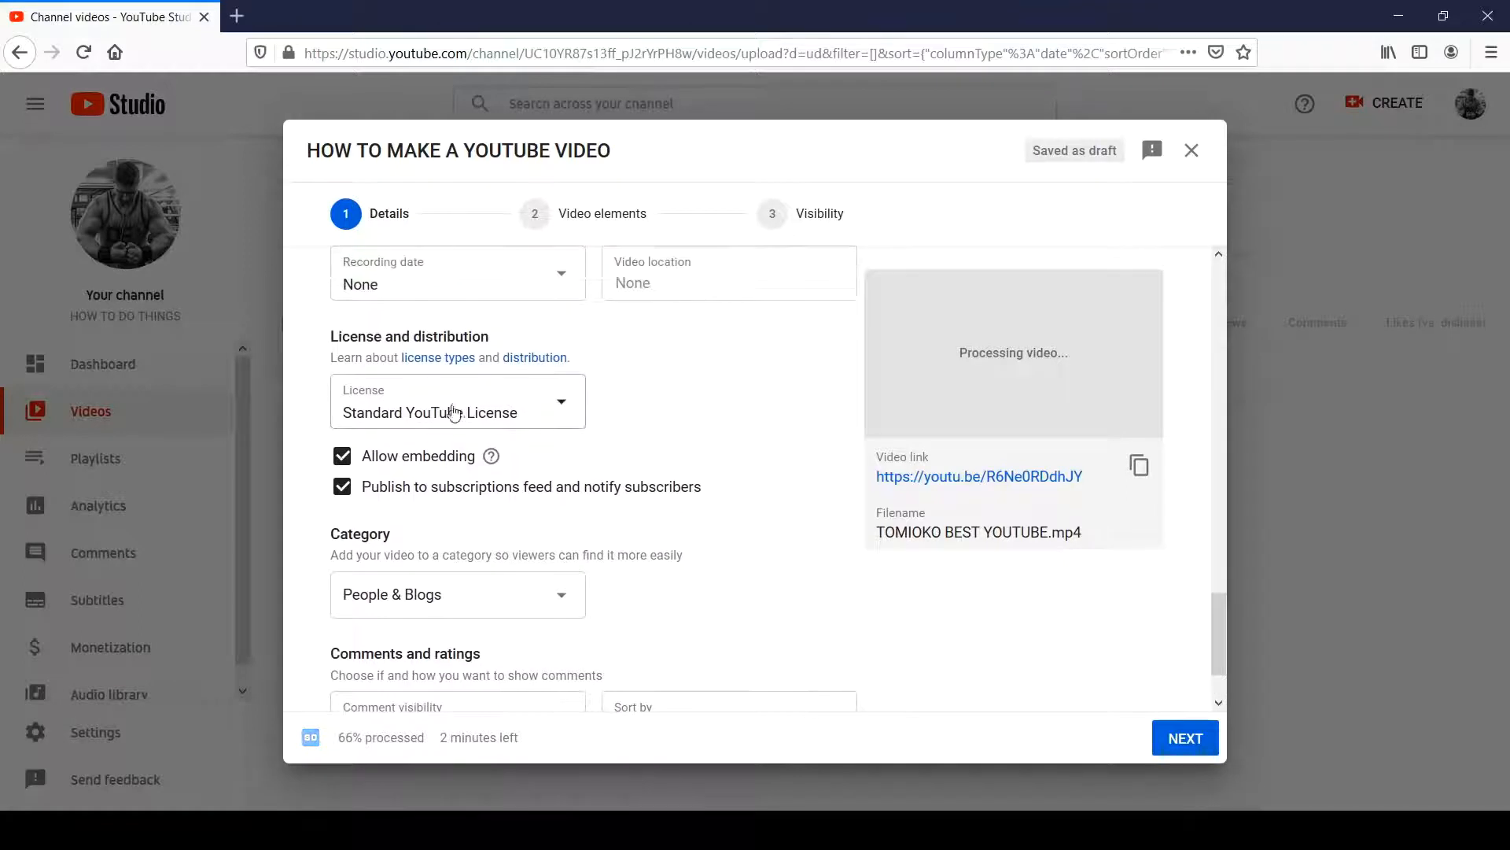
Step: Look through the available license types for the video without changing the selection
{"action": "left_click", "coordinate": [581, 397]}
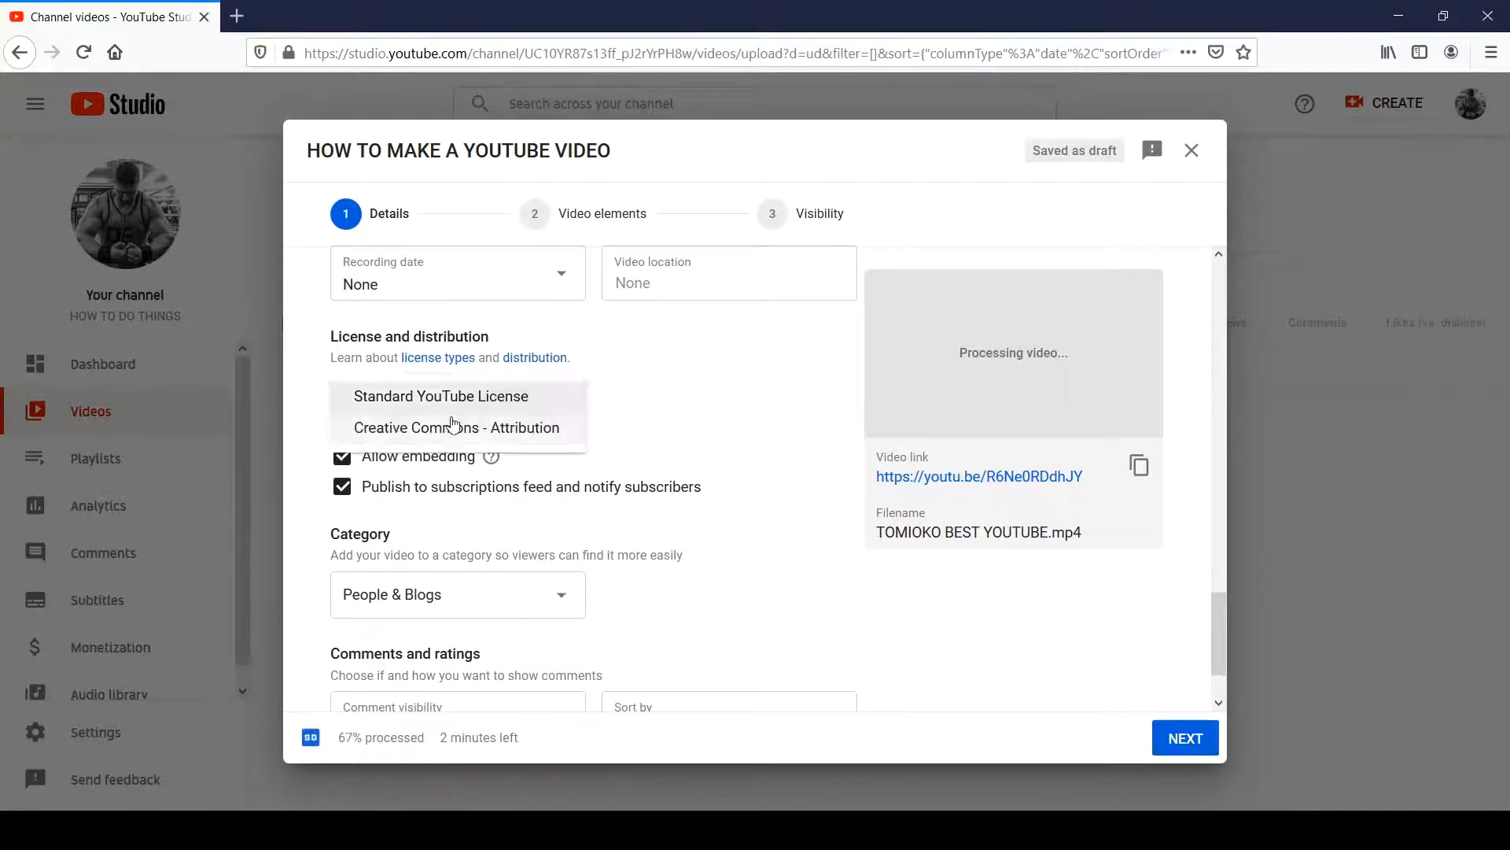
{"action": "left_click", "coordinate": [608, 421]}
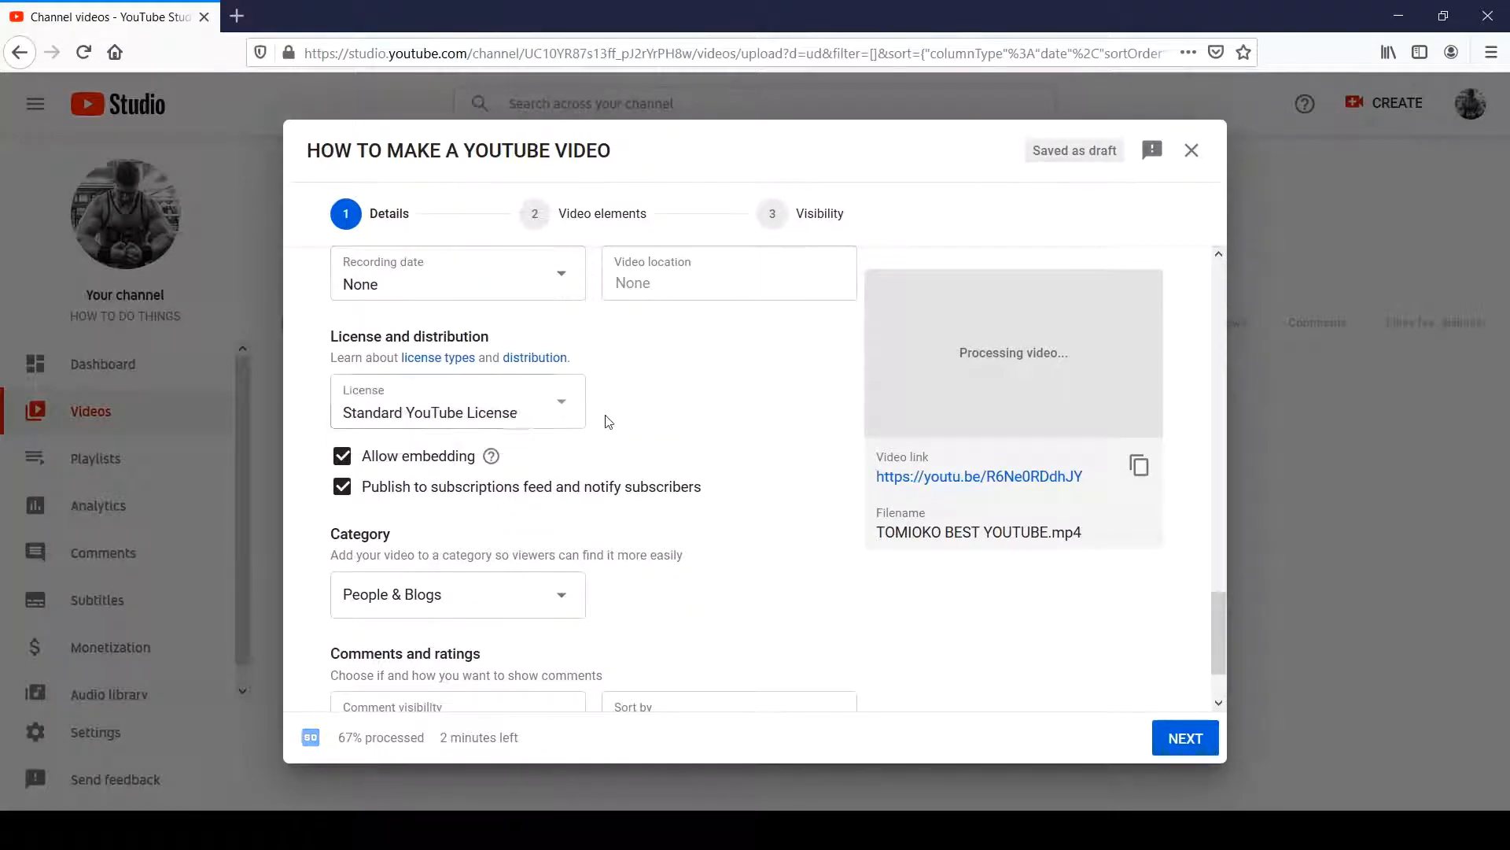
{"action": "left_click", "coordinate": [542, 418]}
{"action": "left_click", "coordinate": [707, 422]}
{"action": "left_click", "coordinate": [504, 416]}
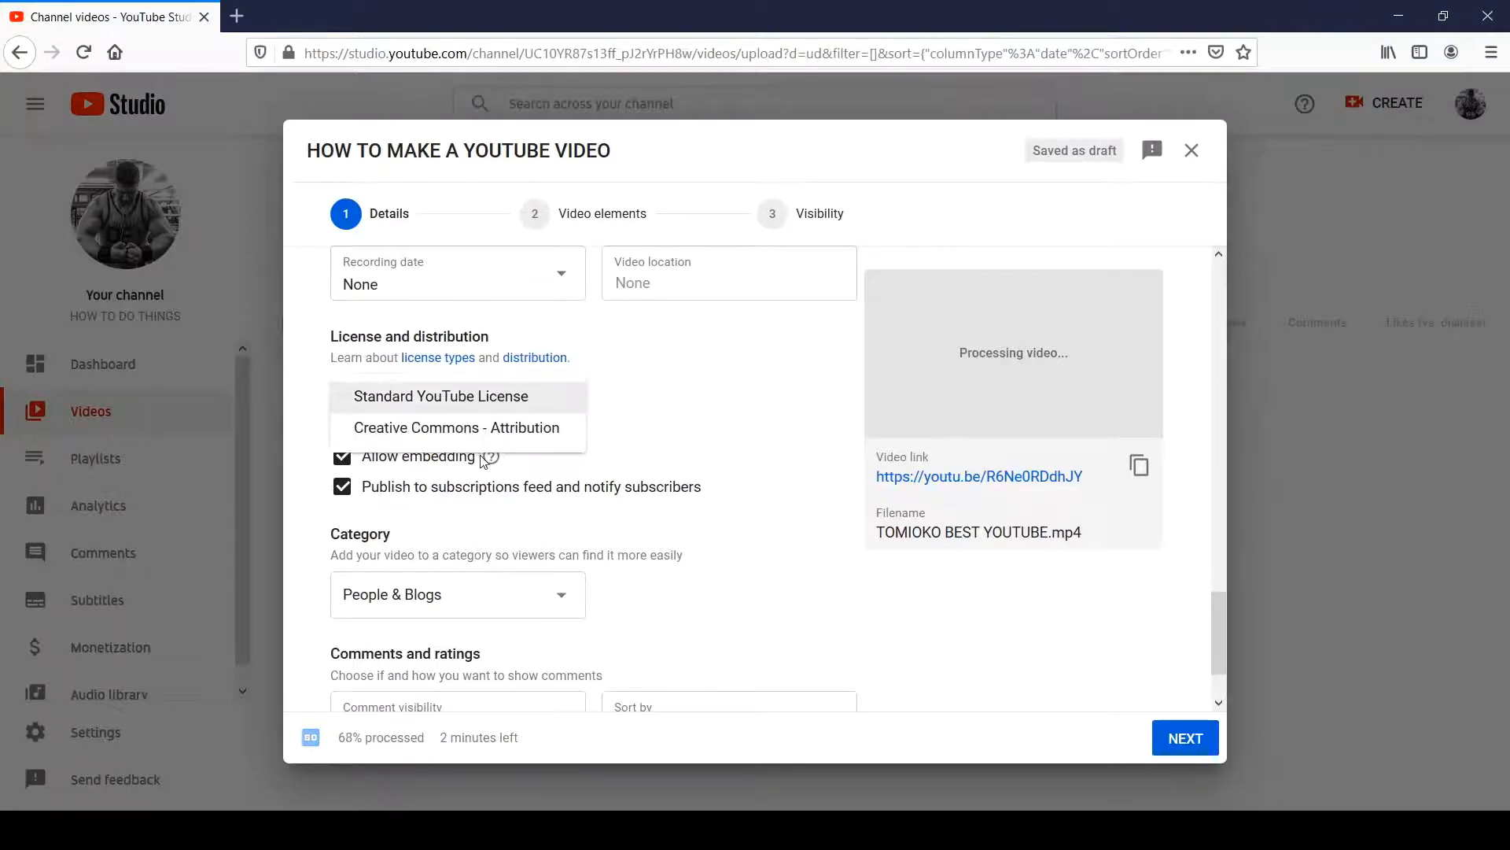
{"action": "left_click", "coordinate": [693, 415]}
Step: Set the video's category to Howto & Style
{"action": "scroll", "coordinate": [539, 432], "scroll_direction": "down", "scroll_amount": 3}
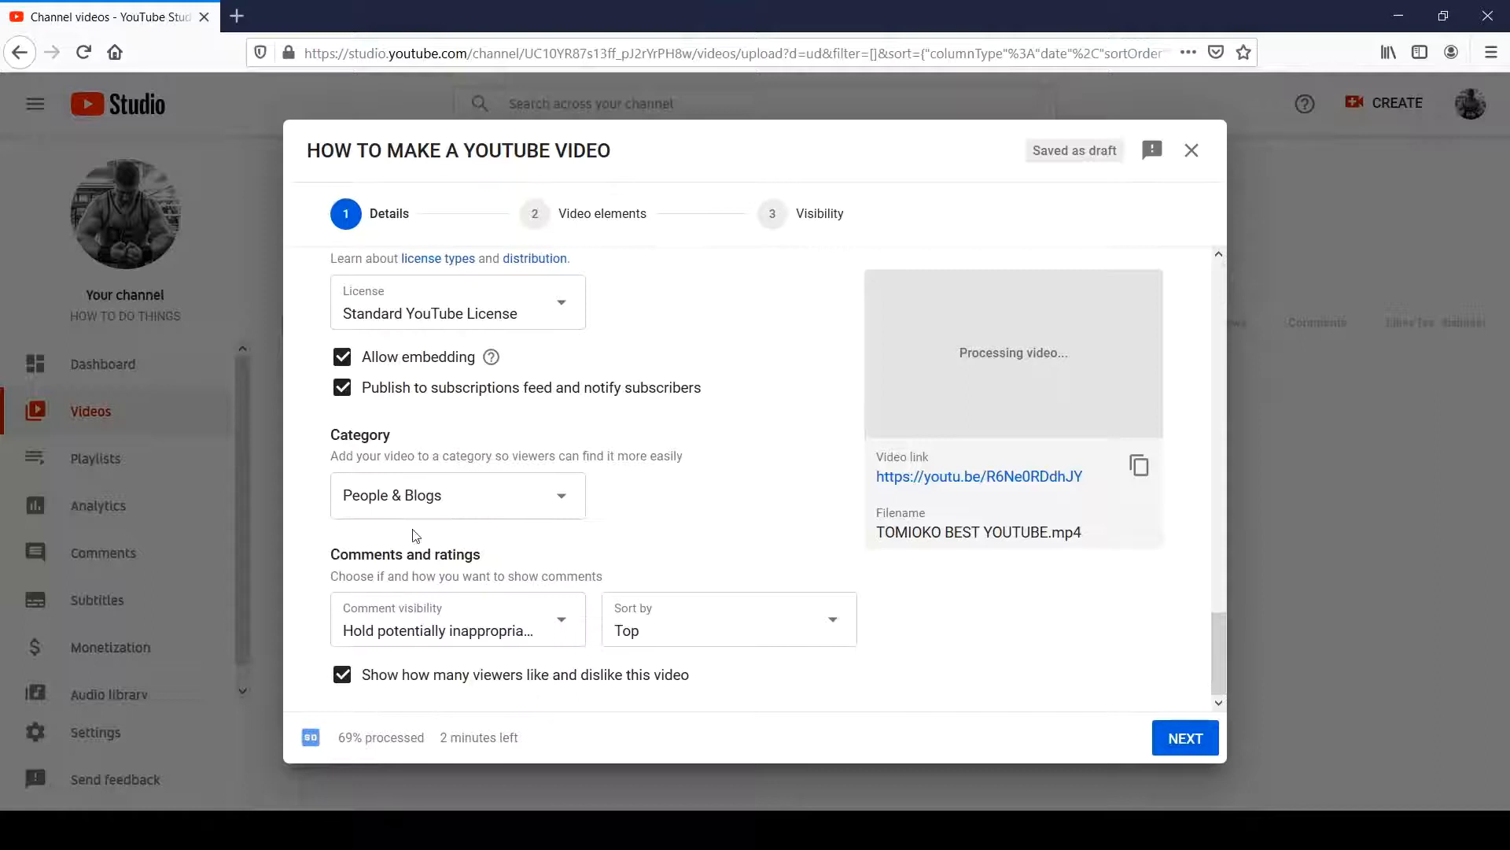
{"action": "left_click", "coordinate": [533, 502]}
{"action": "left_click", "coordinate": [529, 505]}
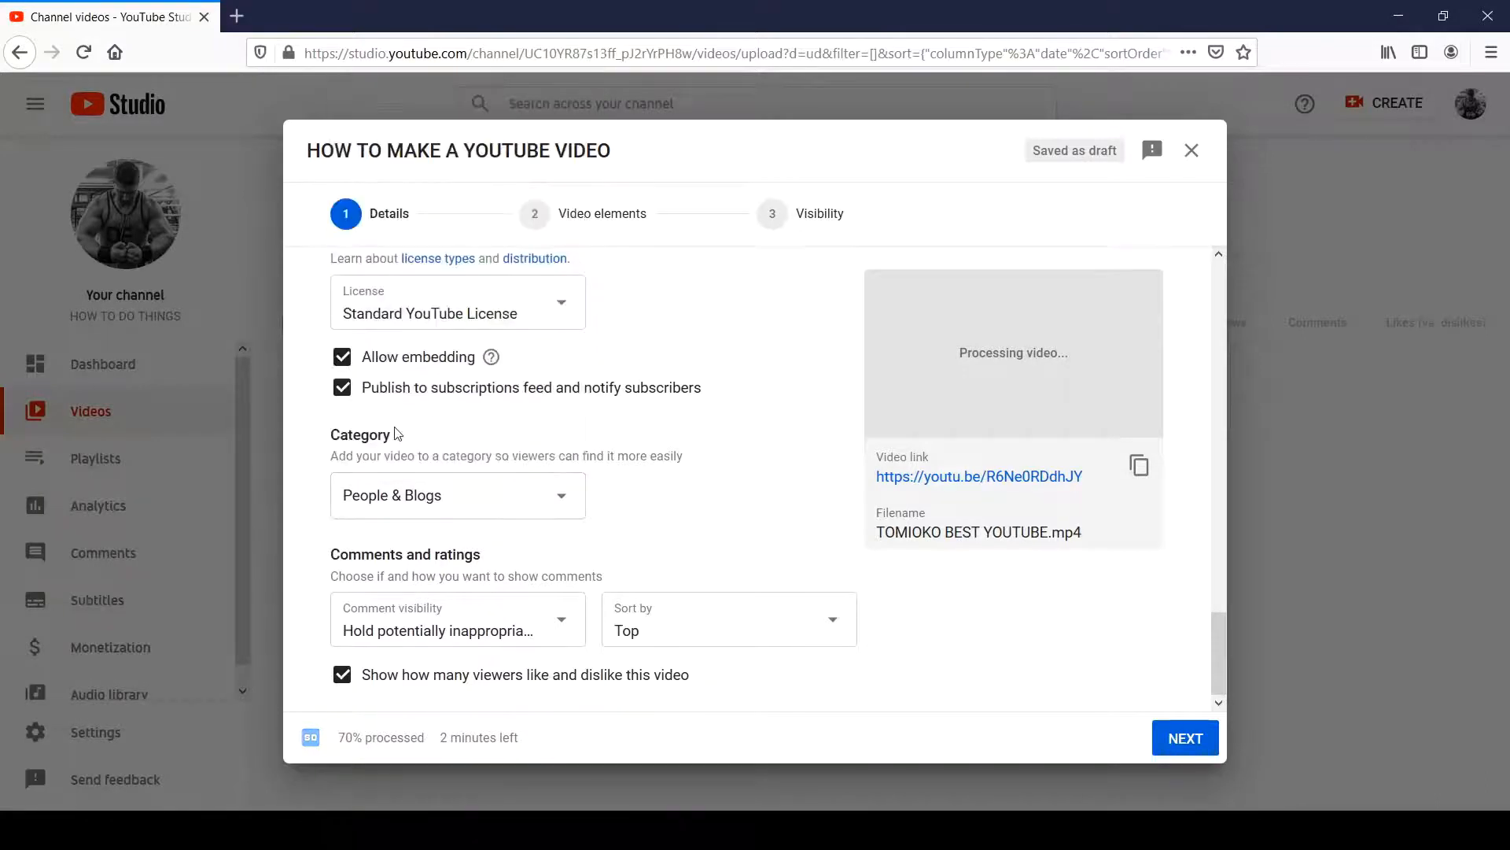
{"action": "left_click_drag", "start_coordinate": [341, 432], "coordinate": [406, 437]}
{"action": "left_click", "coordinate": [409, 438]}
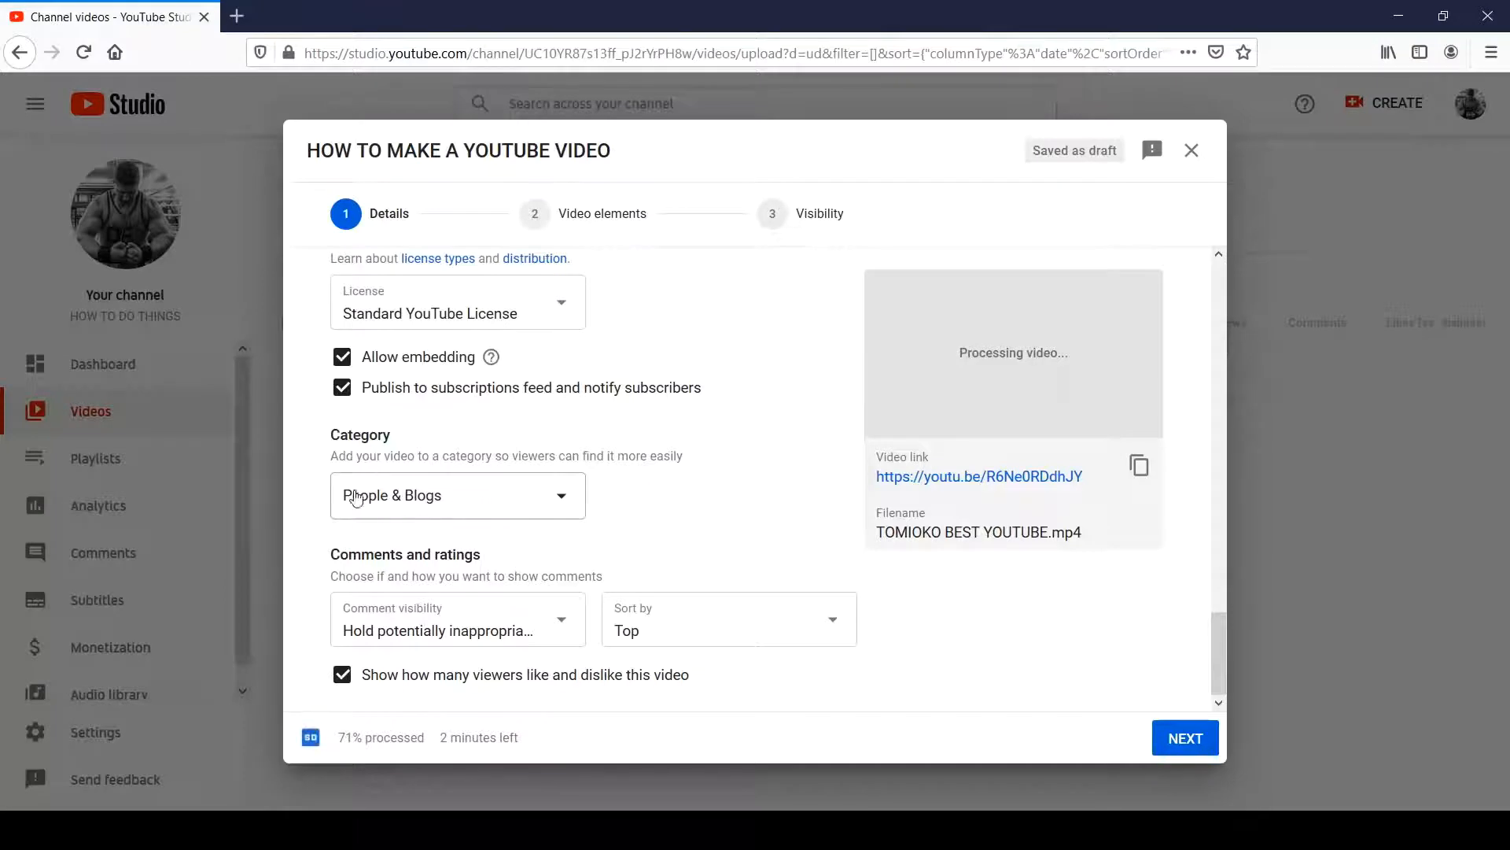
{"action": "left_click", "coordinate": [506, 501]}
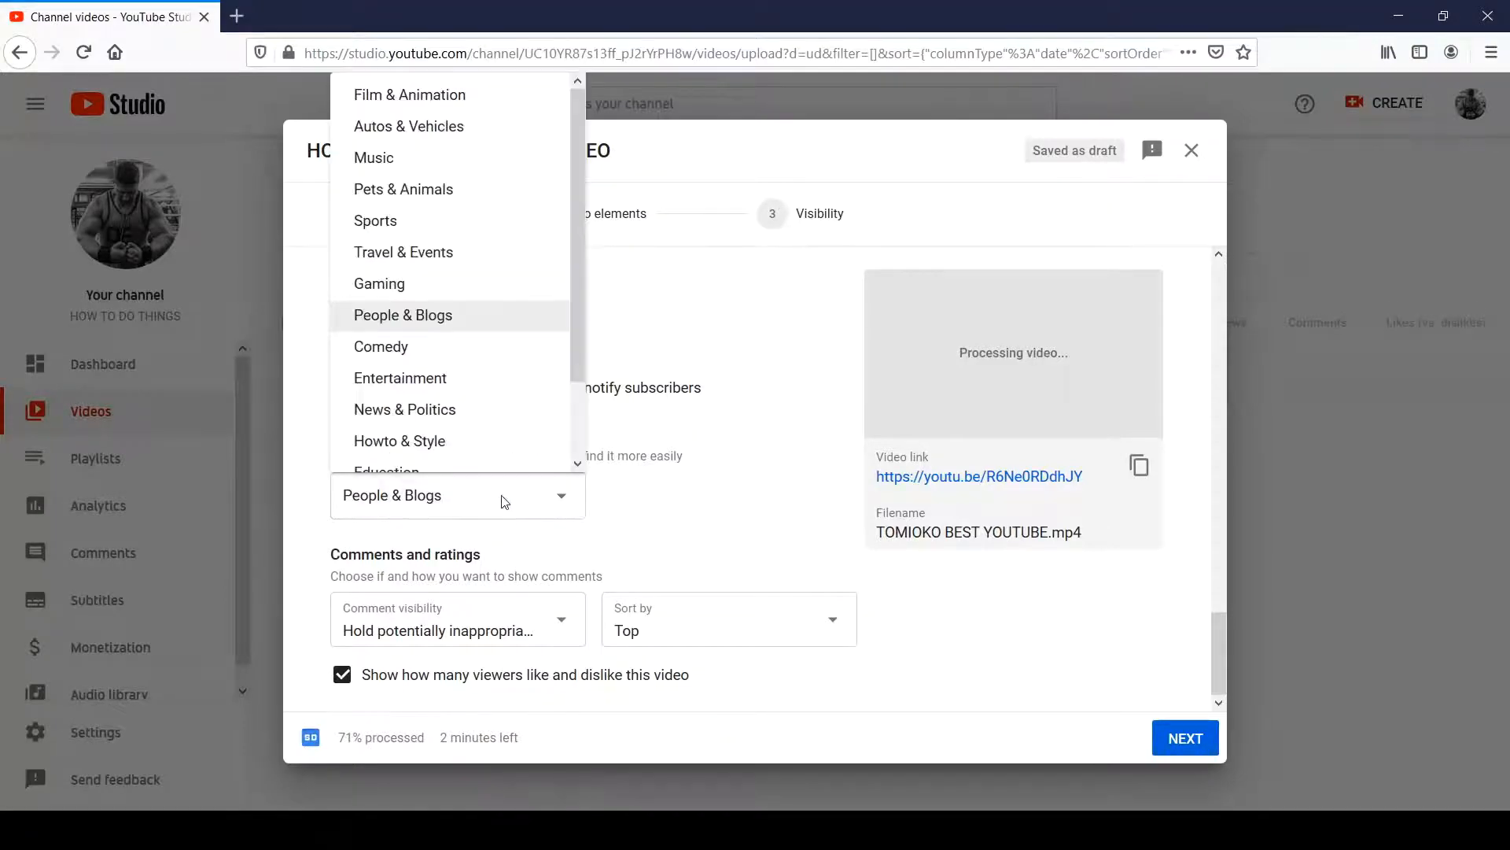
{"action": "scroll", "coordinate": [472, 367], "scroll_direction": "down", "scroll_amount": 2}
{"action": "left_click", "coordinate": [471, 369]}
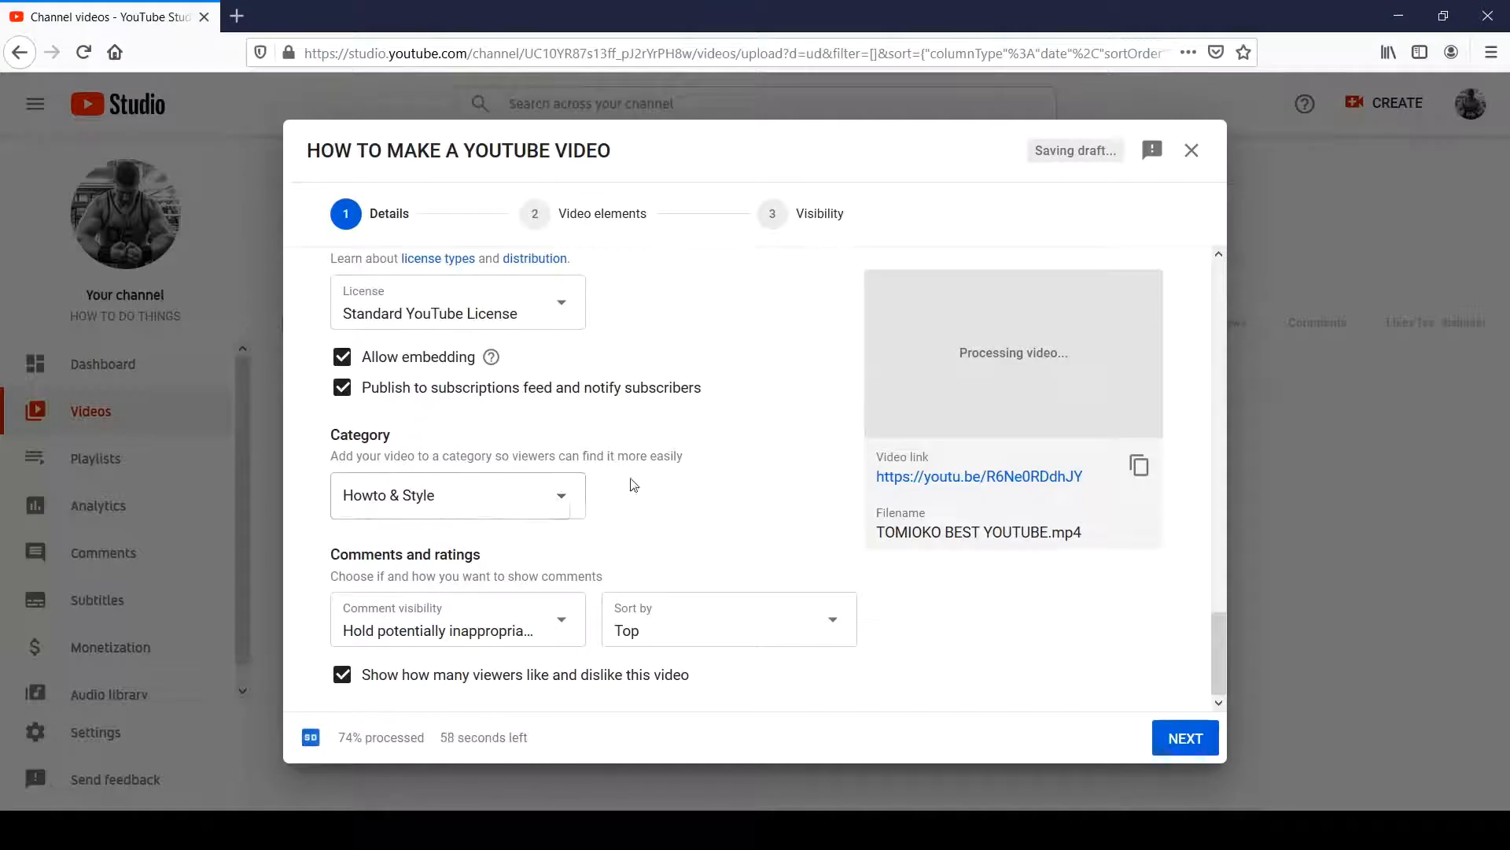
Step: Look through the comment visibility and comment sorting options without changing either selection
{"action": "left_click", "coordinate": [555, 639]}
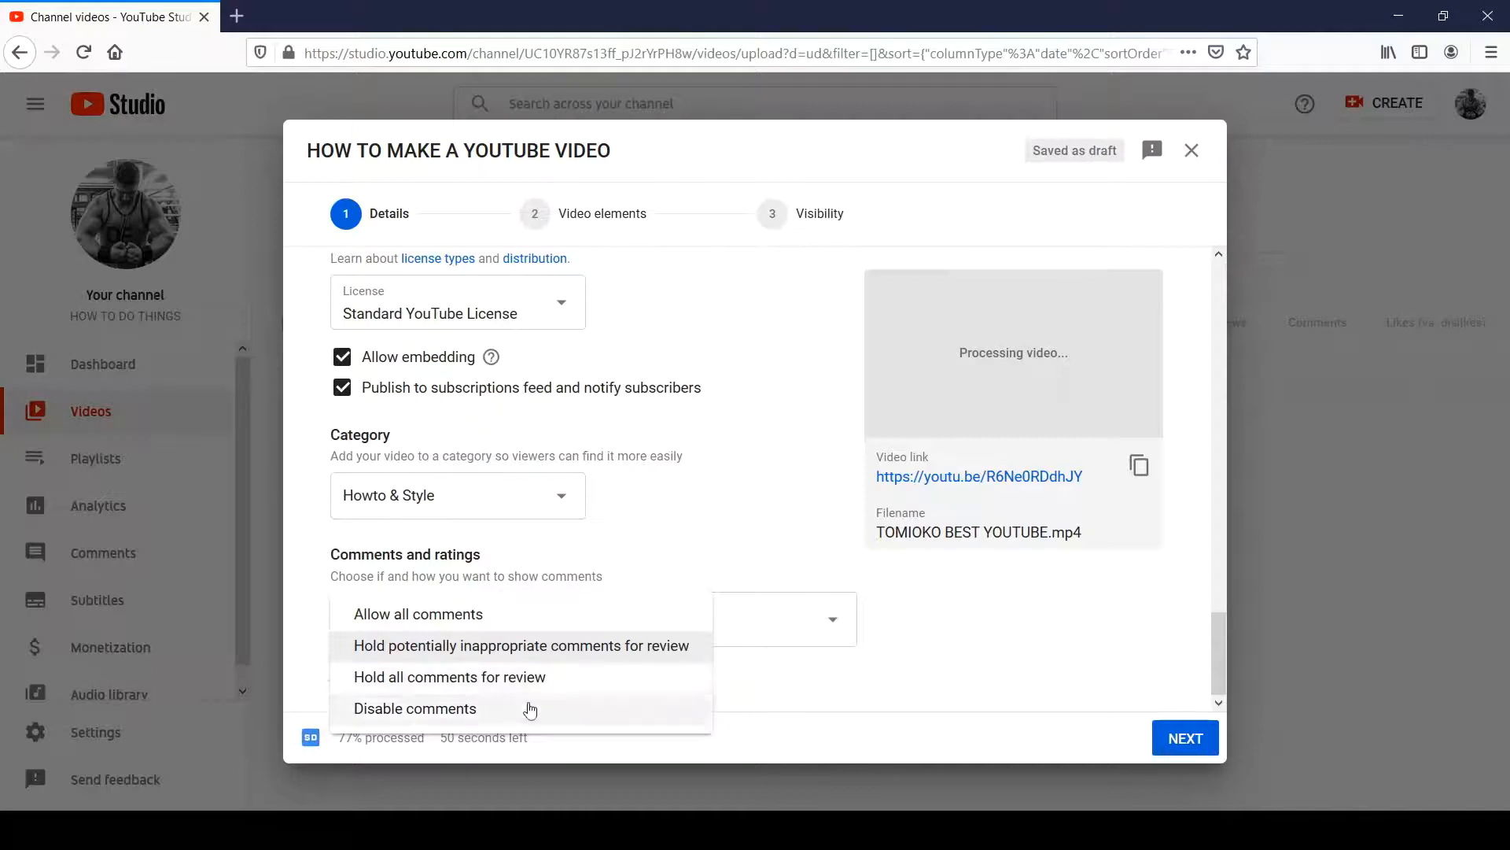
{"action": "left_click", "coordinate": [721, 551]}
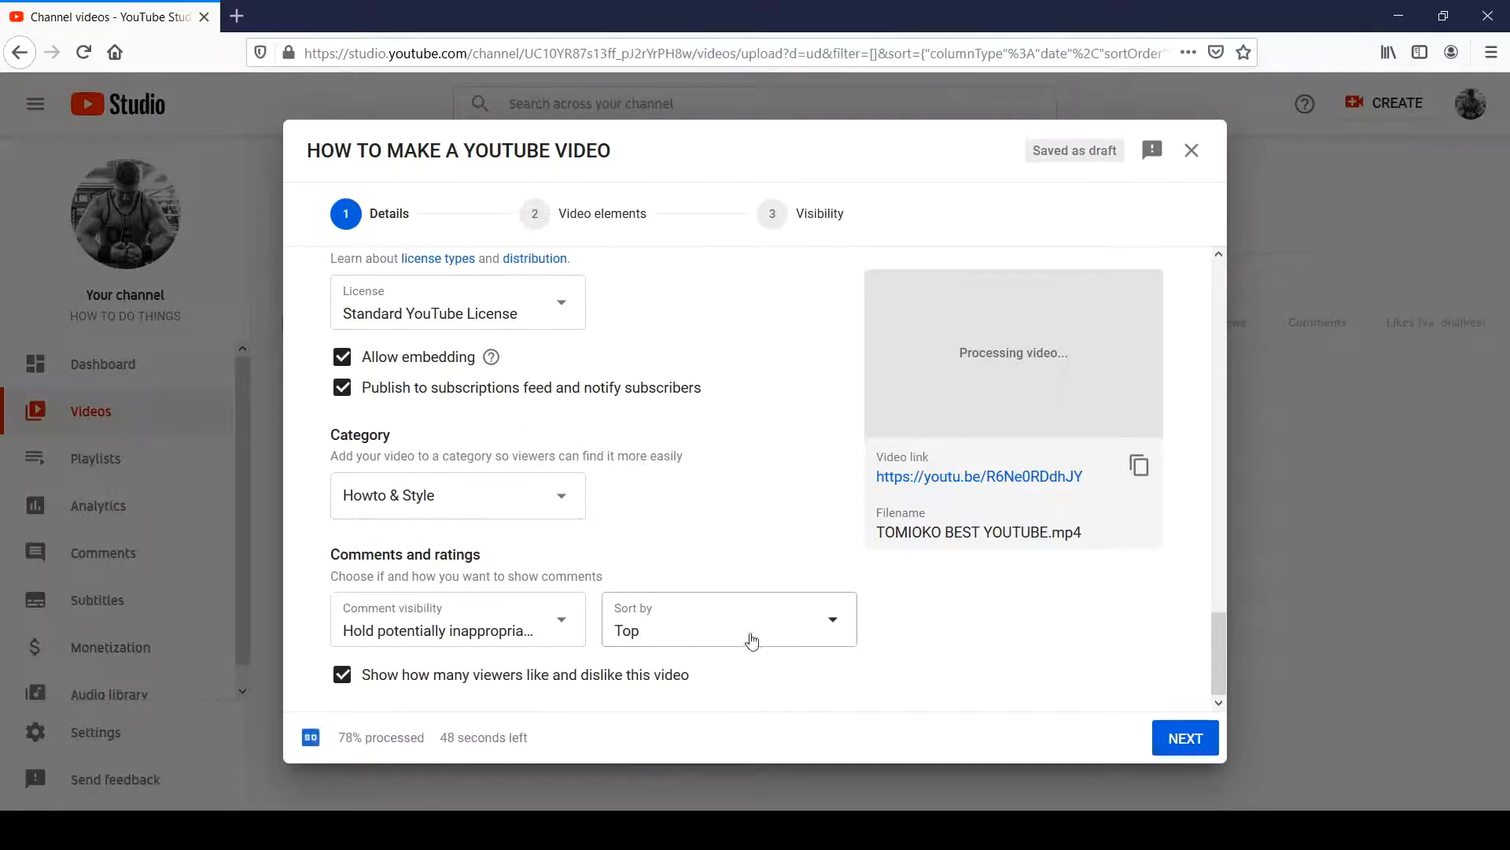
{"action": "left_click", "coordinate": [776, 633]}
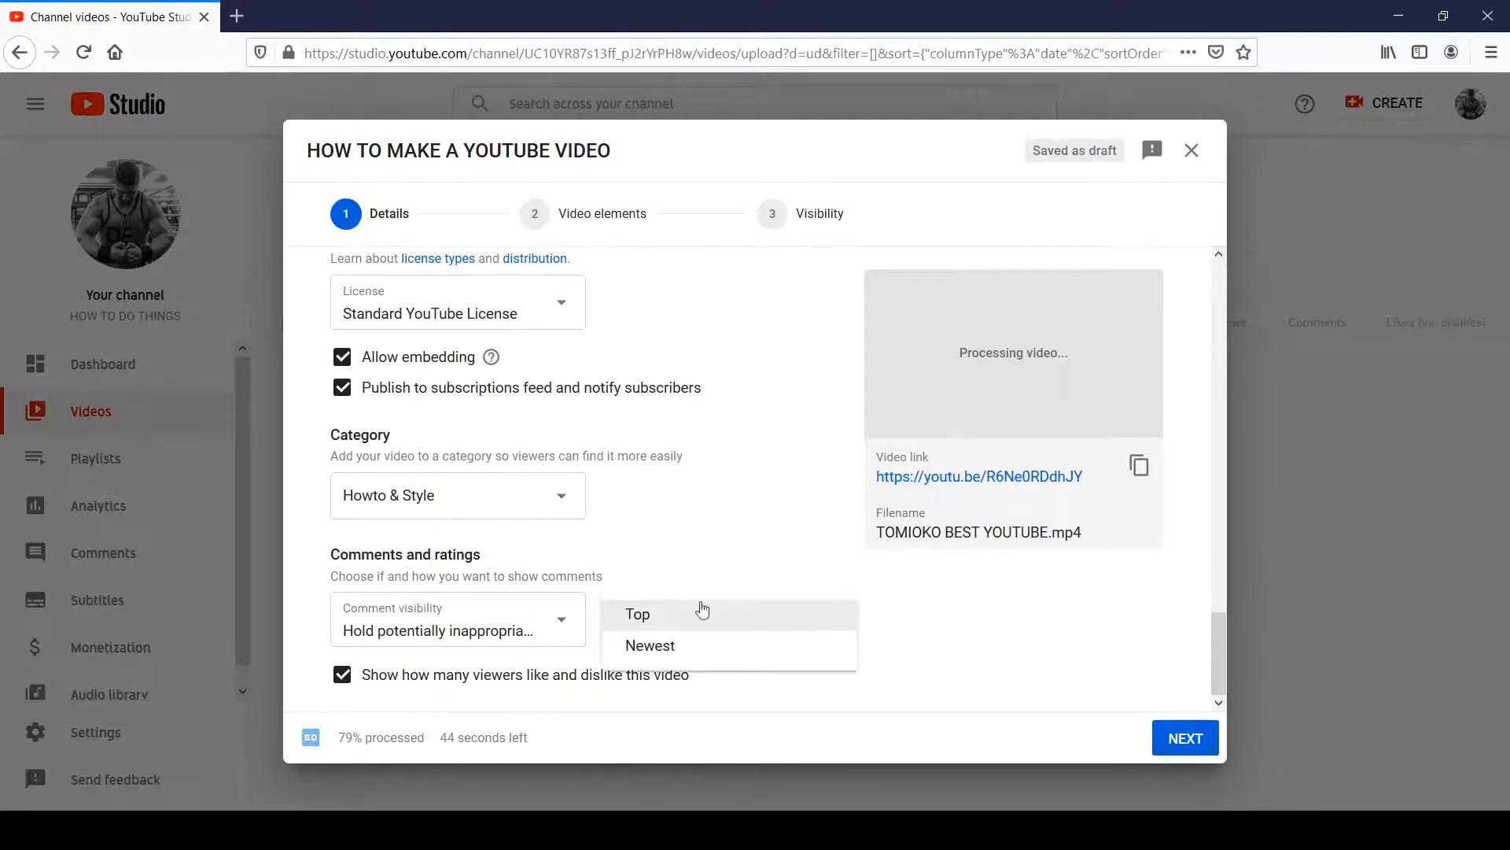
{"action": "left_click", "coordinate": [717, 526]}
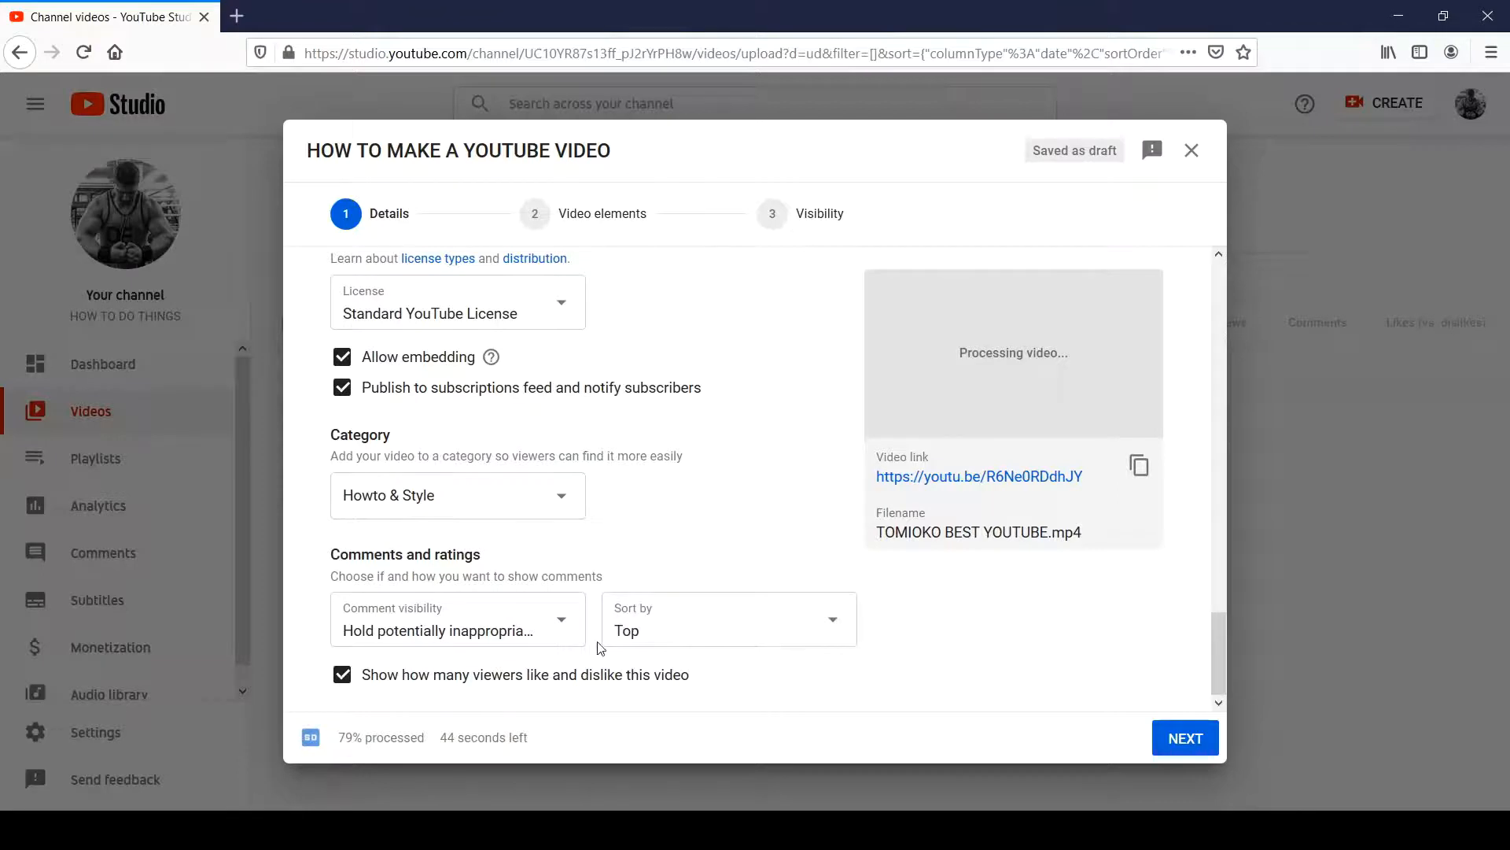
Step: Turn off the display of viewer likes and dislikes for the video and re-enable it
{"action": "left_click", "coordinate": [340, 684]}
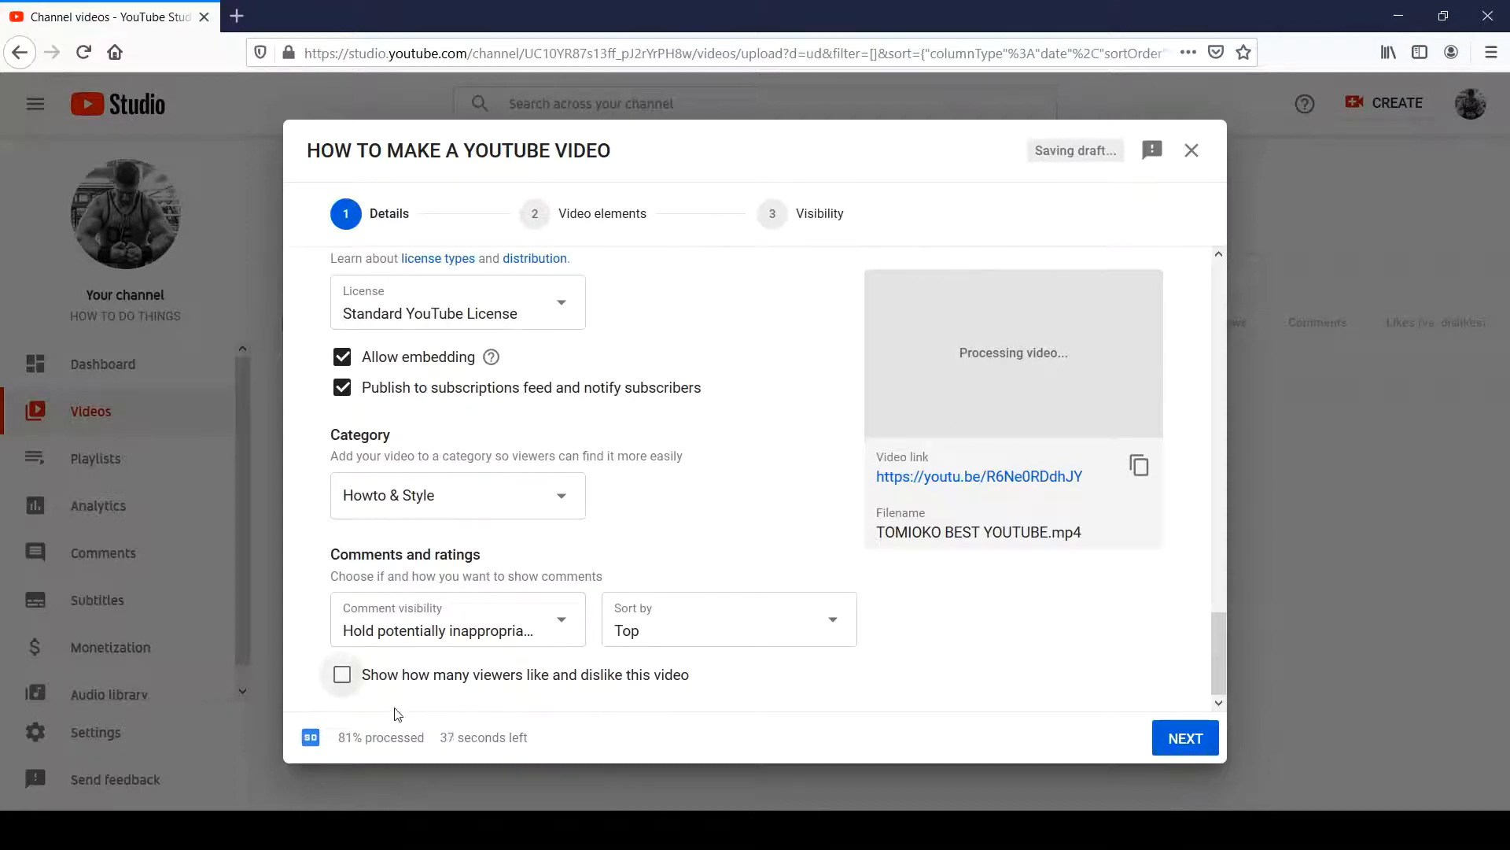
{"action": "left_click", "coordinate": [344, 678]}
{"action": "scroll", "coordinate": [672, 453], "scroll_direction": "up", "scroll_amount": 1}
{"action": "scroll", "coordinate": [672, 454], "scroll_direction": "up", "scroll_amount": 2}
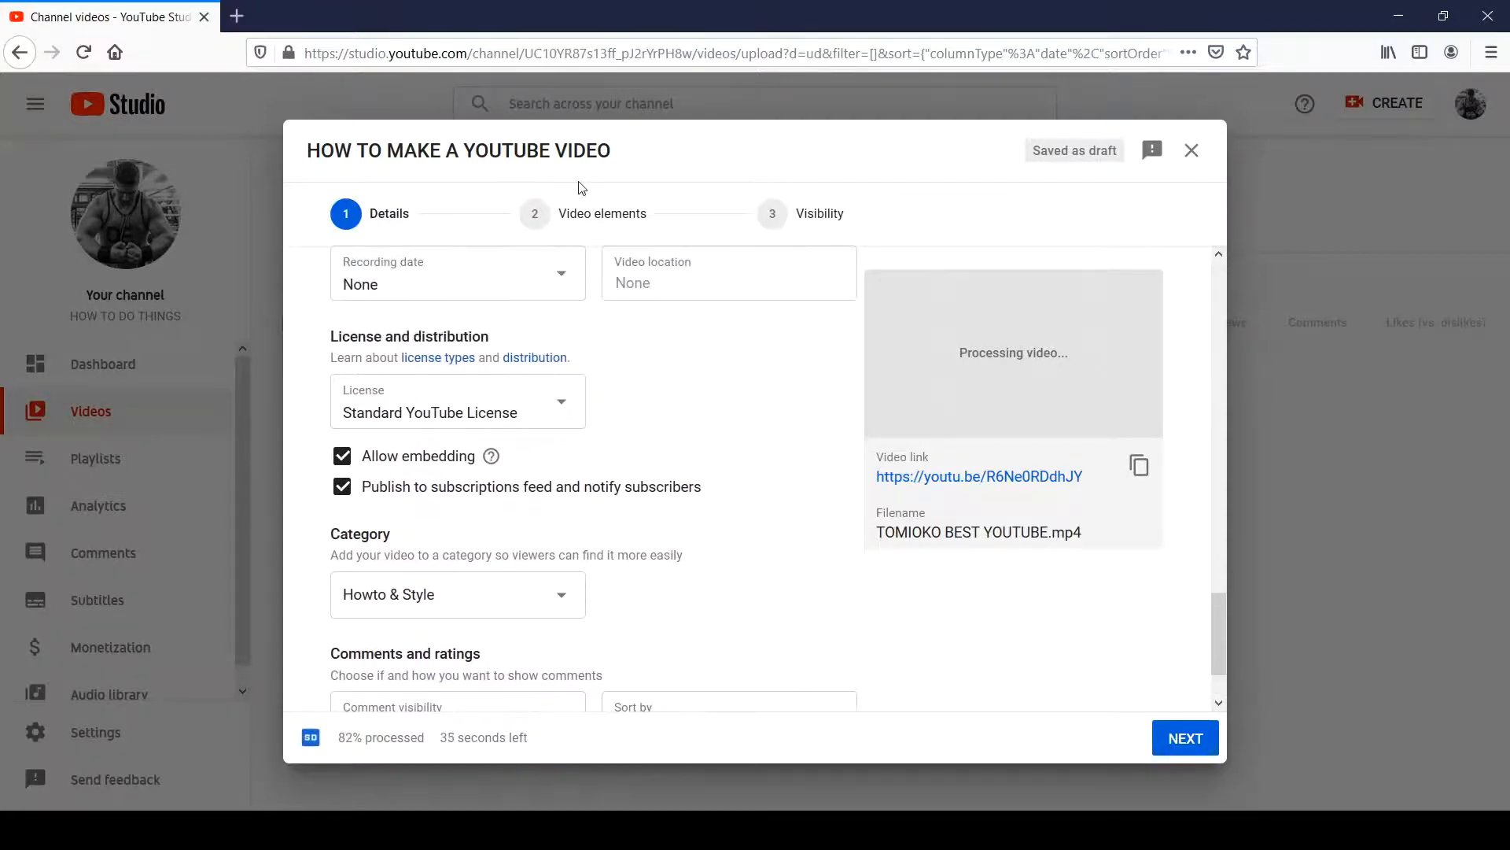
{"action": "scroll", "coordinate": [673, 535], "scroll_direction": "down", "scroll_amount": 2}
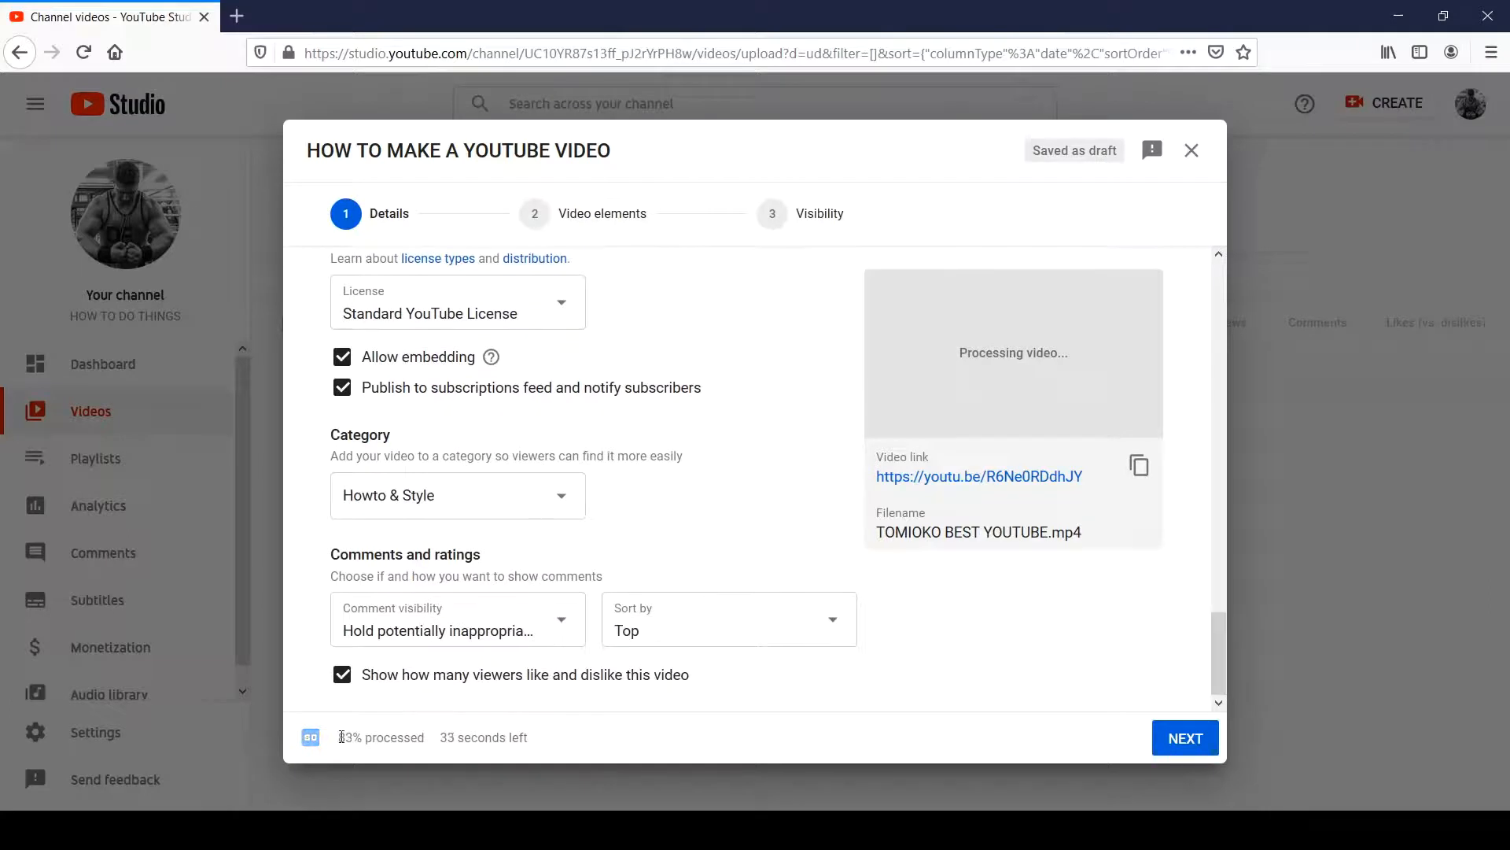
Step: Check the video's processing status and proceed to the Video elements stage
{"action": "left_click_drag", "start_coordinate": [338, 737], "coordinate": [419, 736]}
{"action": "triple_click", "coordinate": [423, 743]}
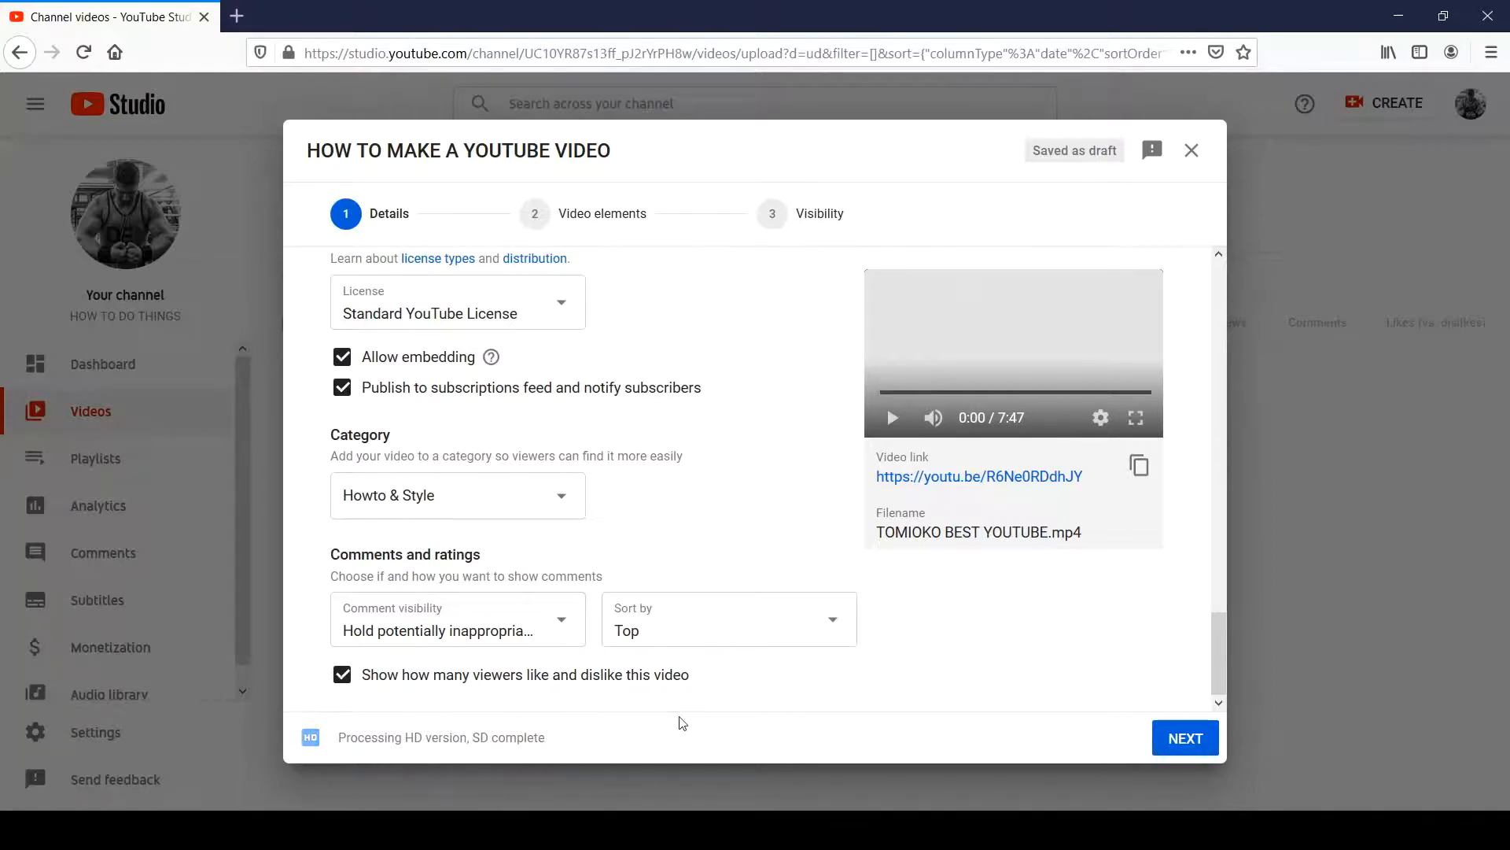
{"action": "scroll", "coordinate": [679, 624], "scroll_direction": "up", "scroll_amount": 8}
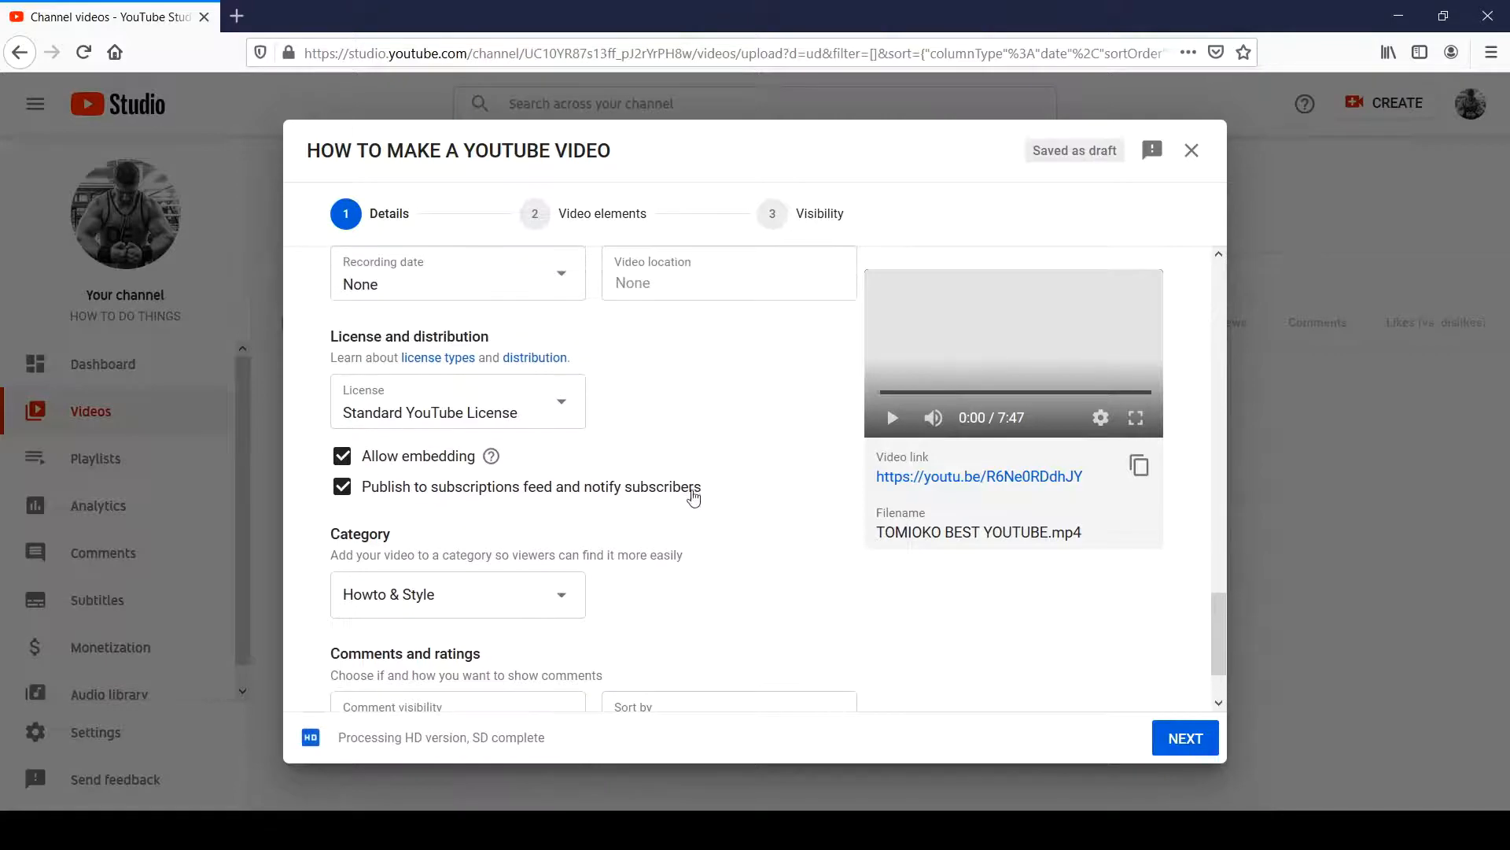
{"action": "left_click", "coordinate": [572, 219]}
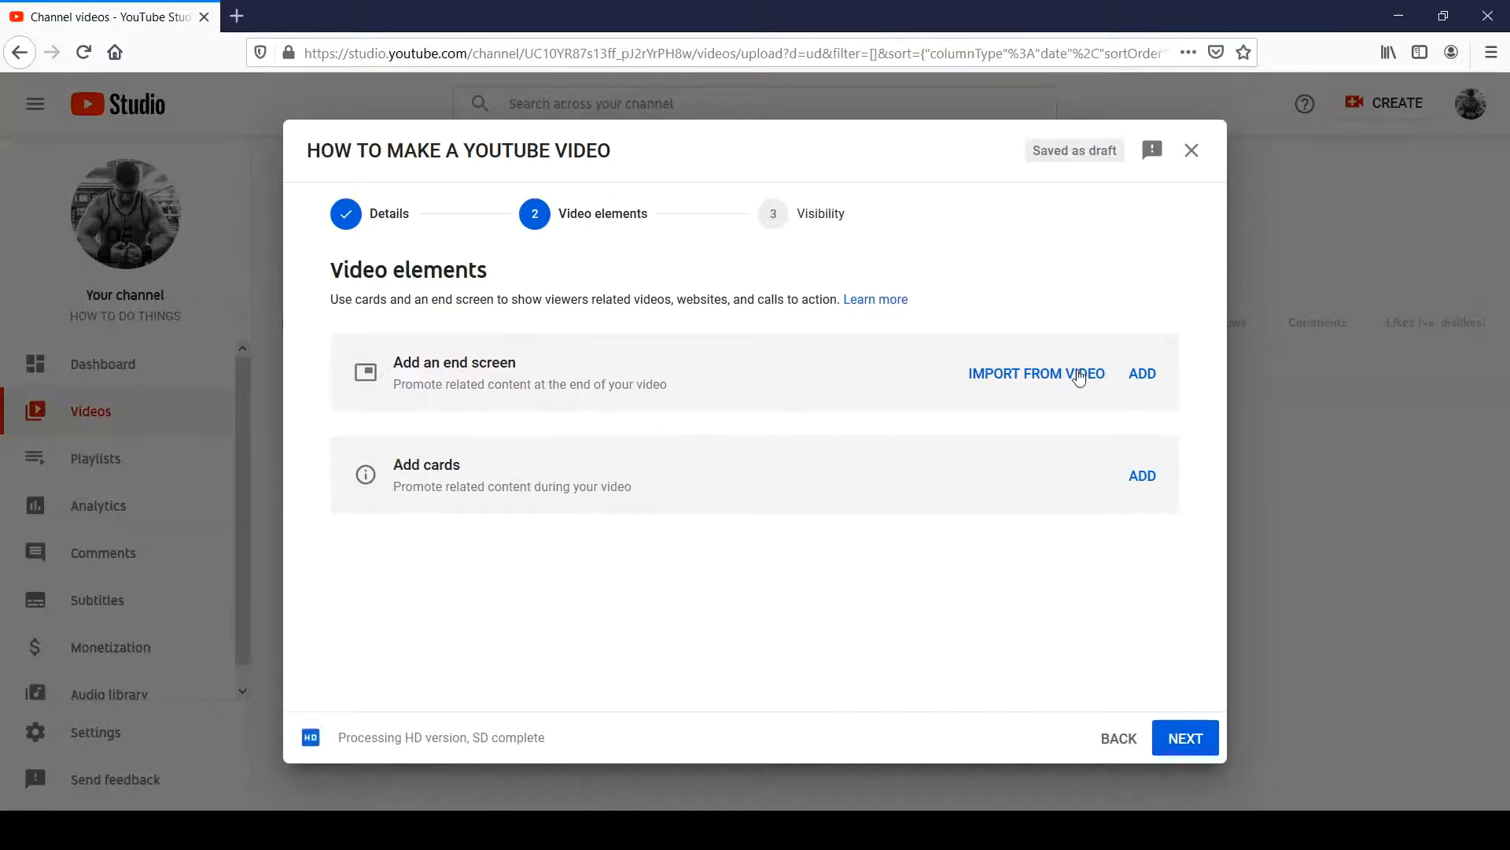
Step: Try an end screen template with video, playlist and subscribe elements, inspect its elements, and discard the changes
{"action": "left_click", "coordinate": [1144, 372]}
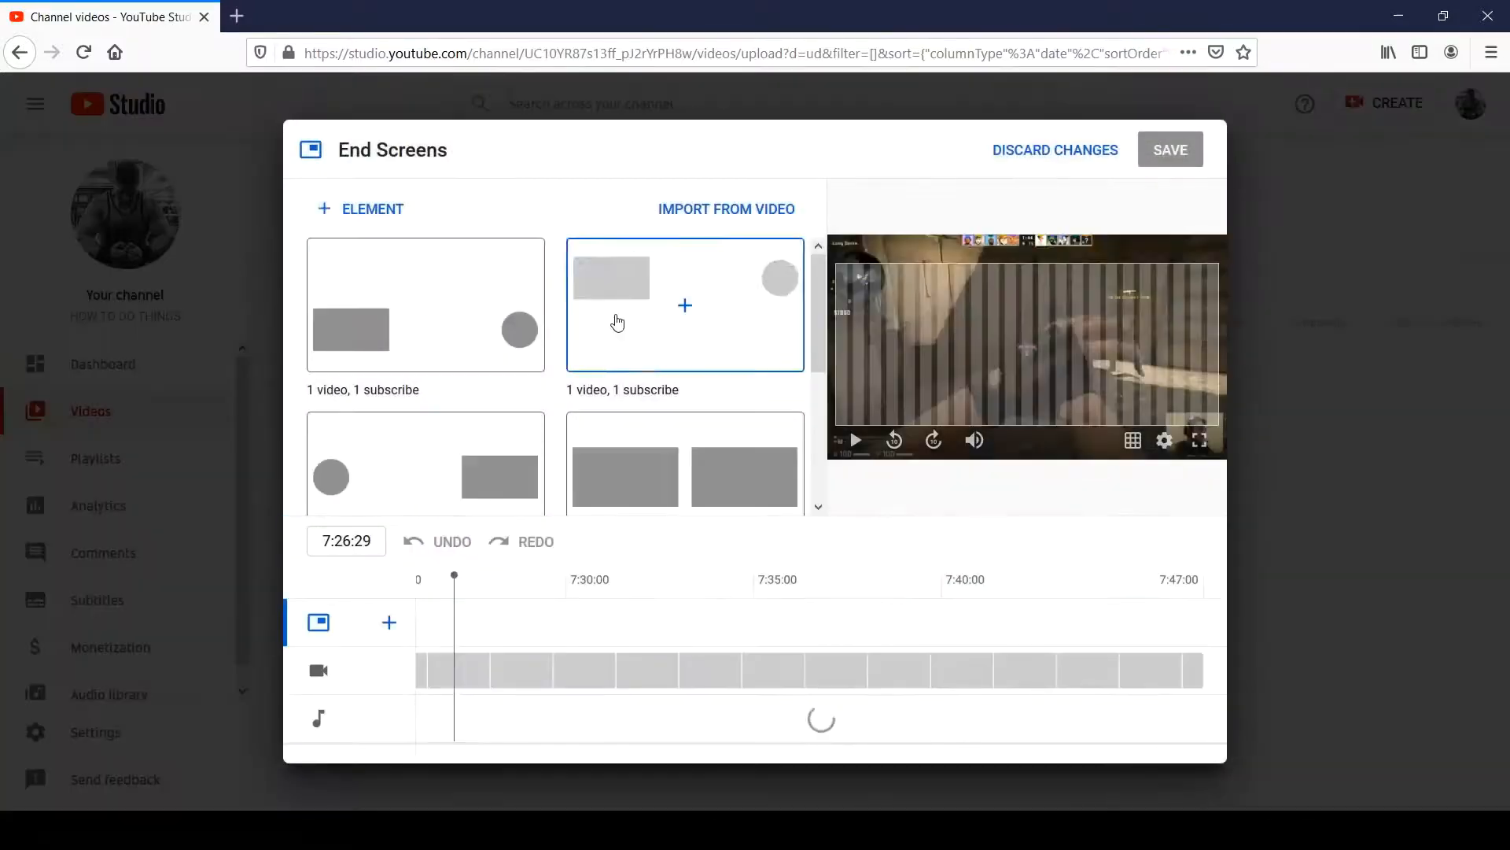
{"action": "scroll", "coordinate": [618, 322], "scroll_direction": "down", "scroll_amount": 3}
{"action": "left_click", "coordinate": [661, 411]}
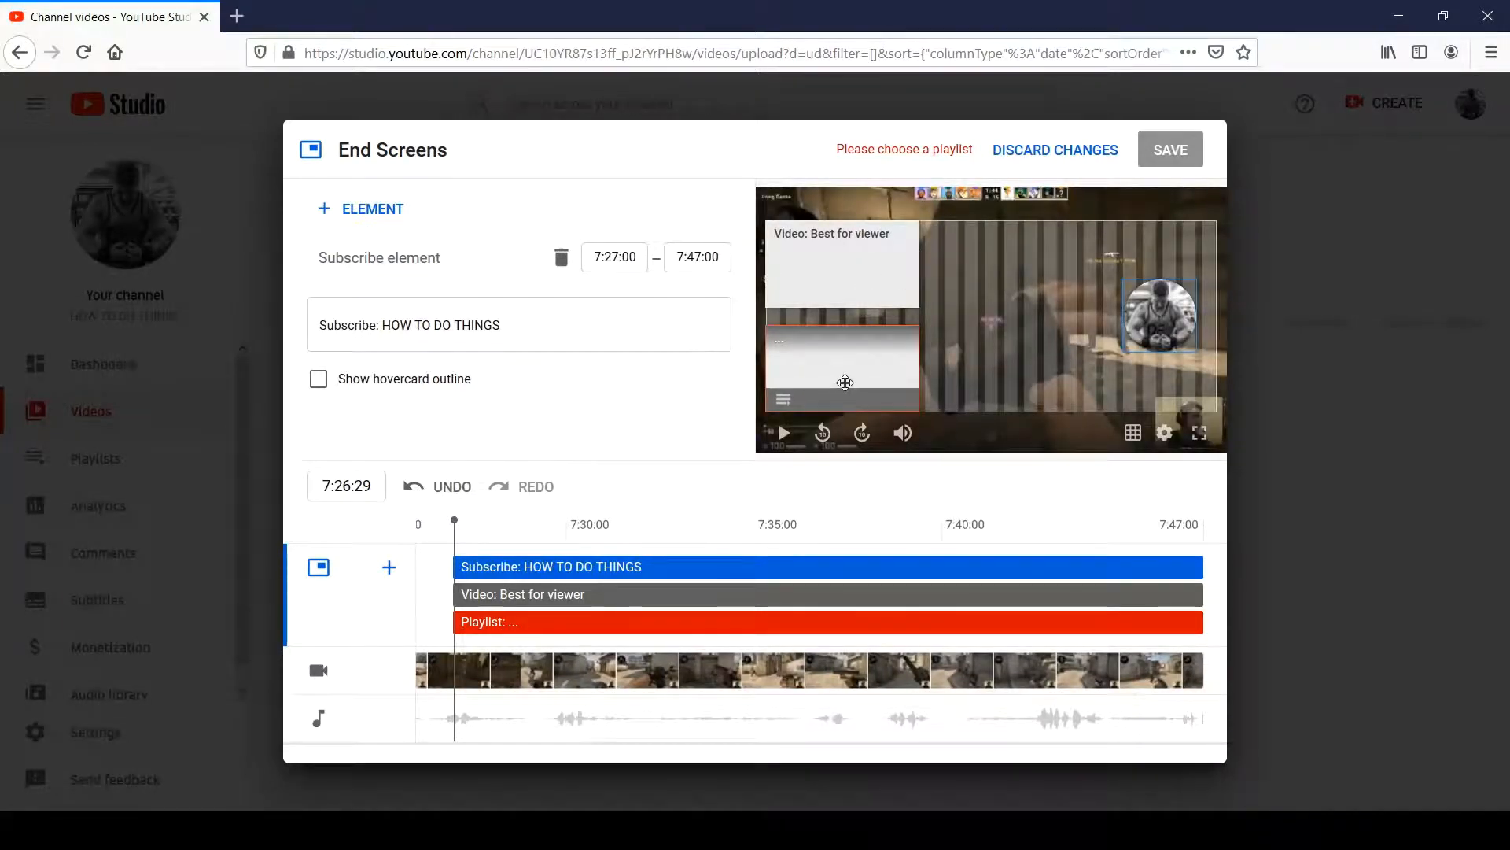
{"action": "left_click", "coordinate": [845, 382]}
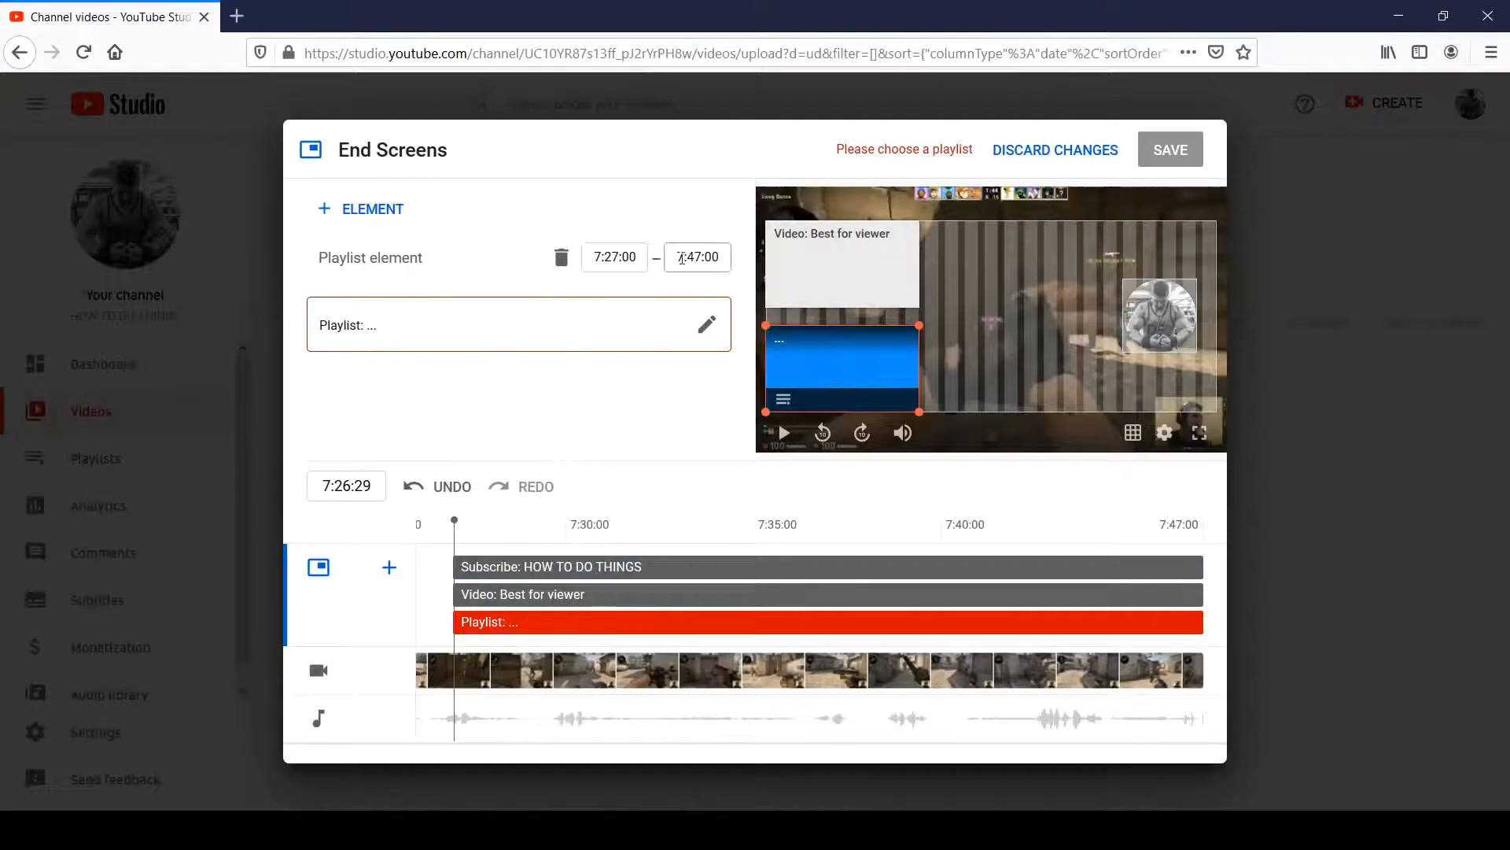
{"action": "left_click", "coordinate": [615, 332]}
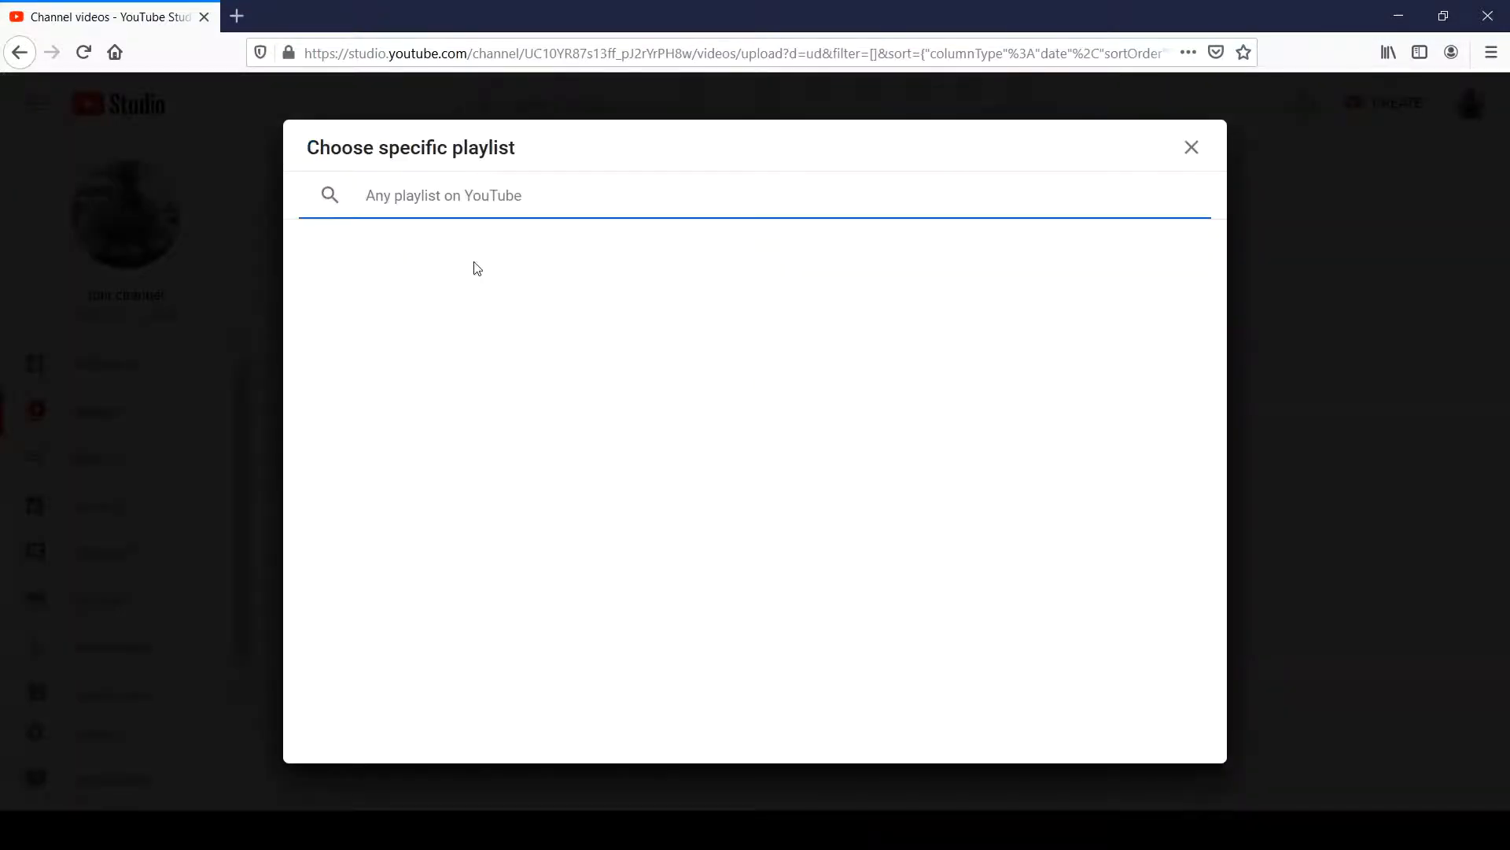
{"action": "left_click", "coordinate": [1192, 147]}
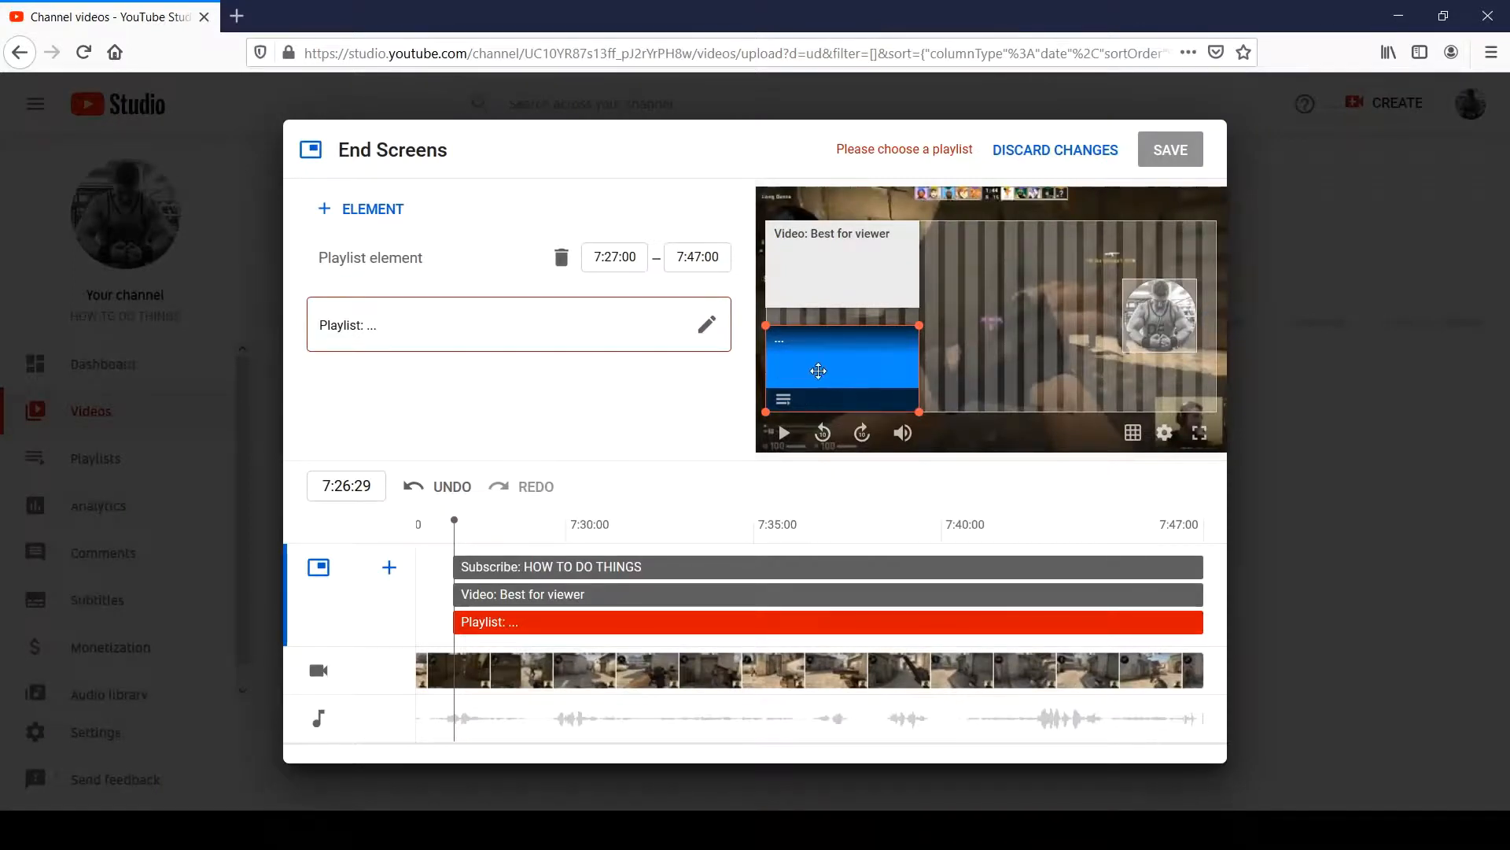
{"action": "left_click", "coordinate": [866, 290]}
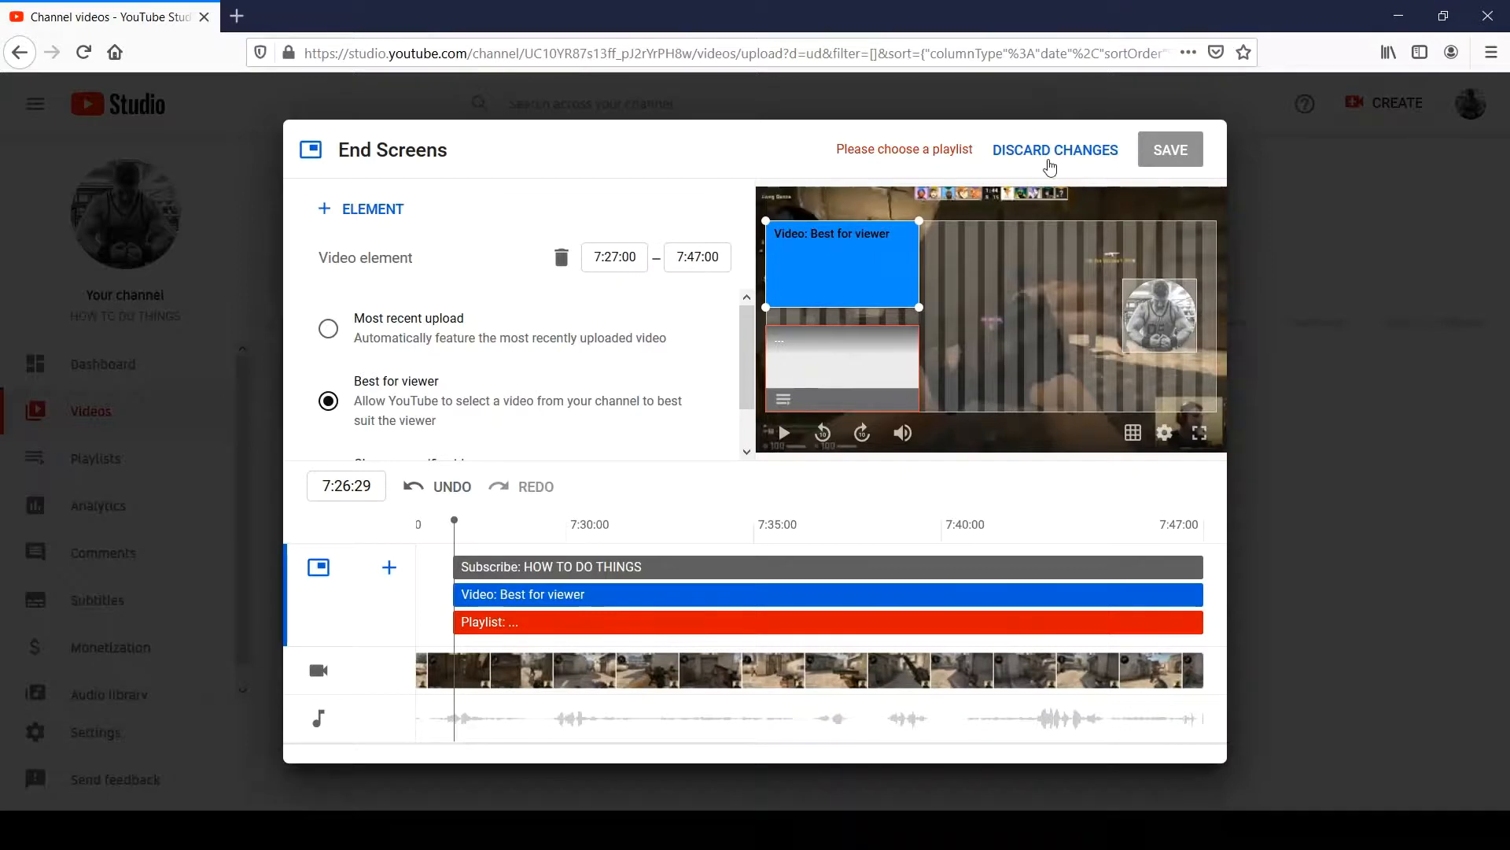
{"action": "left_click", "coordinate": [1049, 157]}
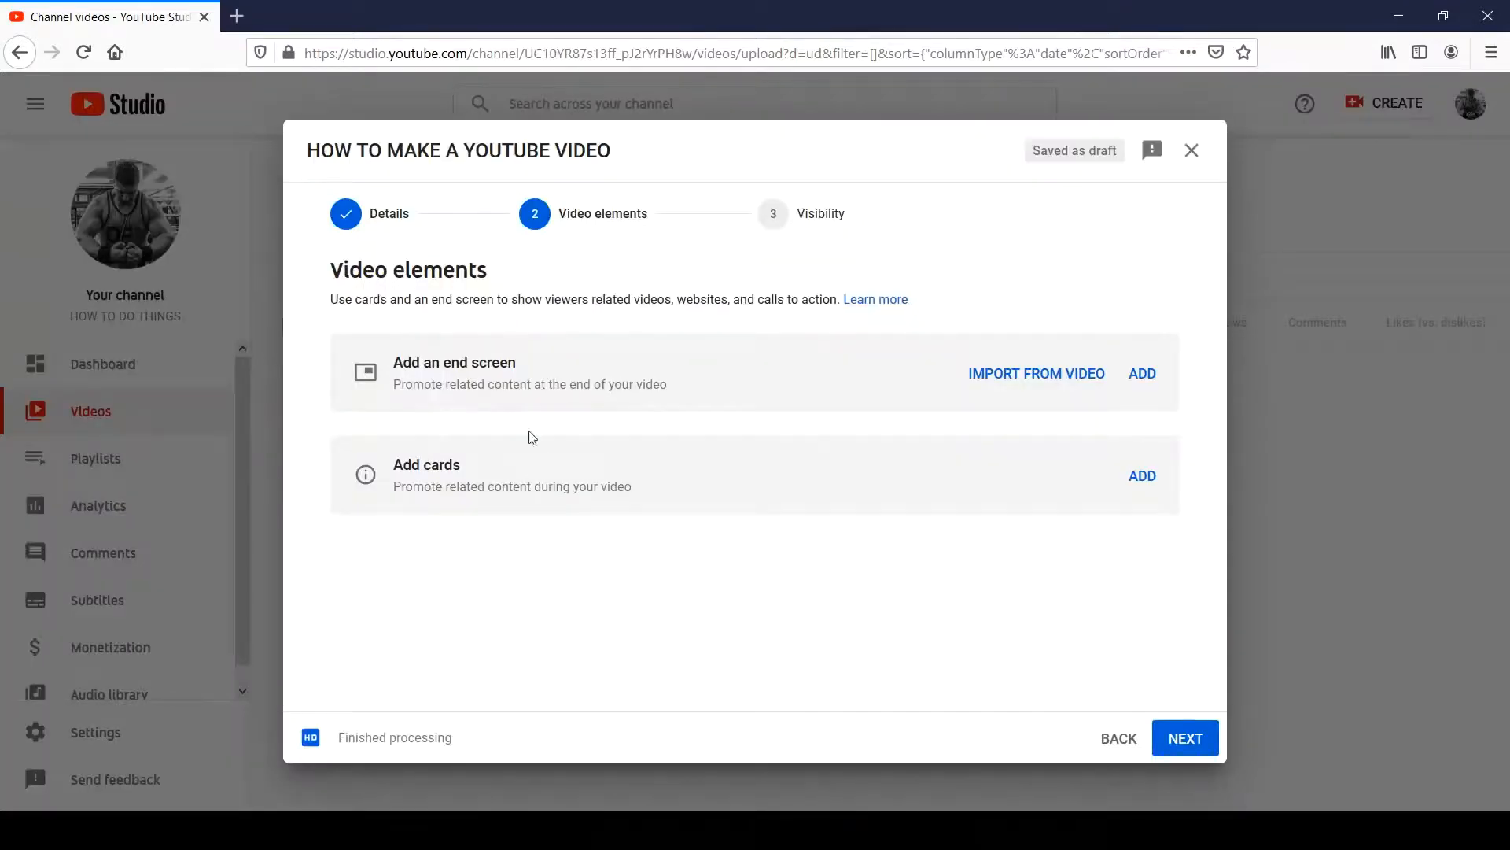
Step: Look over the available card types and the Video or Playlist card settings, and return to YouTube Studio without creating a card
{"action": "left_click", "coordinate": [1141, 477]}
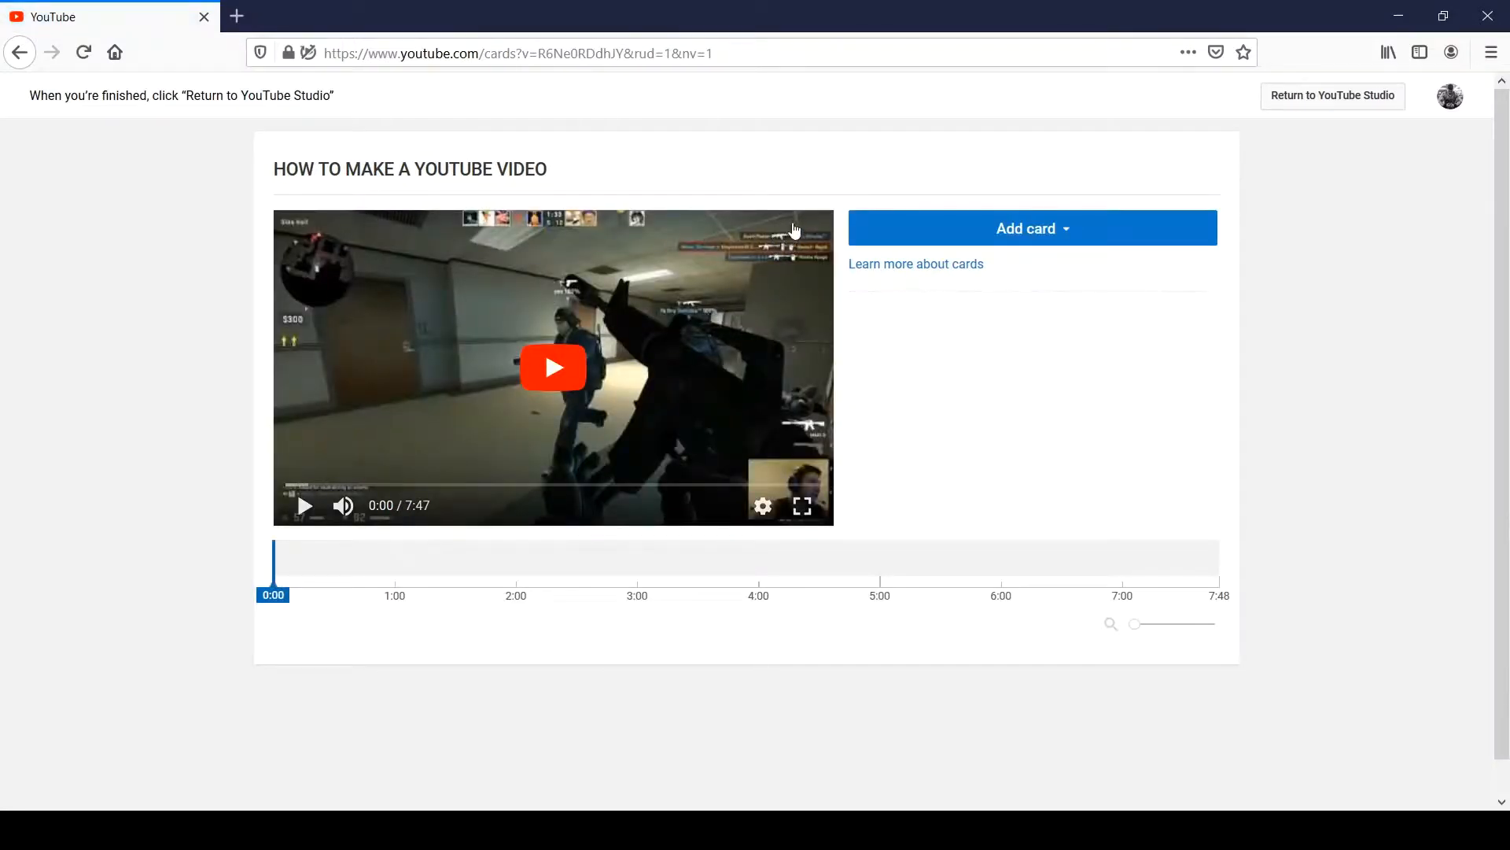
{"action": "left_click", "coordinate": [984, 242]}
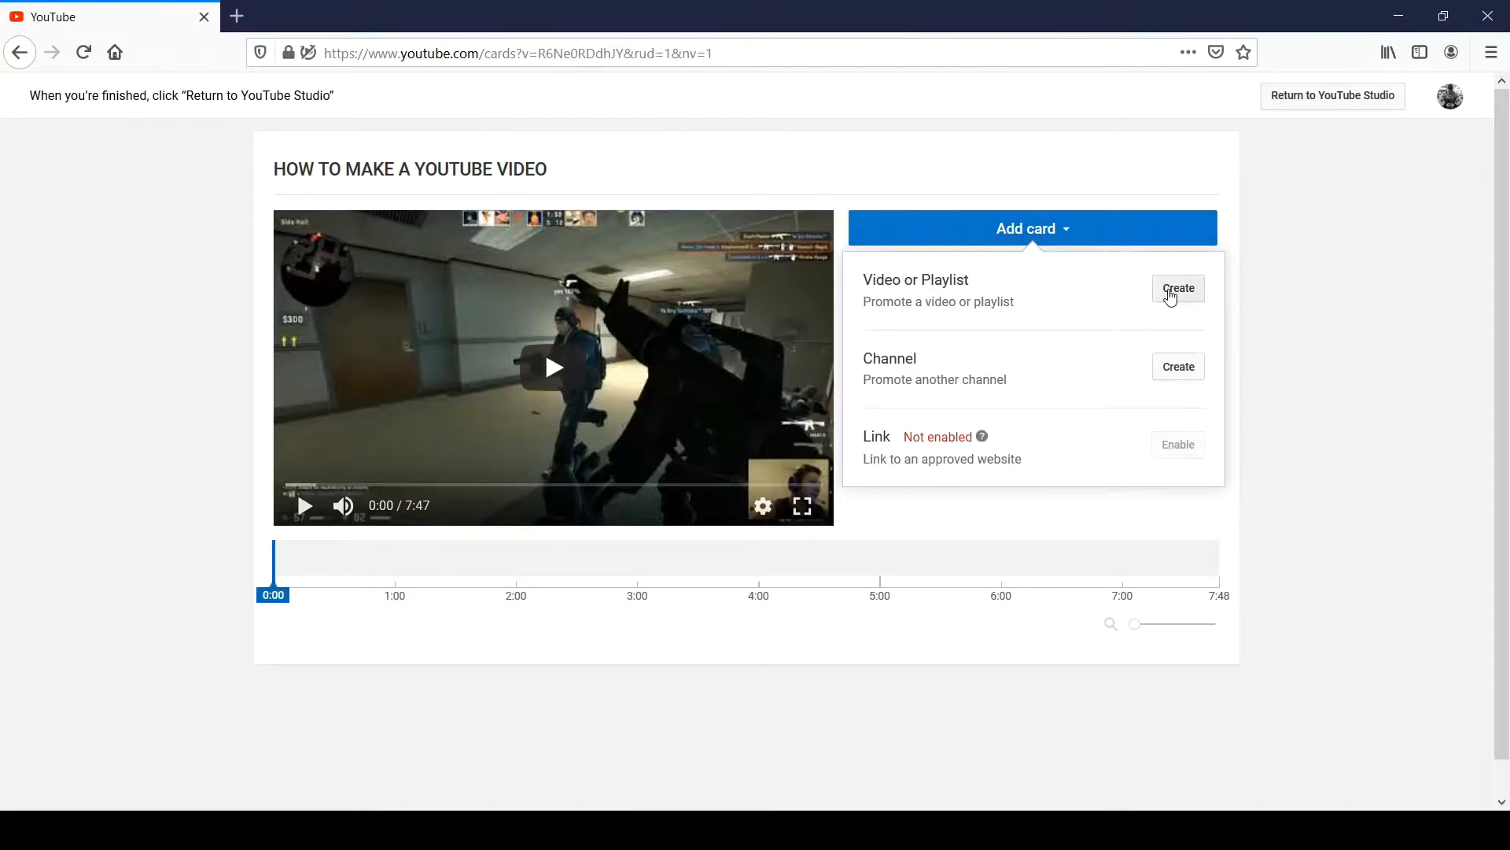
{"action": "left_click", "coordinate": [1171, 292]}
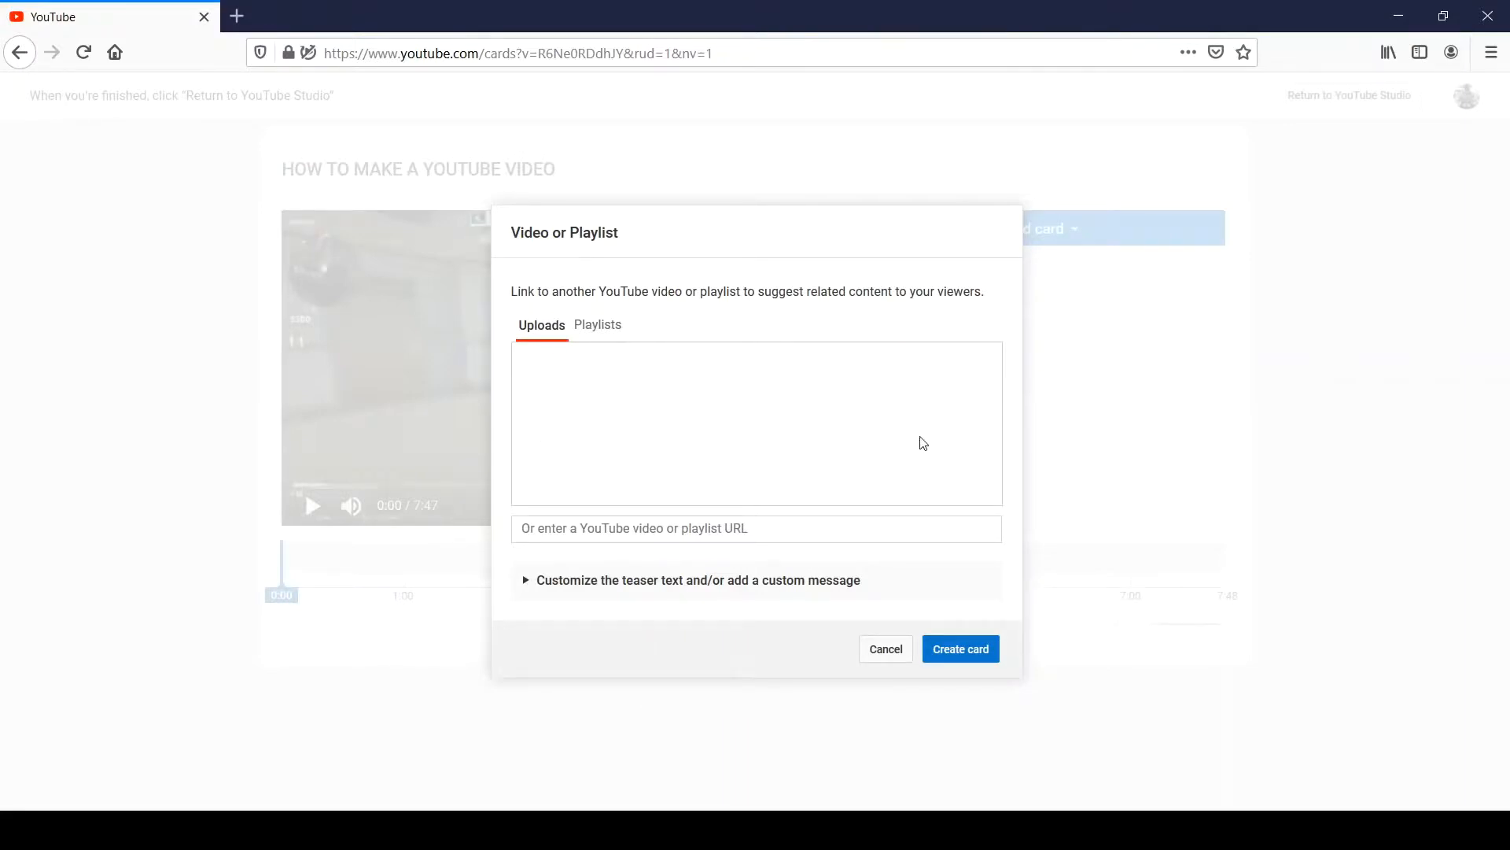
{"action": "left_click", "coordinate": [872, 652]}
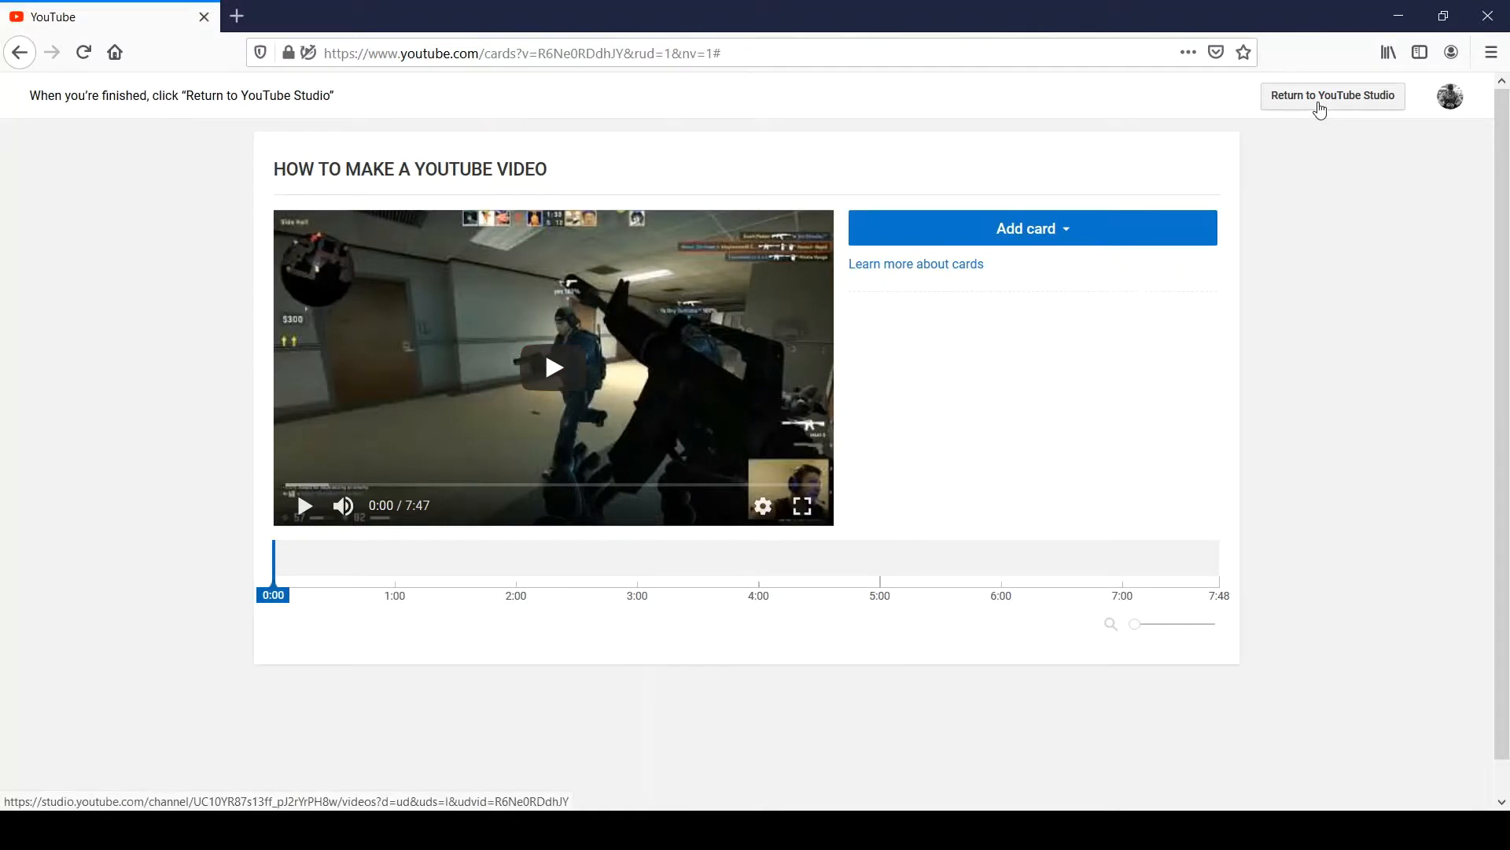
{"action": "left_click", "coordinate": [1320, 110]}
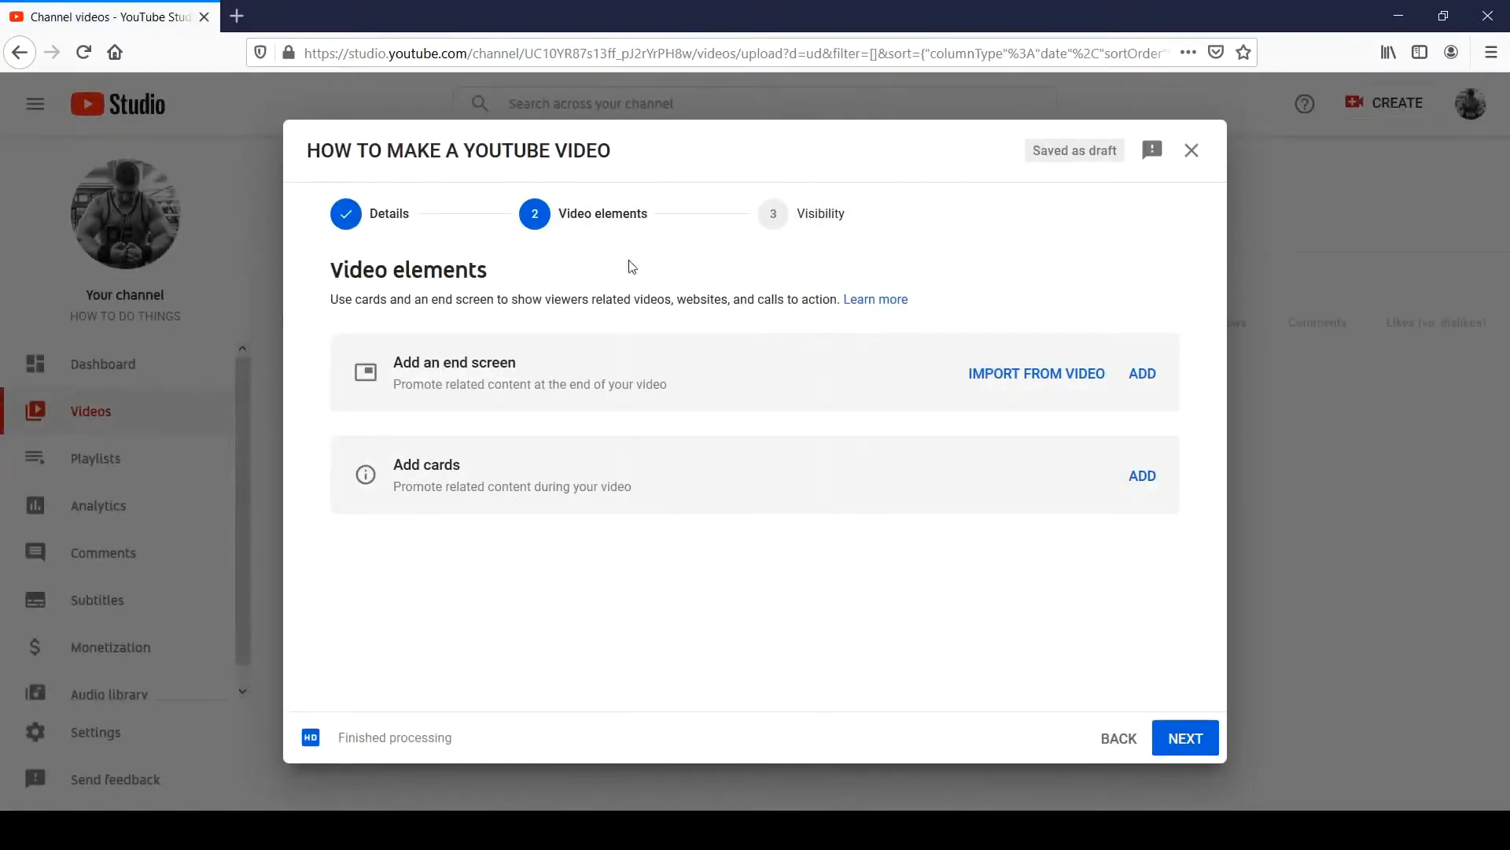
Step: Set the video's visibility to Public in the Visibility stage
{"action": "left_click", "coordinate": [802, 223]}
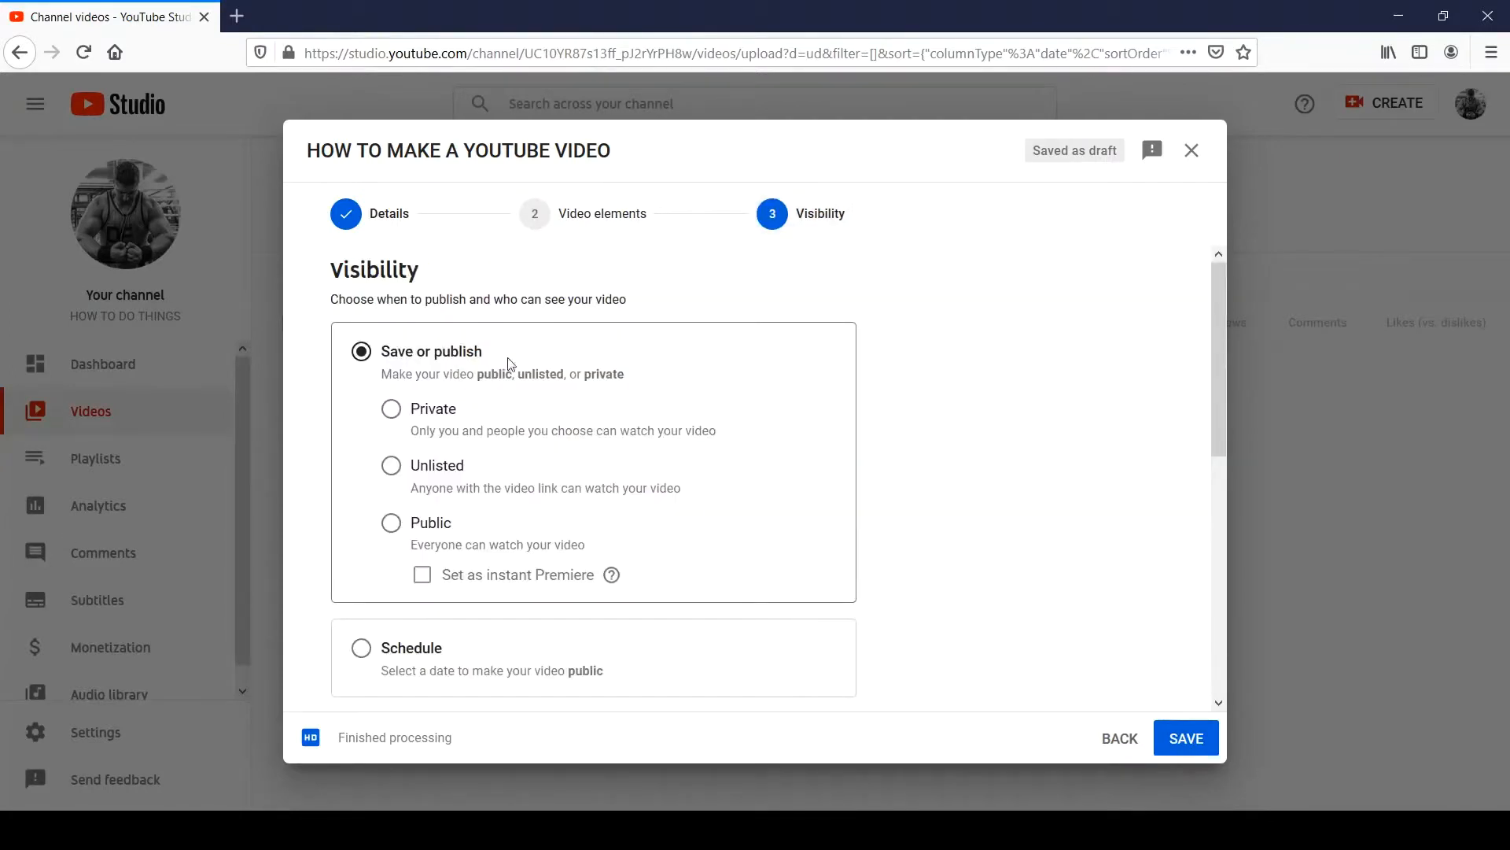
{"action": "left_click", "coordinate": [410, 537]}
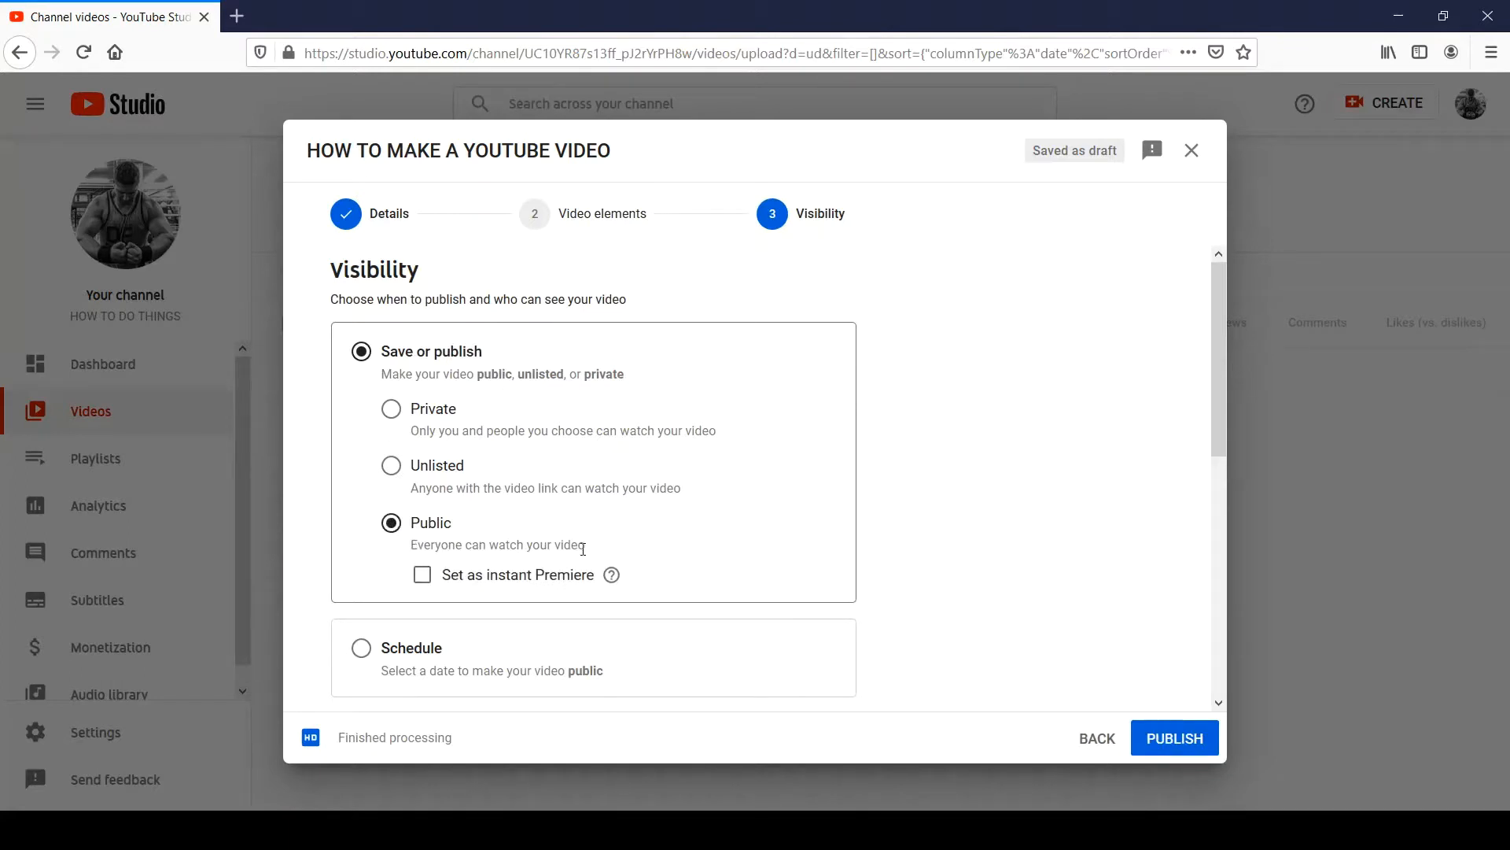
{"action": "left_click_drag", "start_coordinate": [583, 549], "coordinate": [385, 515]}
{"action": "left_click", "coordinate": [515, 547]}
{"action": "left_click_drag", "start_coordinate": [408, 441], "coordinate": [525, 445]}
{"action": "left_click", "coordinate": [472, 438]}
{"action": "left_click_drag", "start_coordinate": [408, 441], "coordinate": [566, 428]}
{"action": "left_click", "coordinate": [541, 428]}
Step: Publish the video after reviewing the scheduling option and pre-publish checks, and close the sharing dialog
{"action": "scroll", "coordinate": [591, 454], "scroll_direction": "down", "scroll_amount": 3}
{"action": "scroll", "coordinate": [590, 450], "scroll_direction": "up", "scroll_amount": 2}
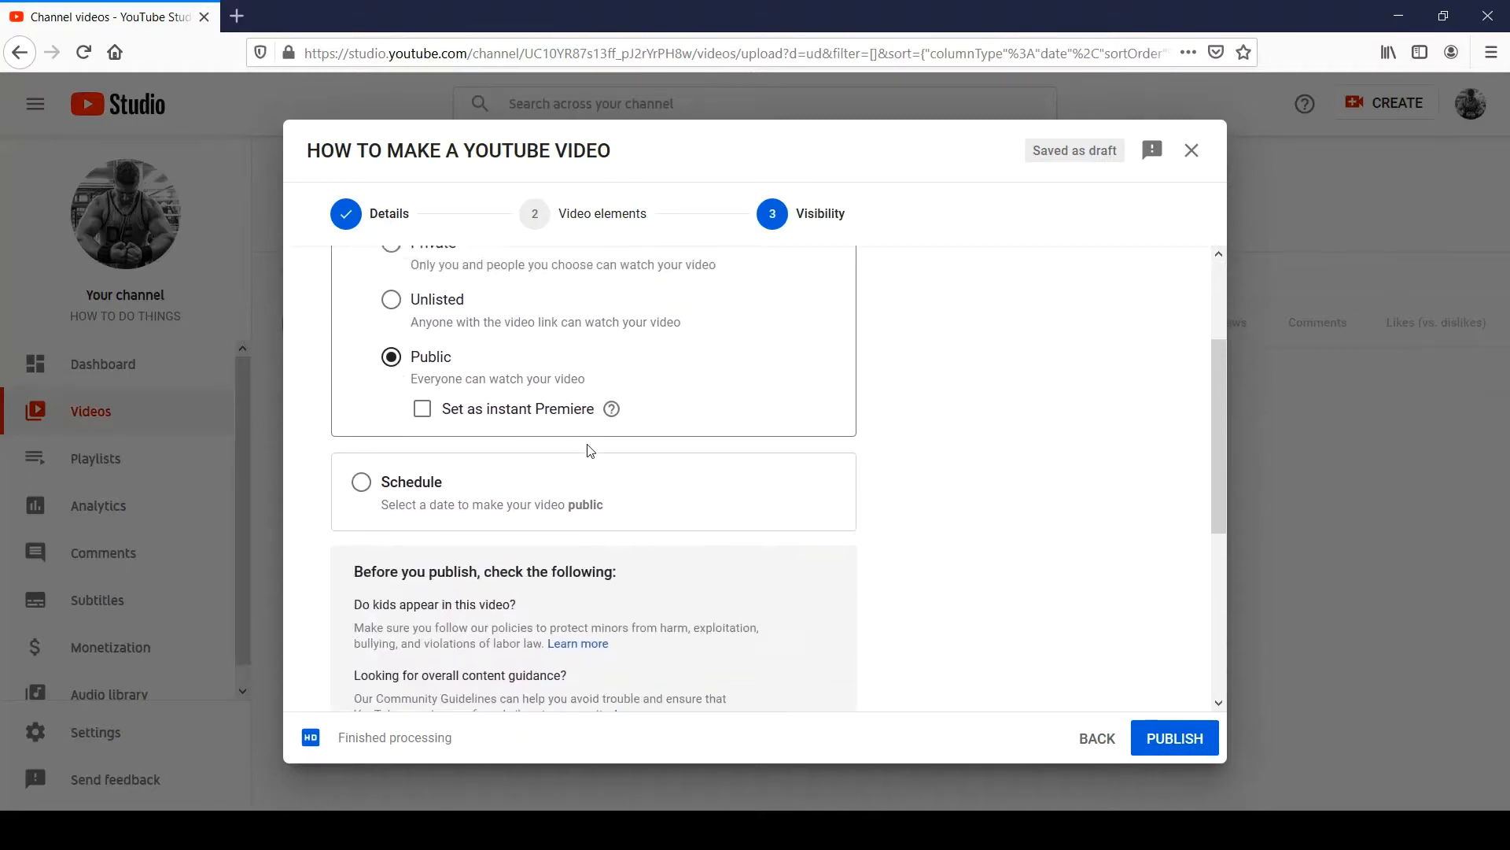
{"action": "scroll", "coordinate": [598, 453], "scroll_direction": "down", "scroll_amount": 2}
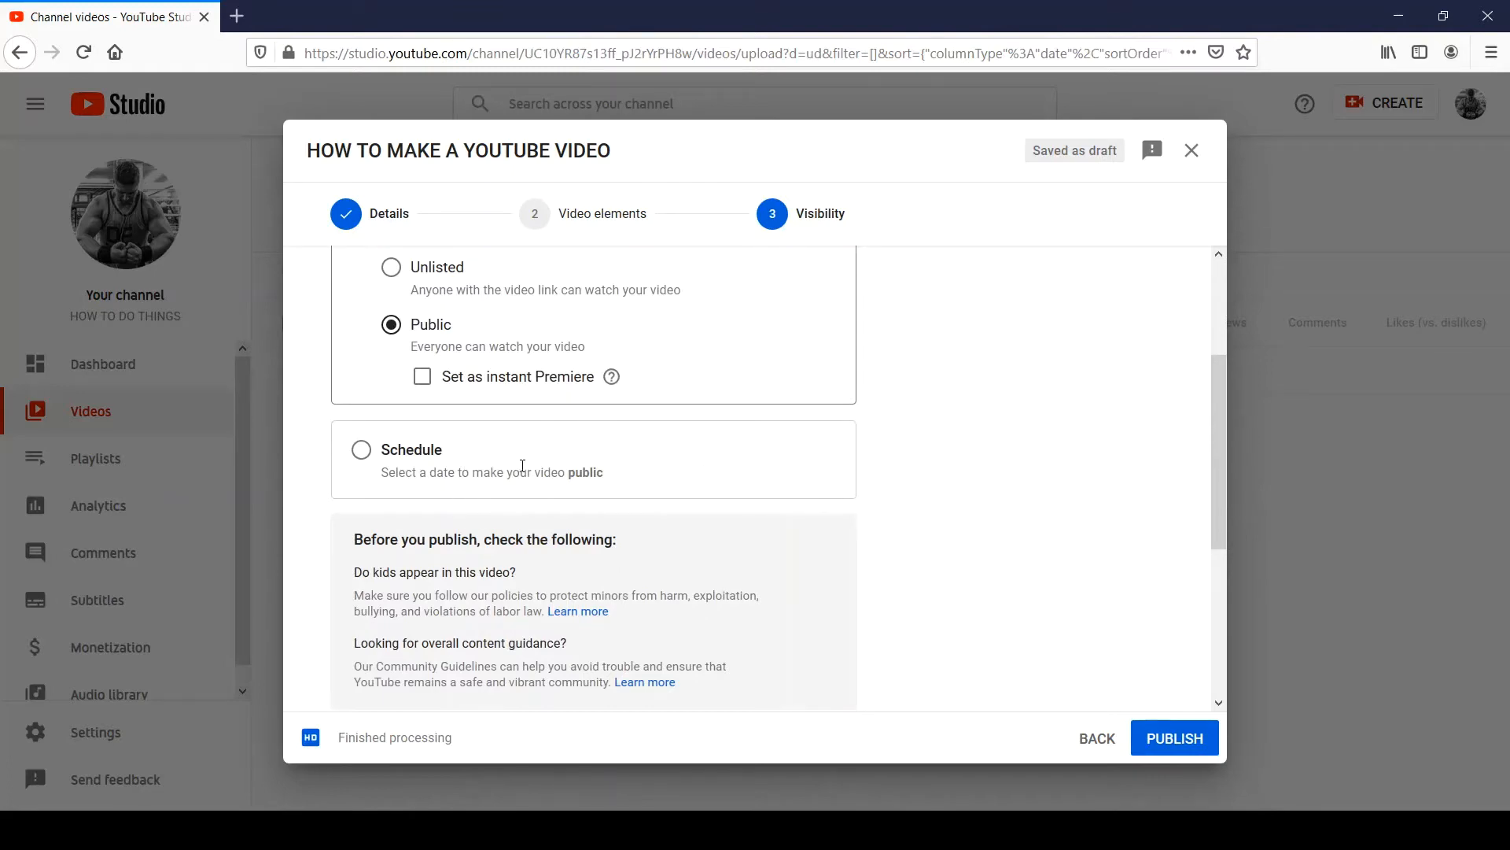
{"action": "scroll", "coordinate": [712, 574], "scroll_direction": "down", "scroll_amount": 3}
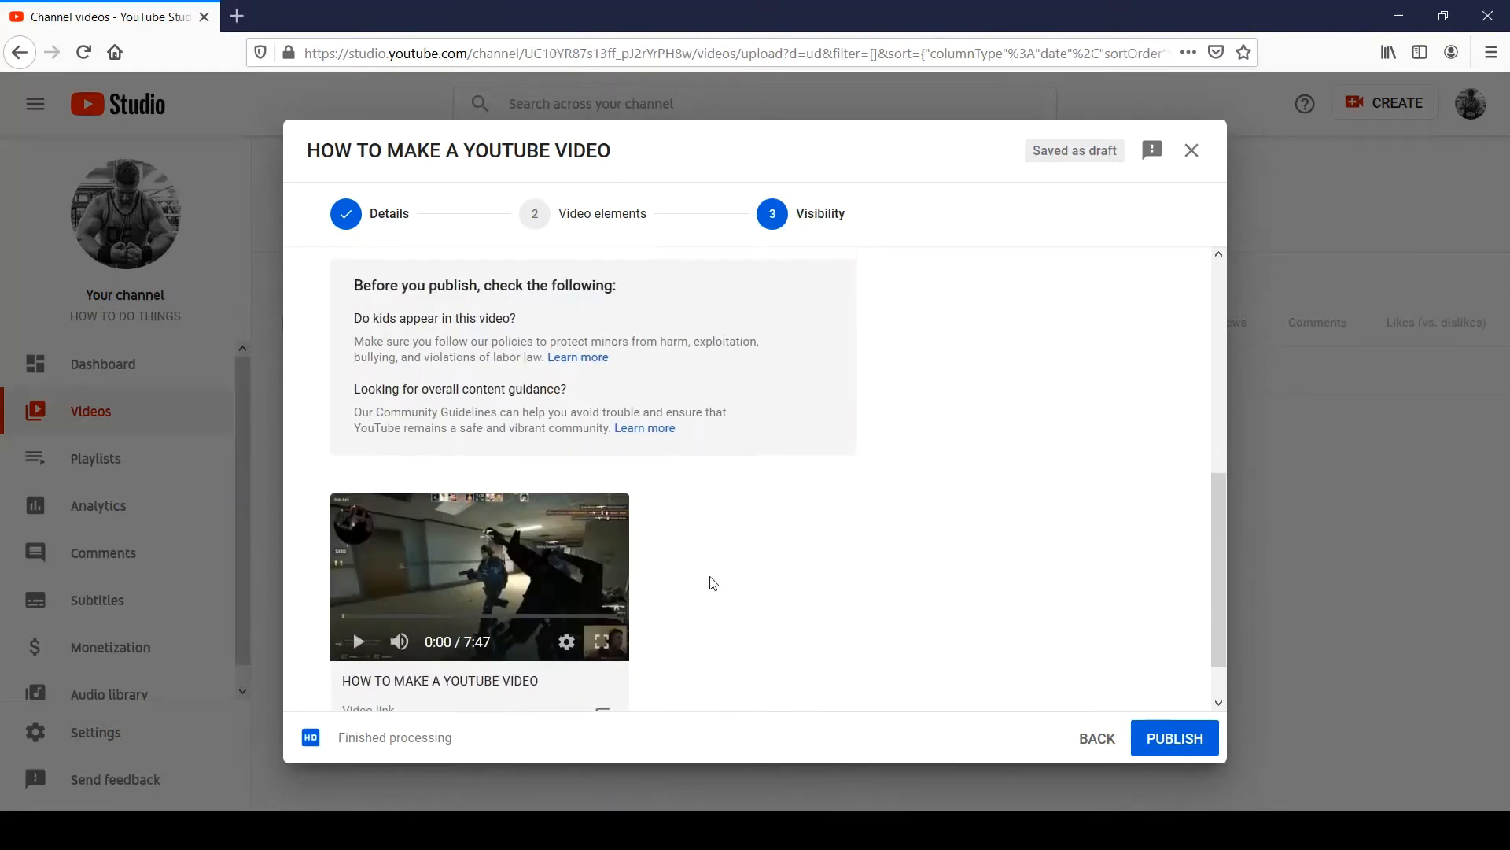
{"action": "scroll", "coordinate": [661, 614], "scroll_direction": "up", "scroll_amount": 5}
{"action": "scroll", "coordinate": [622, 629], "scroll_direction": "down", "scroll_amount": 5}
{"action": "scroll", "coordinate": [628, 607], "scroll_direction": "down", "scroll_amount": 2}
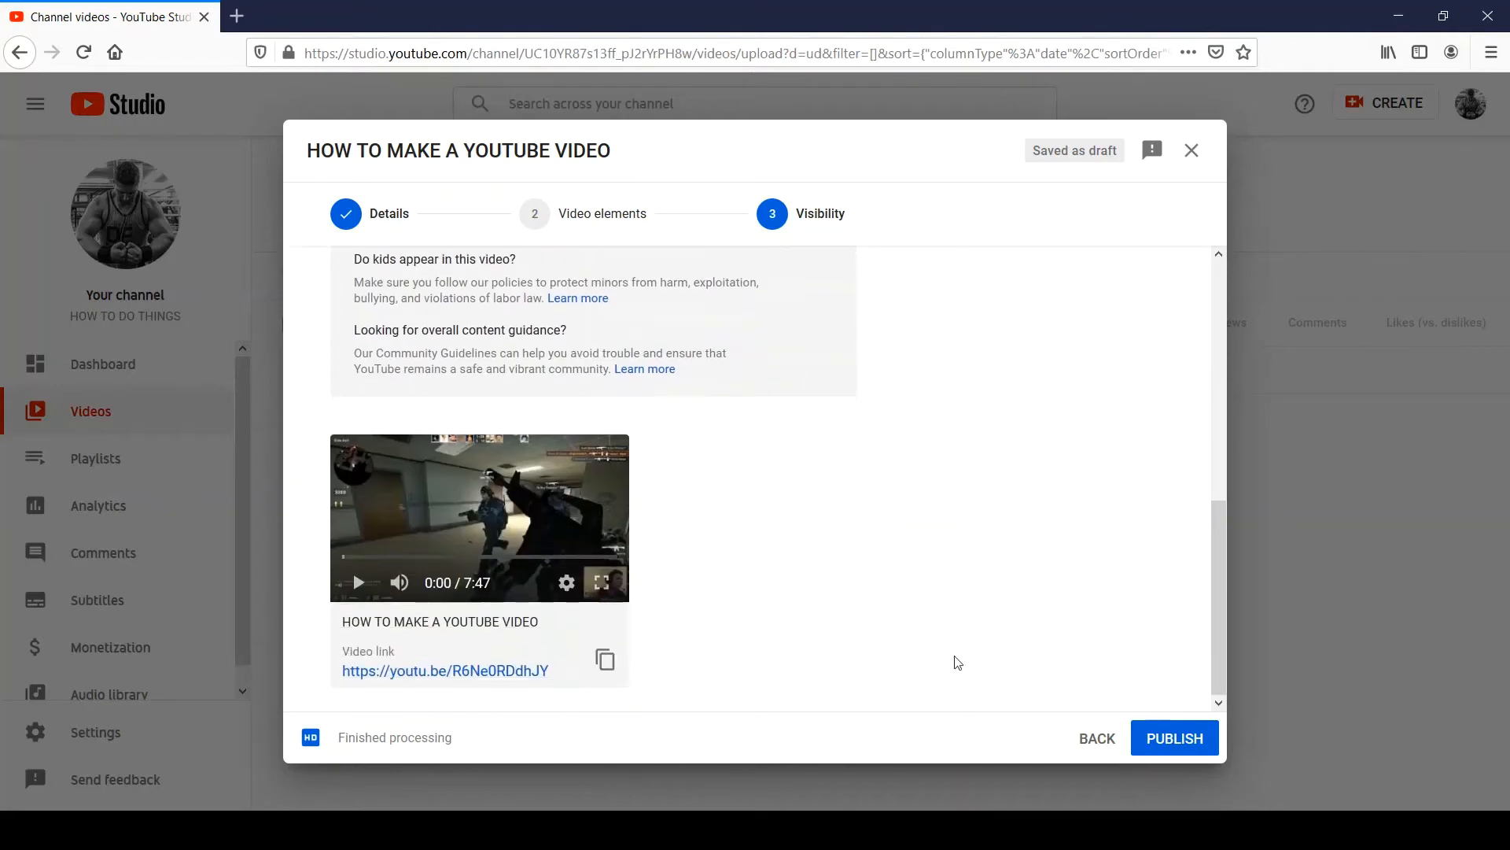
{"action": "left_click", "coordinate": [1191, 748]}
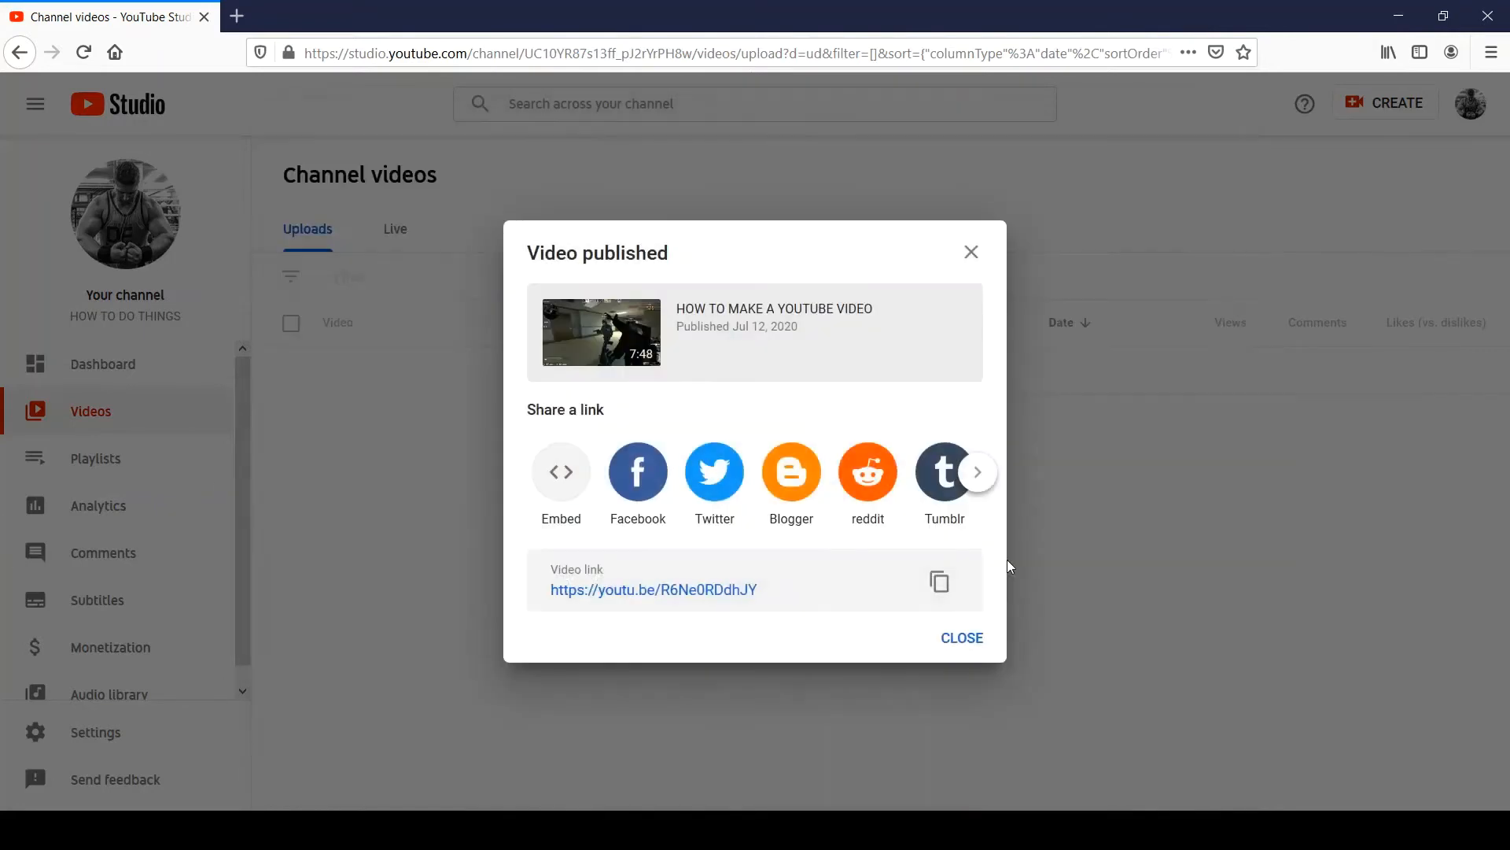
{"action": "left_click", "coordinate": [963, 248]}
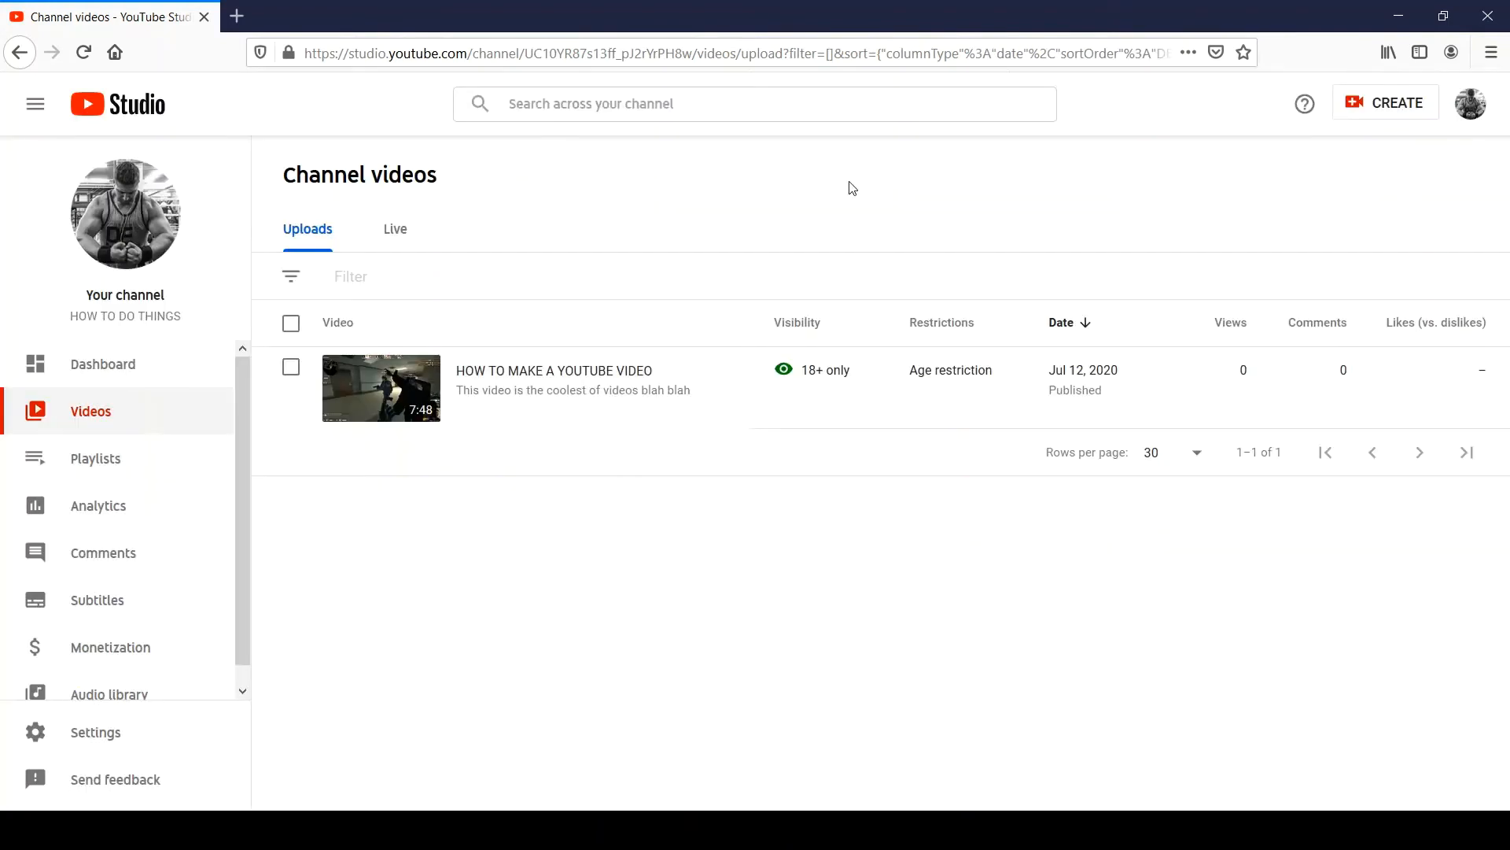